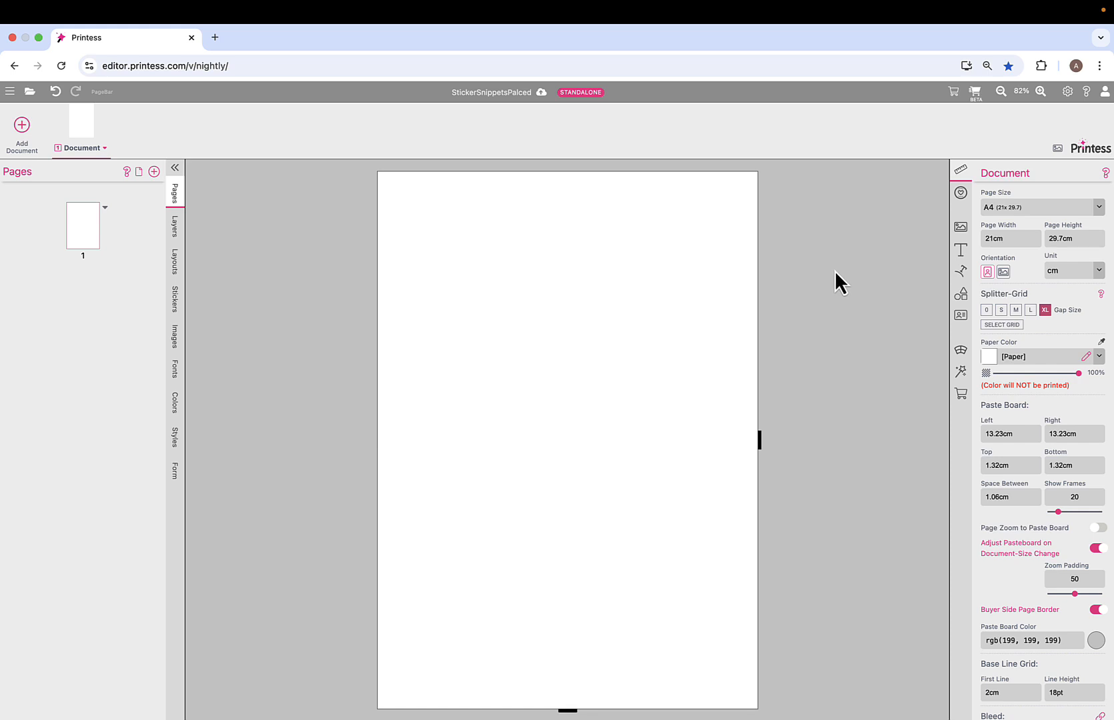
# Add a sticker snippet group for page 1 and assign it the printess-party-calligraphy tag
pyautogui.hscroll(1, 834, 270)
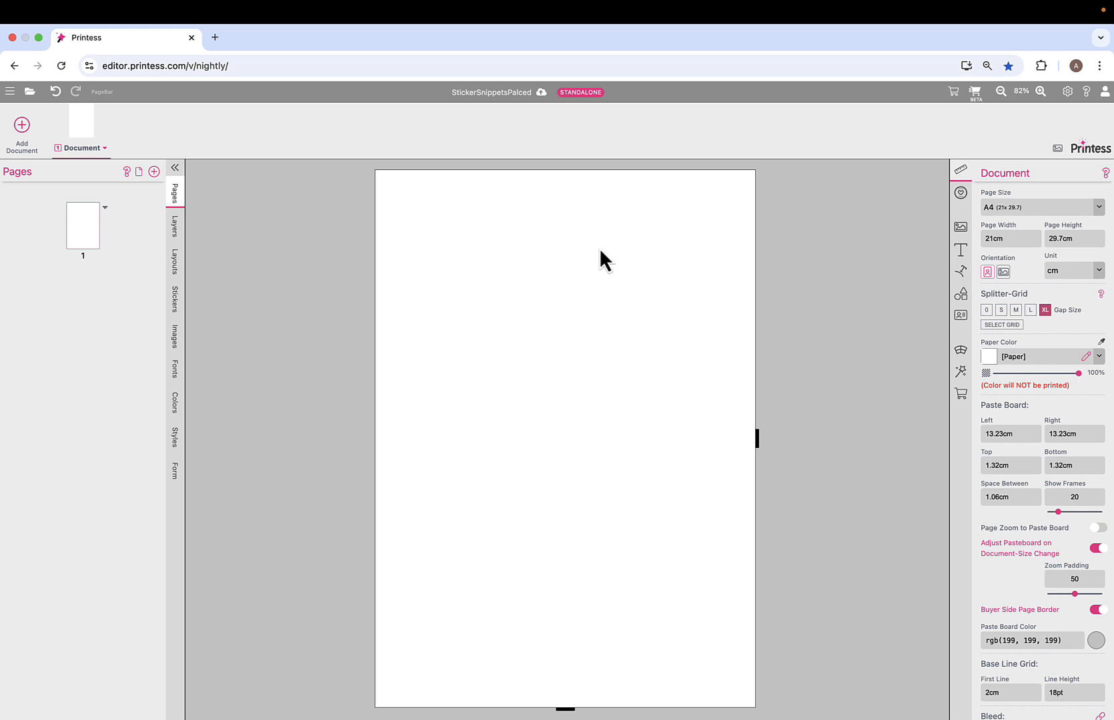
pyautogui.click(176, 306)
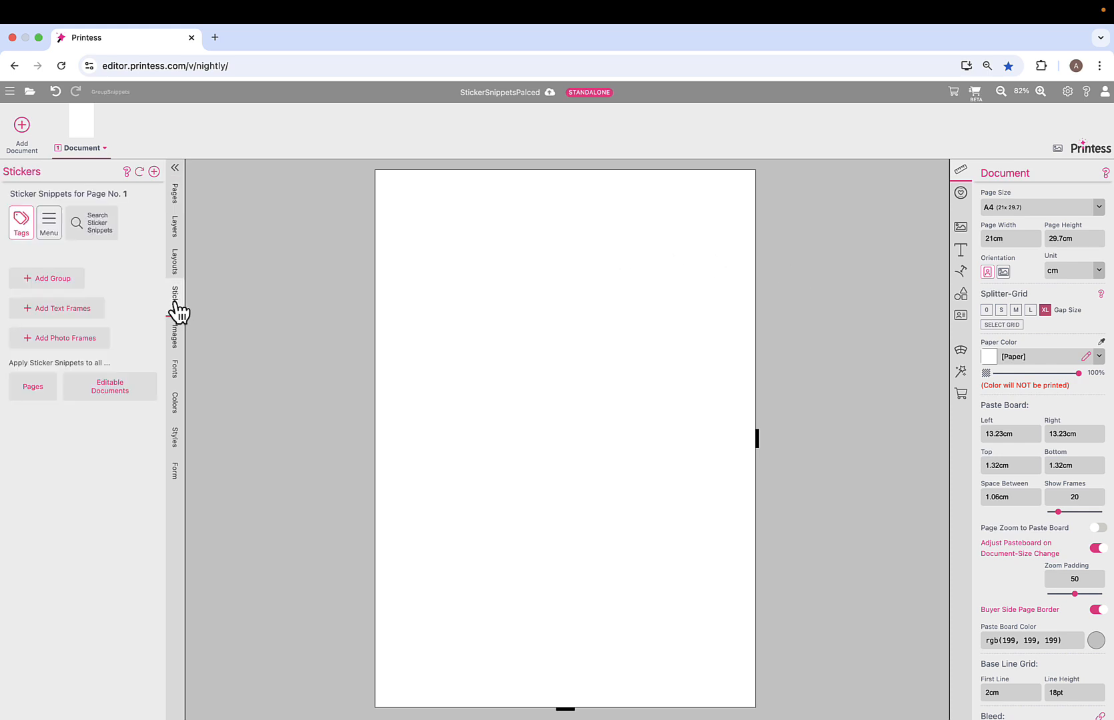
pyautogui.click(53, 280)
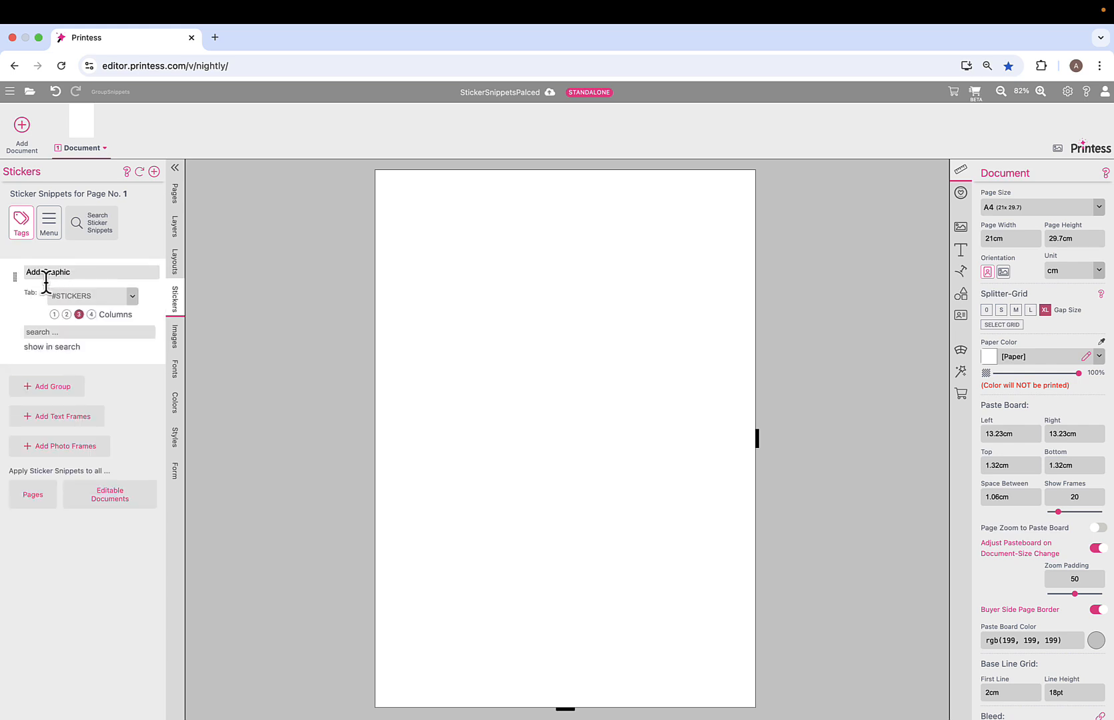
pyautogui.click(40, 332)
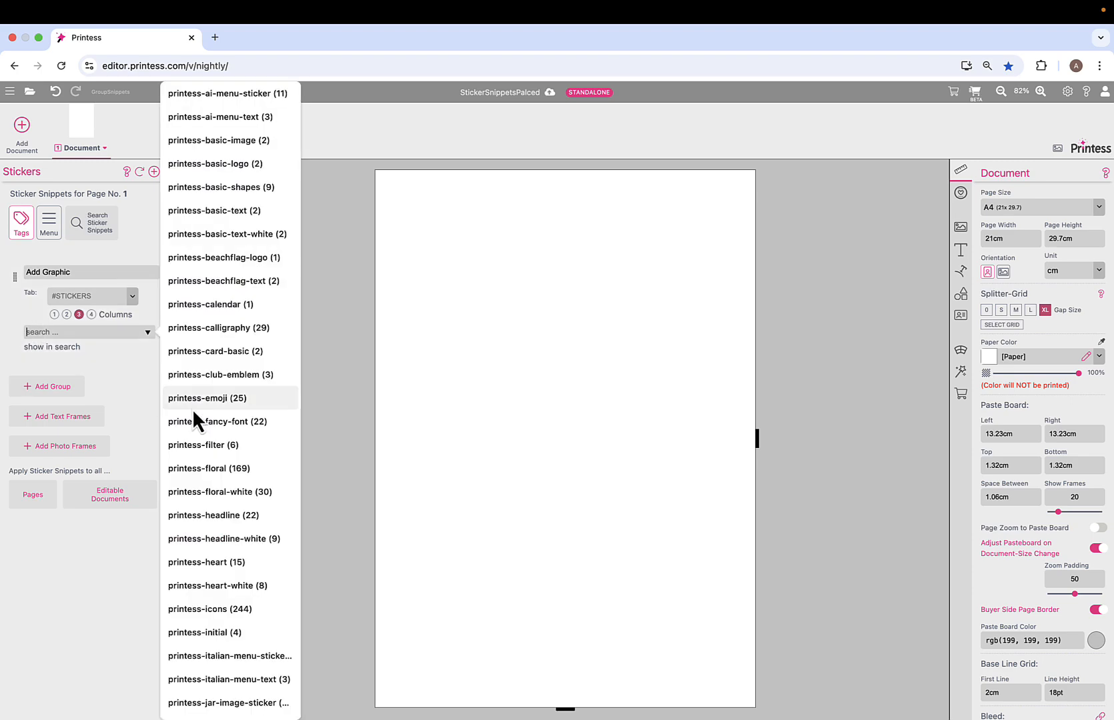
pyautogui.scroll(-5, 192, 408)
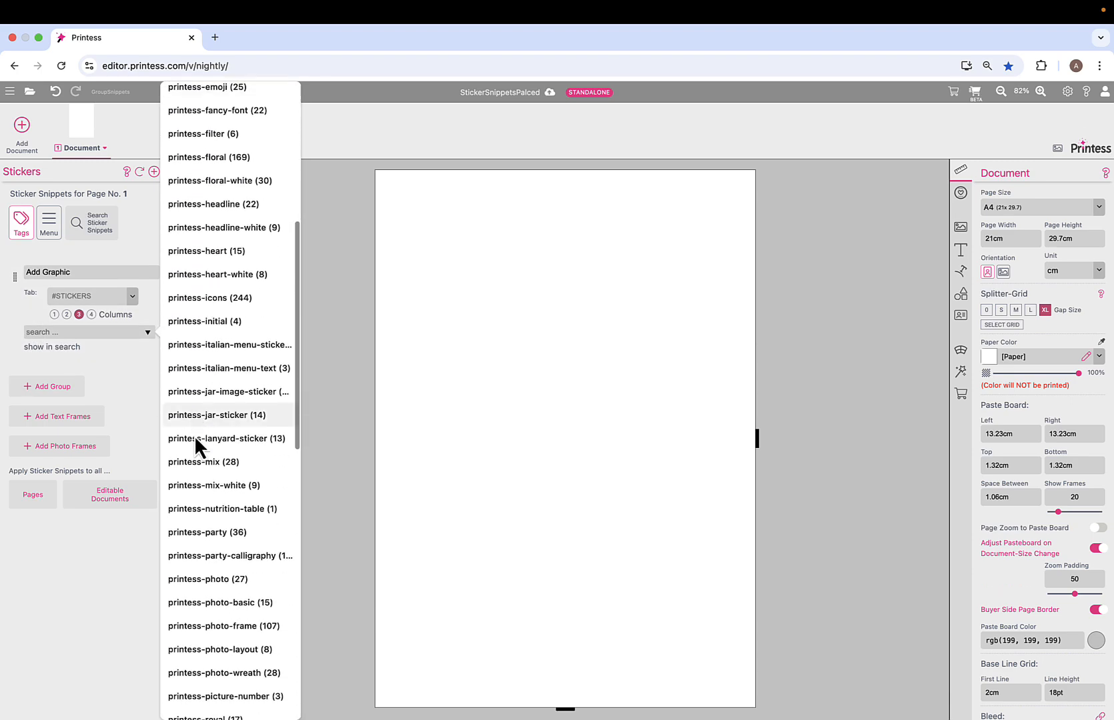
pyautogui.click(231, 560)
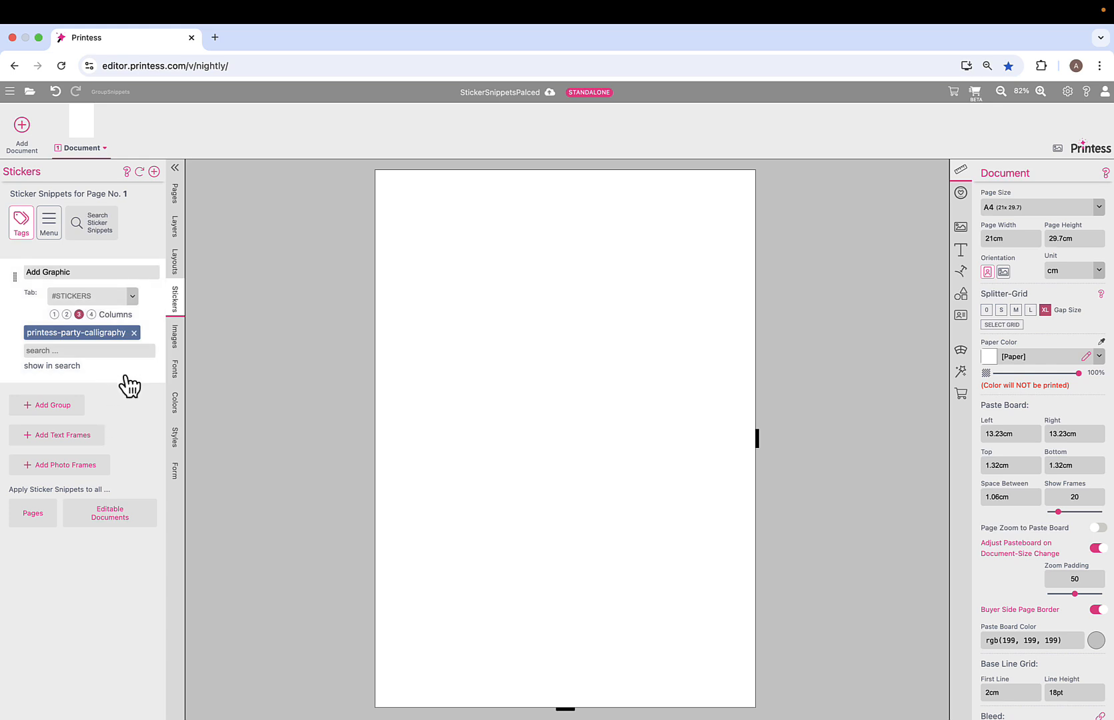
# Try the Text 10 birthday sticker from the group's search view on the page and delete it
pyautogui.click(53, 366)
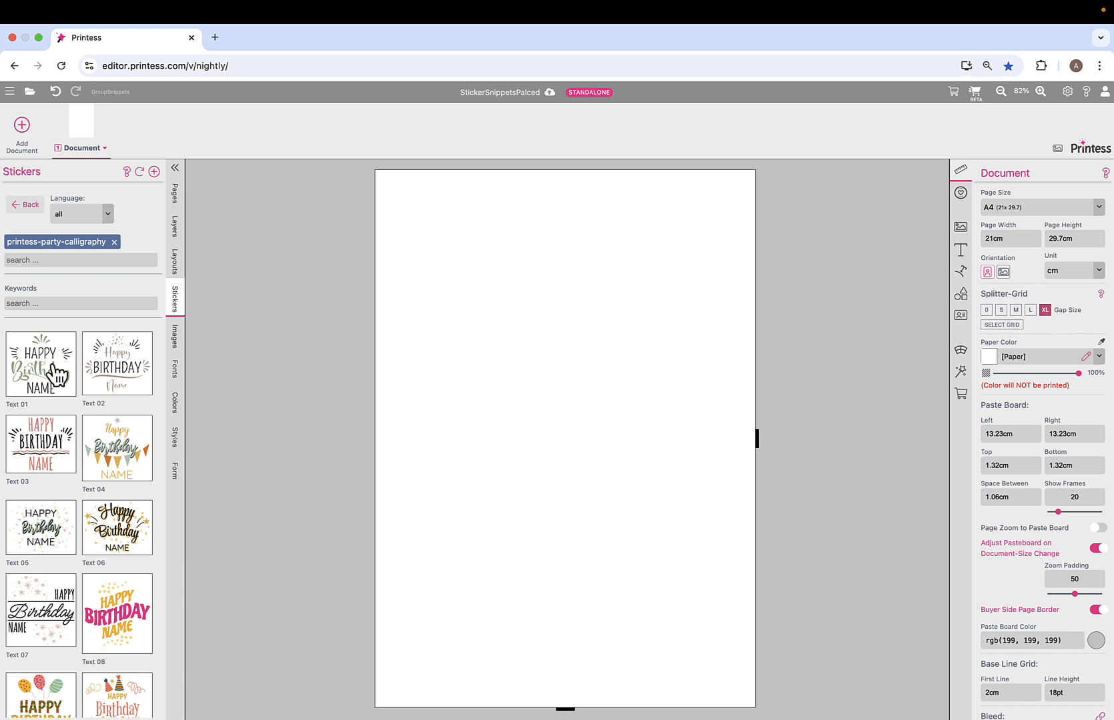
pyautogui.scroll(-5, 113, 415)
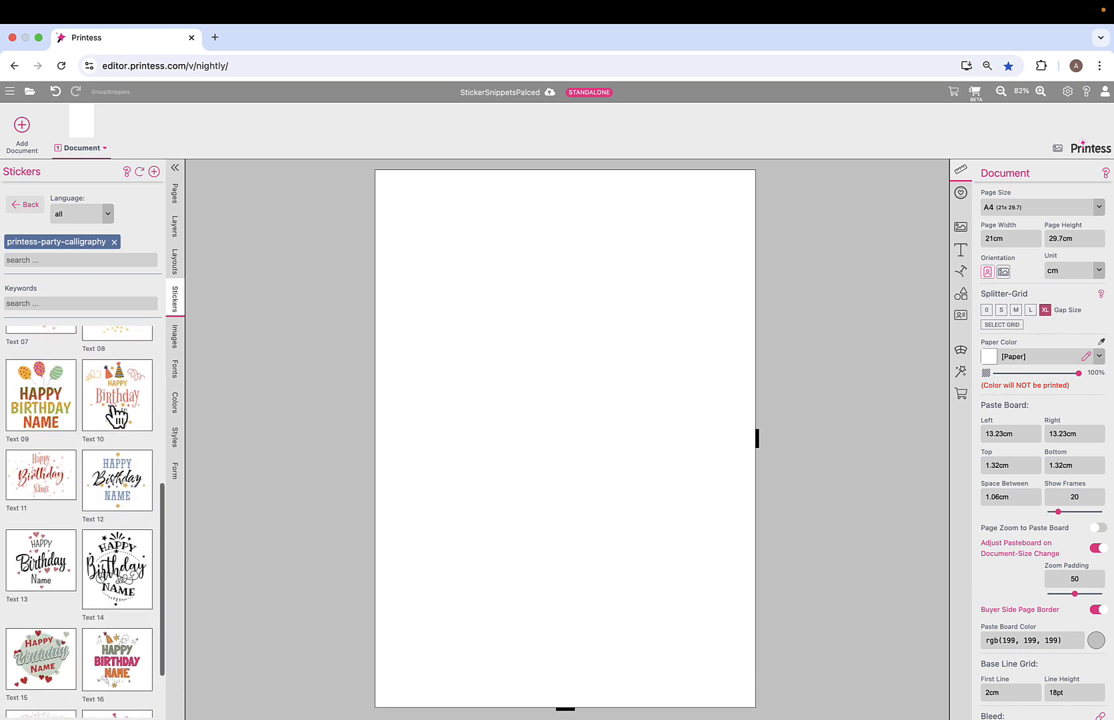
pyautogui.scroll(-2, 117, 415)
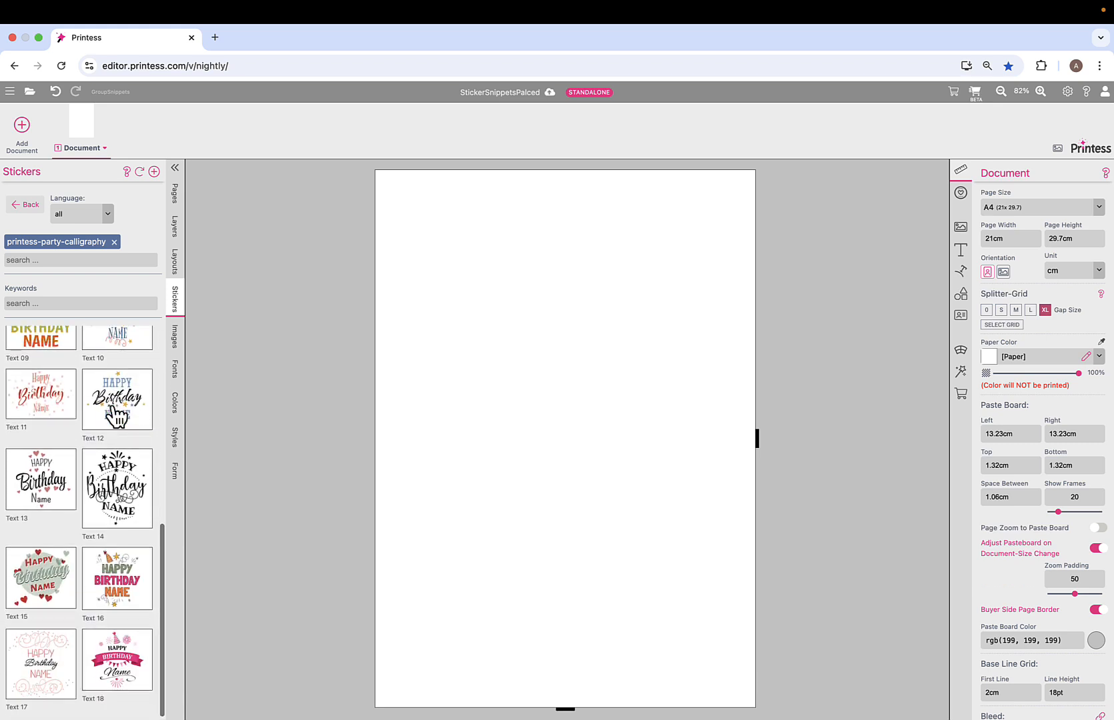
pyautogui.scroll(2, 117, 415)
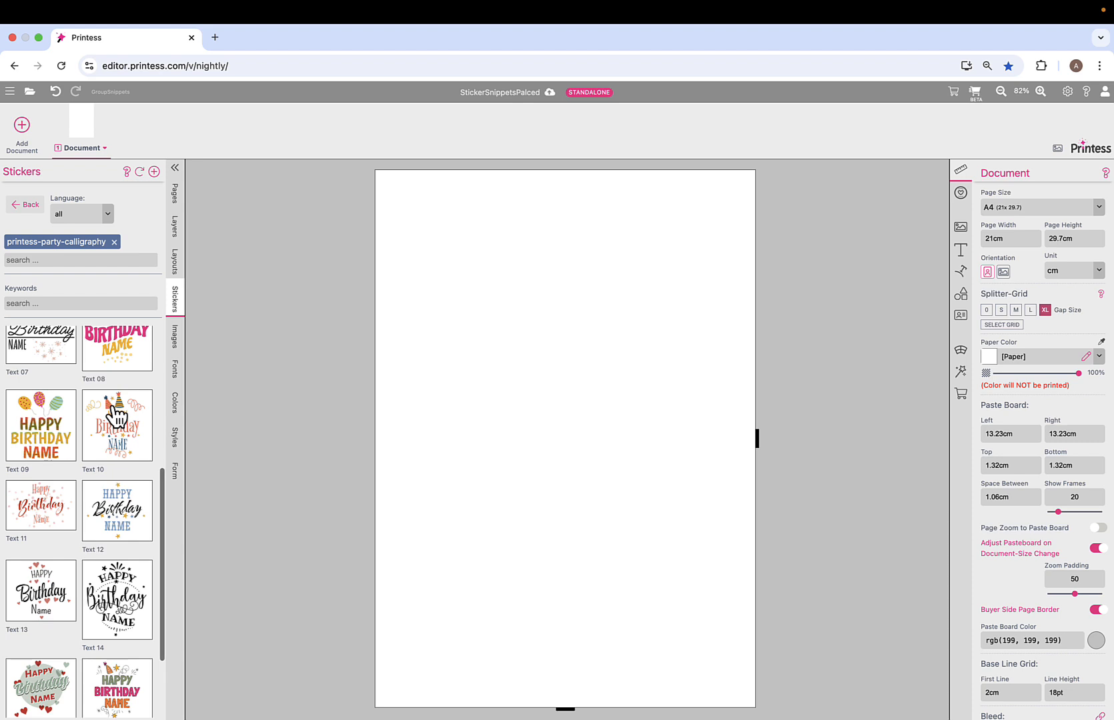
pyautogui.scroll(-1, 117, 415)
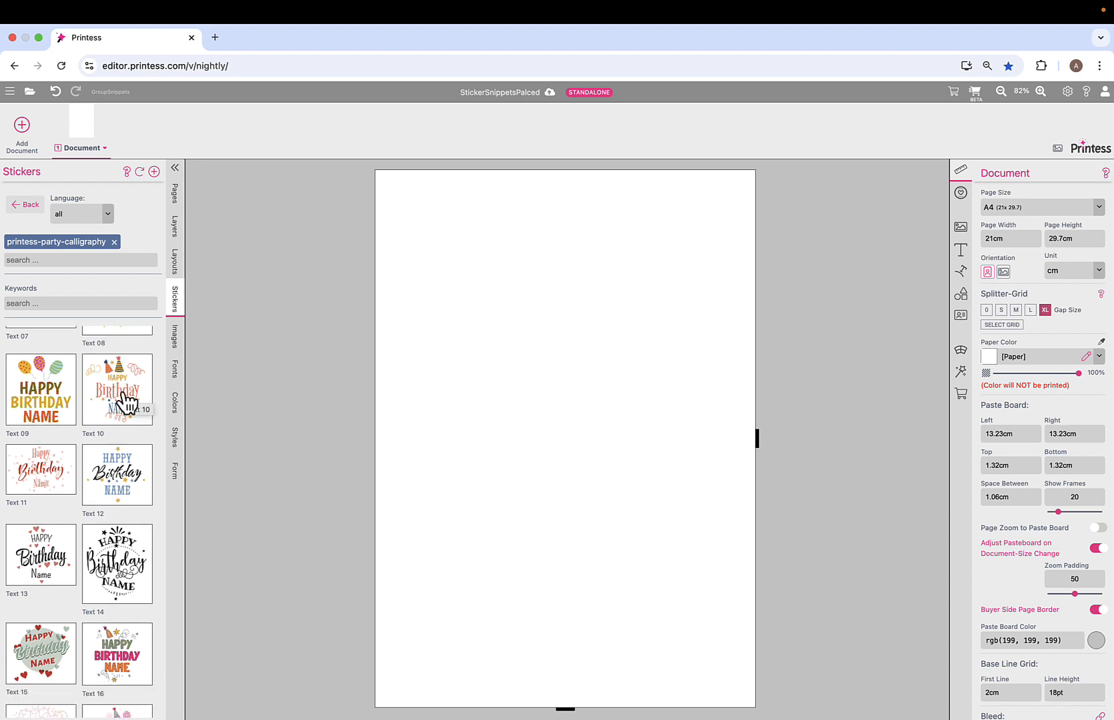
pyautogui.click(124, 402)
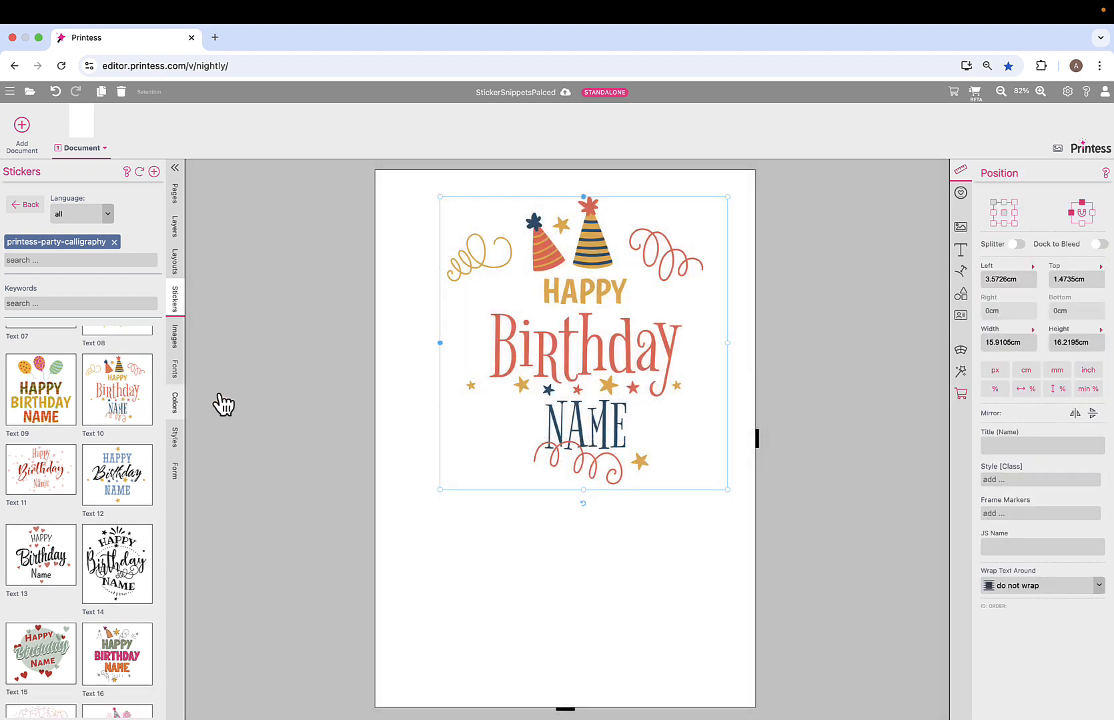
pyautogui.moveTo(609, 378); pyautogui.dragTo(600, 423)
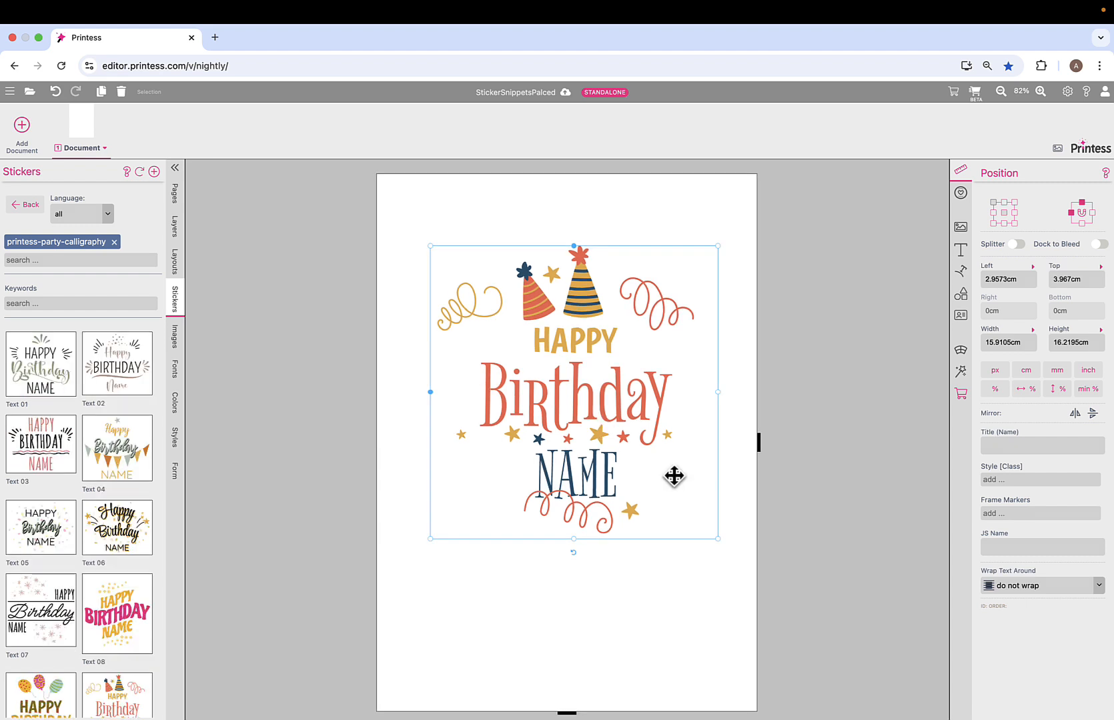
pyautogui.press('Delete')
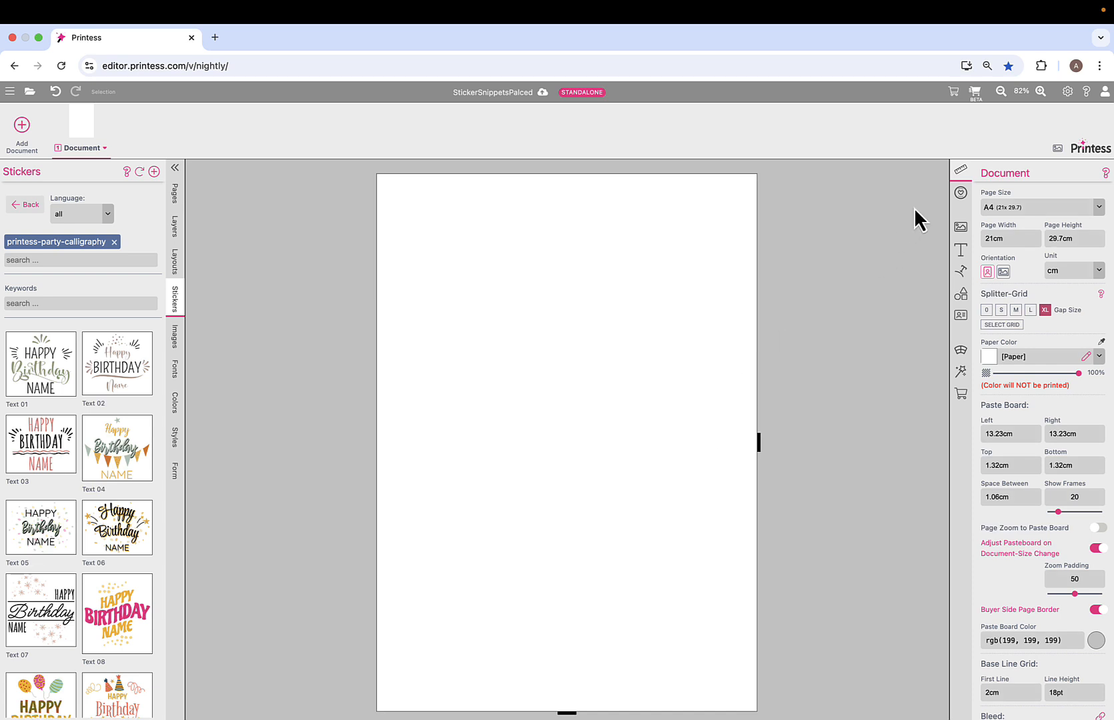
# Open the buyer-side preview and add the birthday sticker with the green circle and red hearts
pyautogui.click(976, 93)
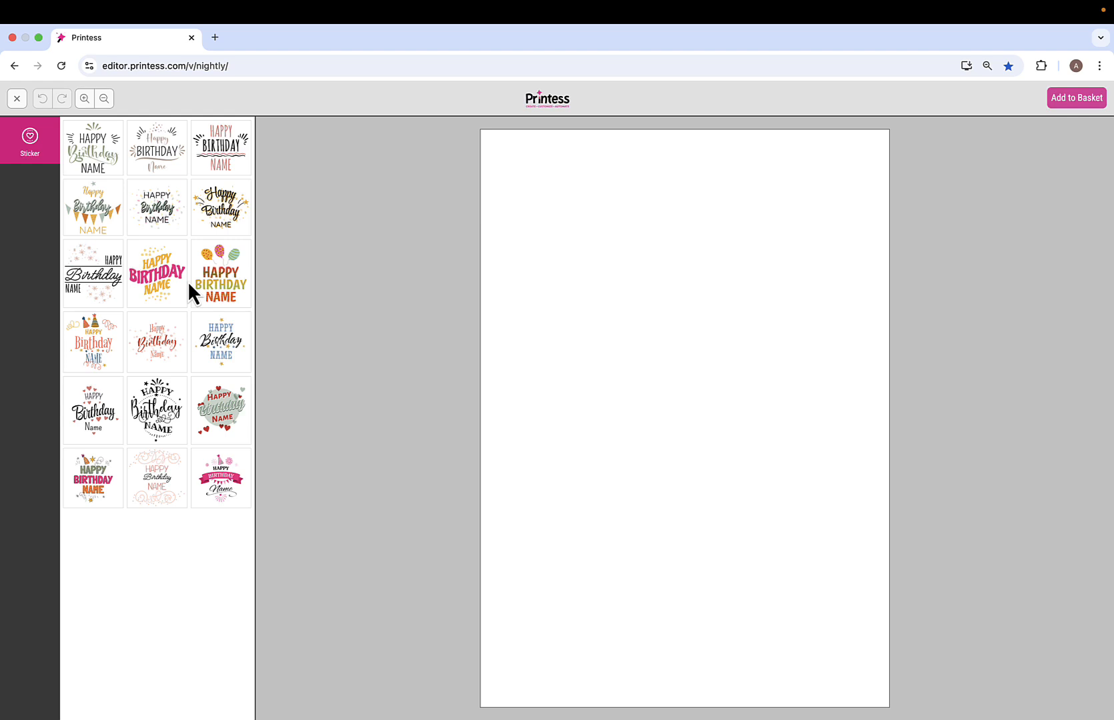
pyautogui.click(222, 405)
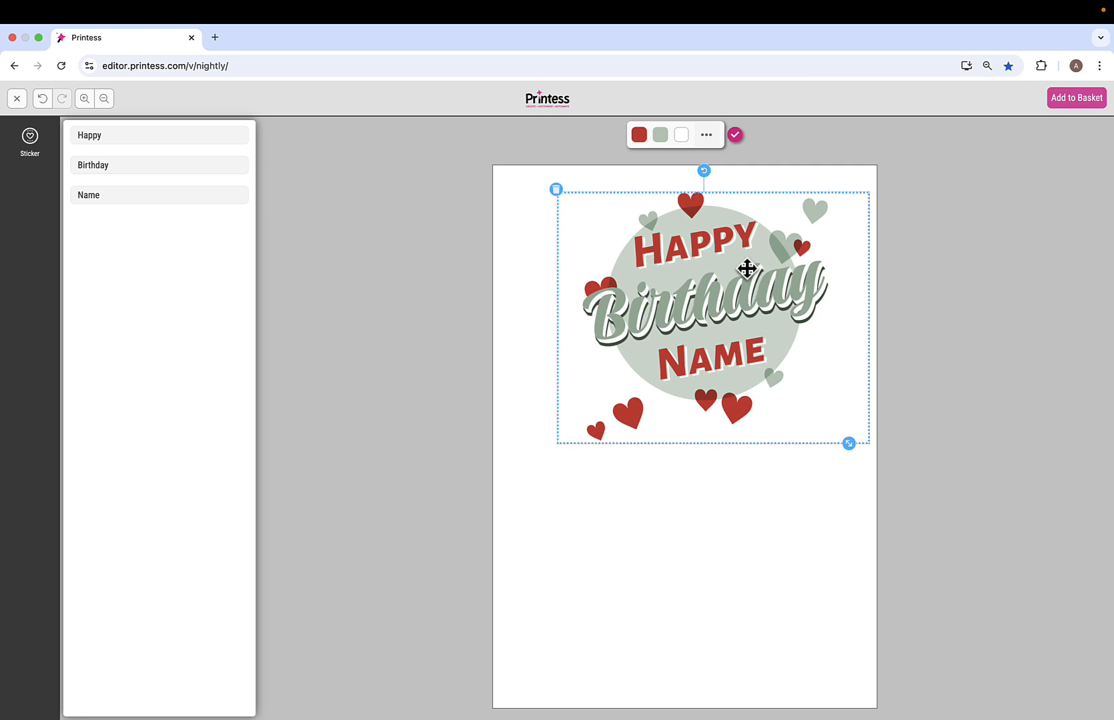
# Enlarge the sticker to nearly page width, rotate it counterclockwise and reposition it on the page
pyautogui.moveTo(745, 269); pyautogui.dragTo(711, 287)
pyautogui.moveTo(813, 464); pyautogui.dragTo(817, 583)
pyautogui.moveTo(820, 470); pyautogui.dragTo(906, 559)
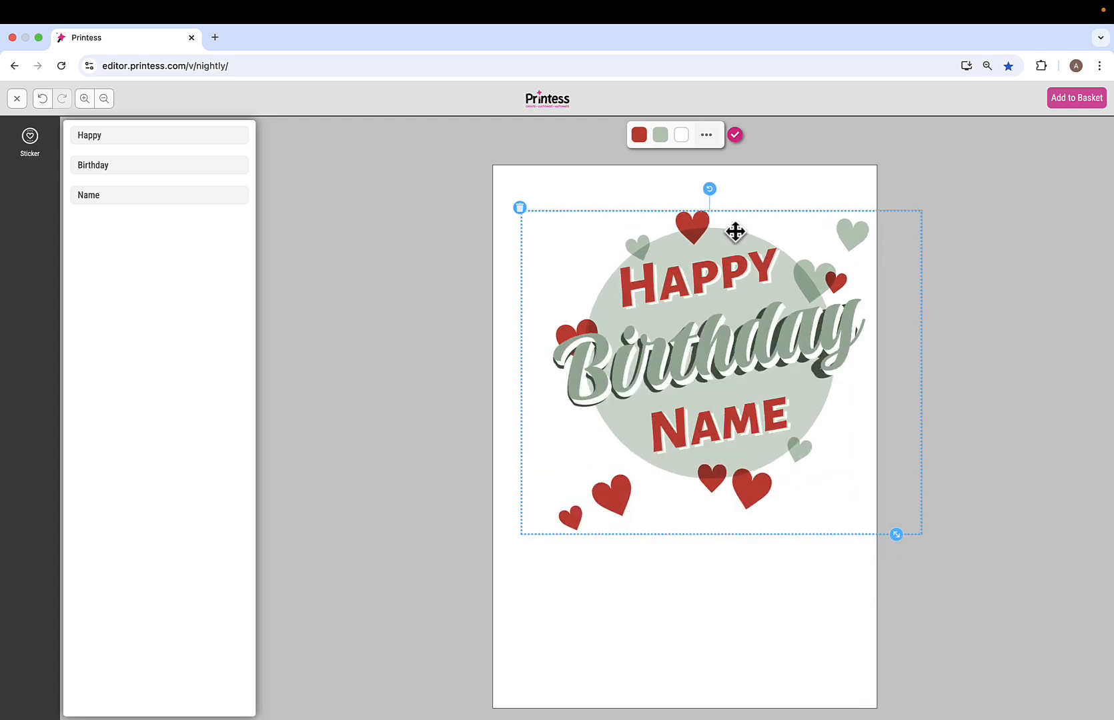
pyautogui.moveTo(710, 187); pyautogui.dragTo(609, 219)
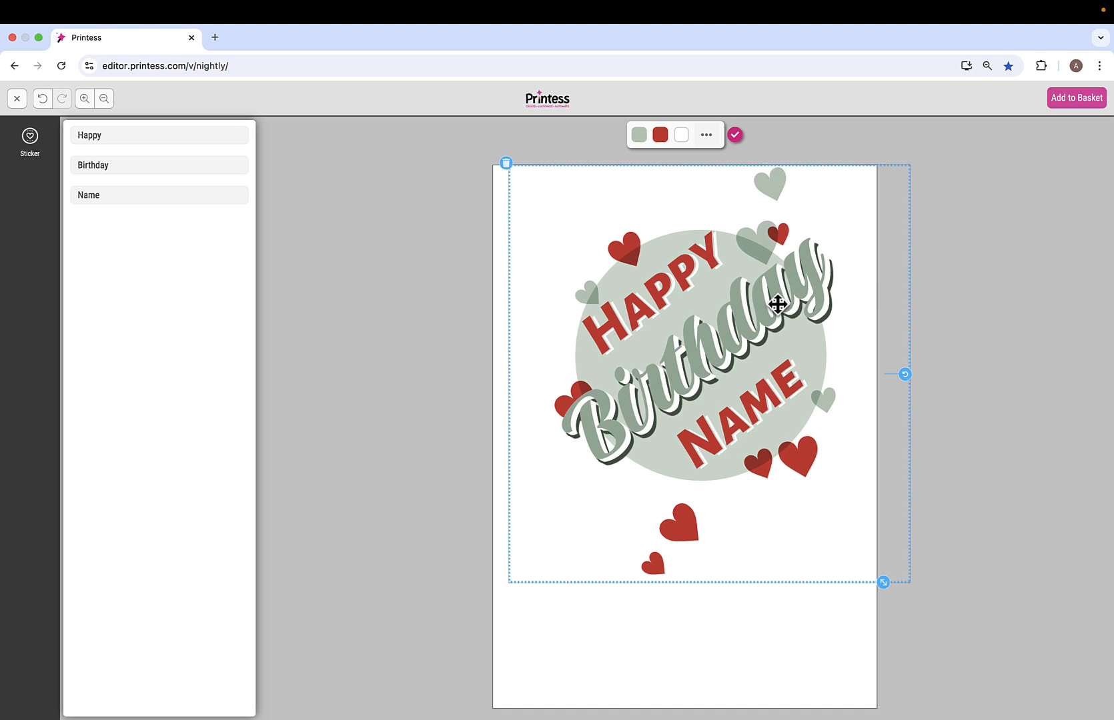
pyautogui.moveTo(778, 303); pyautogui.dragTo(731, 346)
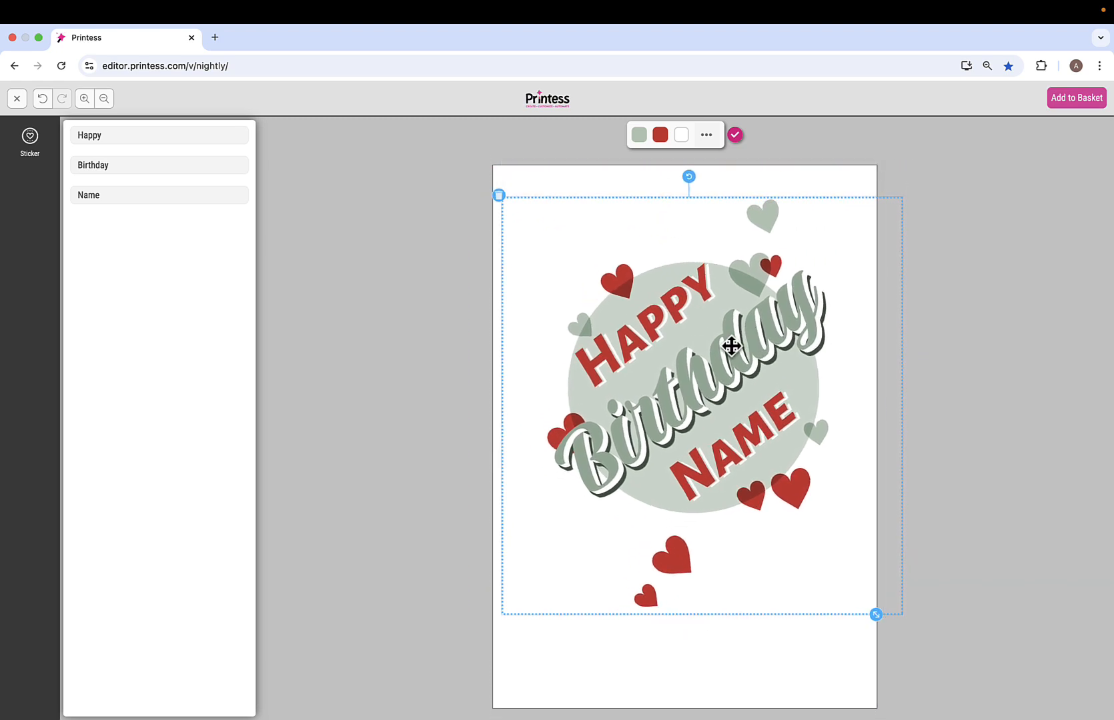
# Recolor the sticker, changing its grey-green parts to pink and its red parts to light green
pyautogui.click(639, 136)
pyautogui.click(691, 156)
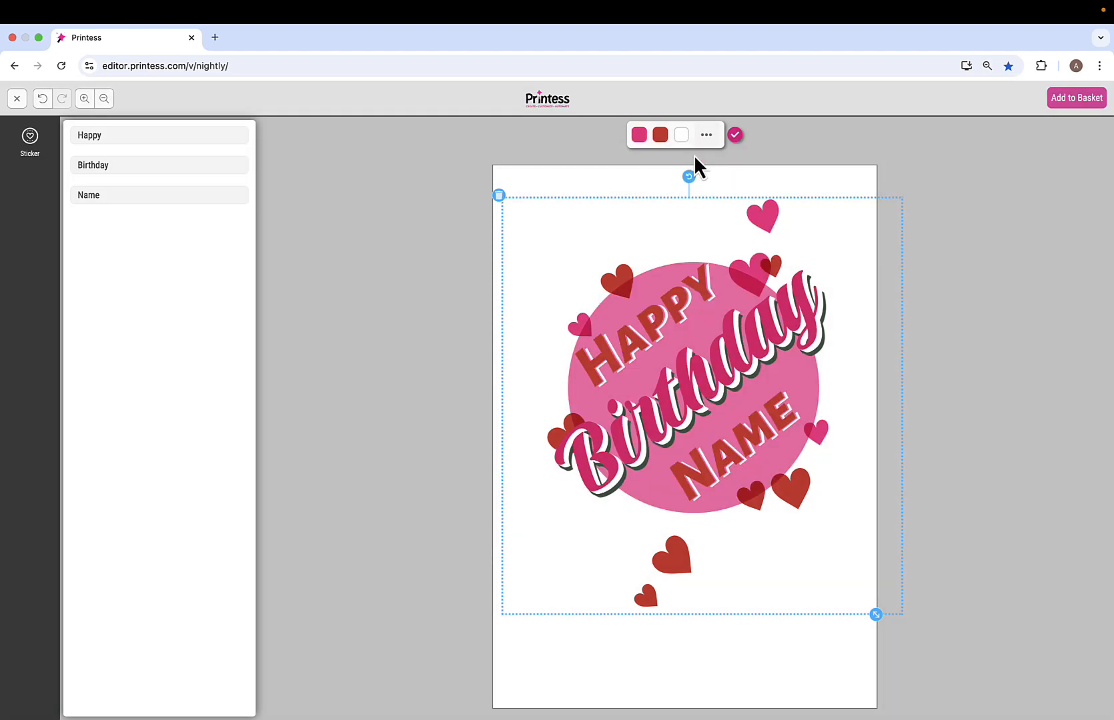
pyautogui.click(661, 137)
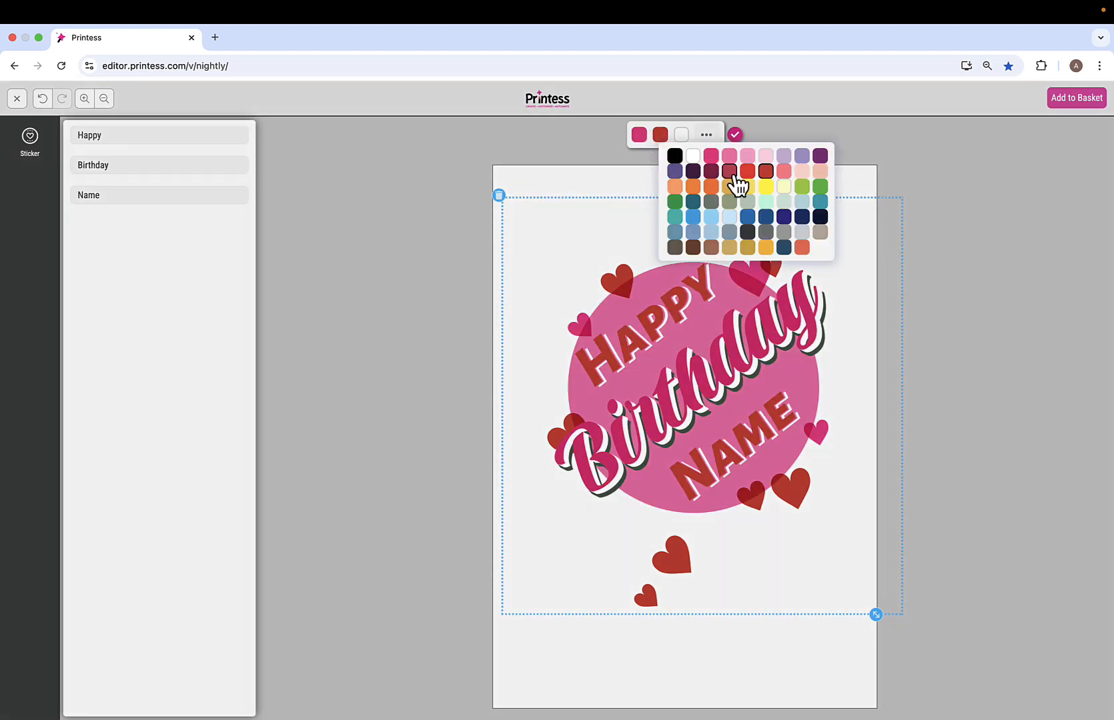
pyautogui.click(802, 188)
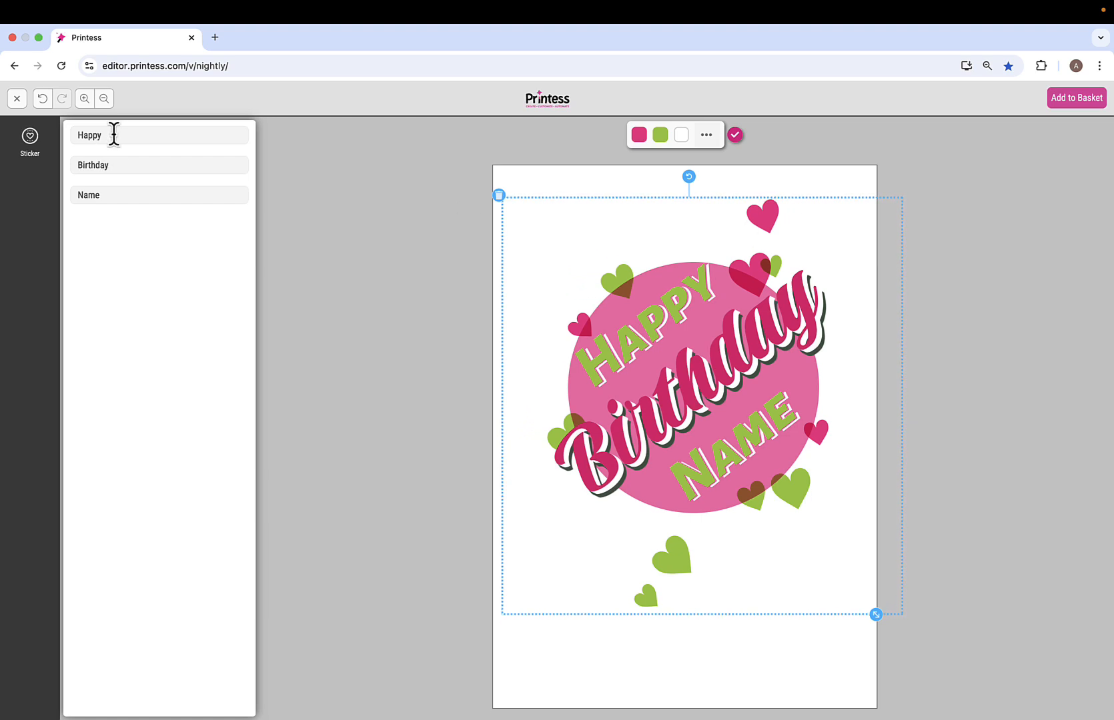
# Replace the sticker's Birthday text with "New Year" and its Name text with the recipient's first name
pyautogui.moveTo(121, 168); pyautogui.dragTo(74, 168)
pyautogui.write('New Year')
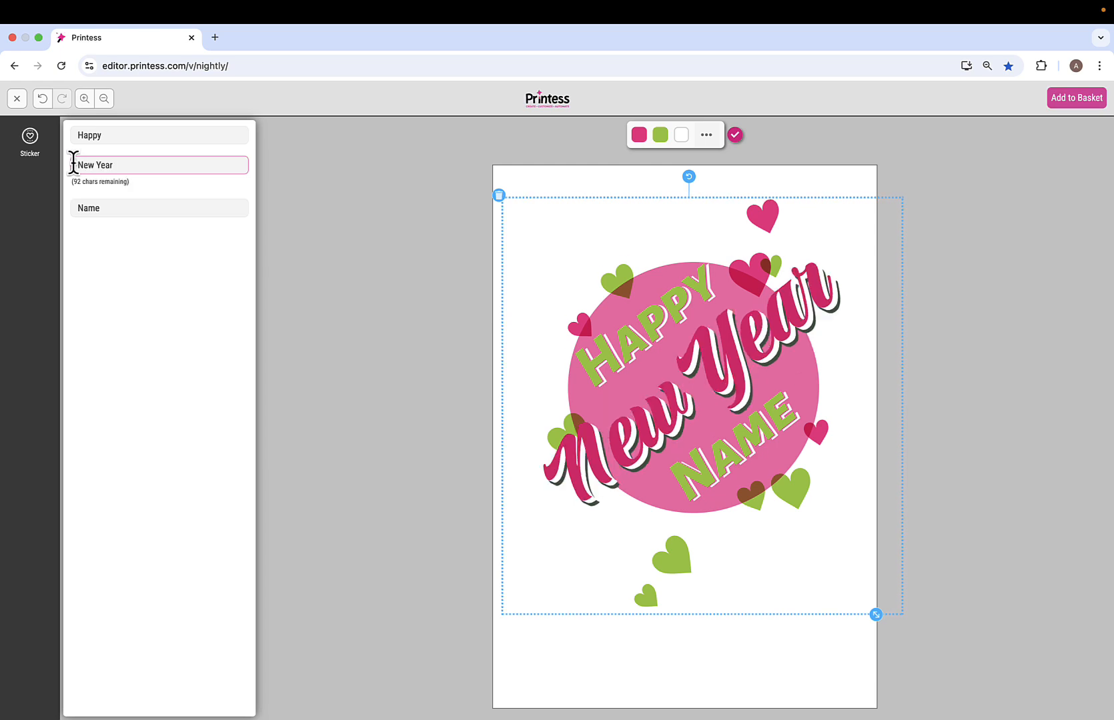
pyautogui.moveTo(109, 207); pyautogui.dragTo(77, 208)
pyautogui.write('Axel')
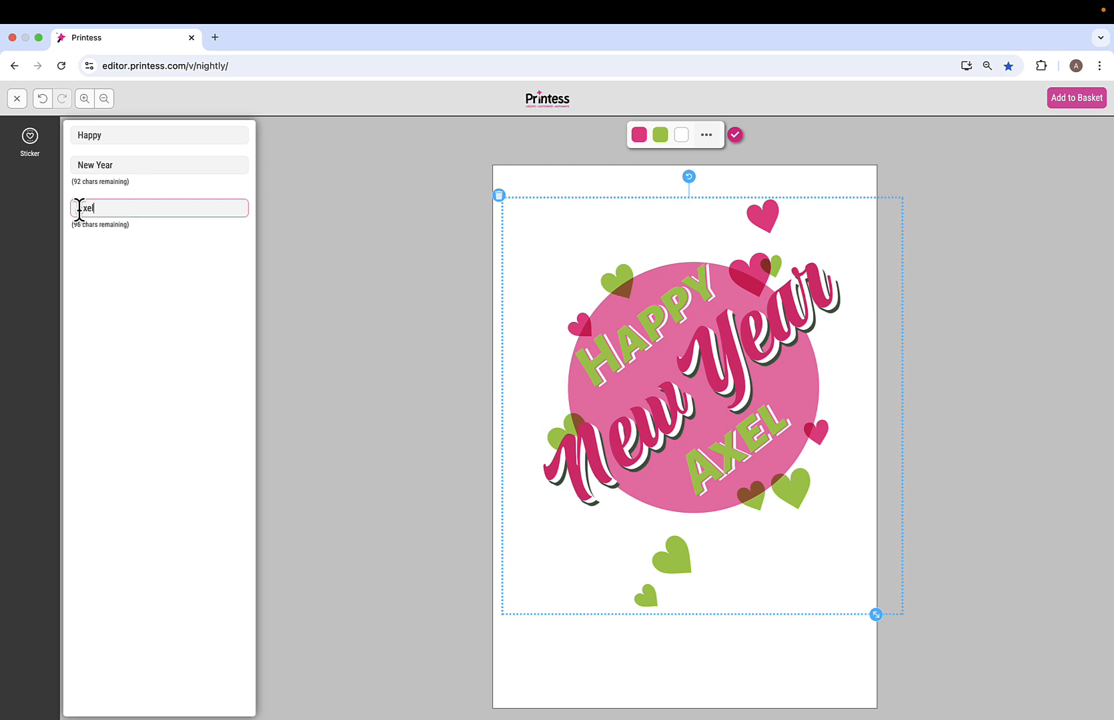
# Shrink the sticker to about a quarter of its size, place it in the page's upper left corner and deselect it
pyautogui.moveTo(876, 615); pyautogui.dragTo(670, 317)
pyautogui.moveTo(577, 267); pyautogui.dragTo(593, 253)
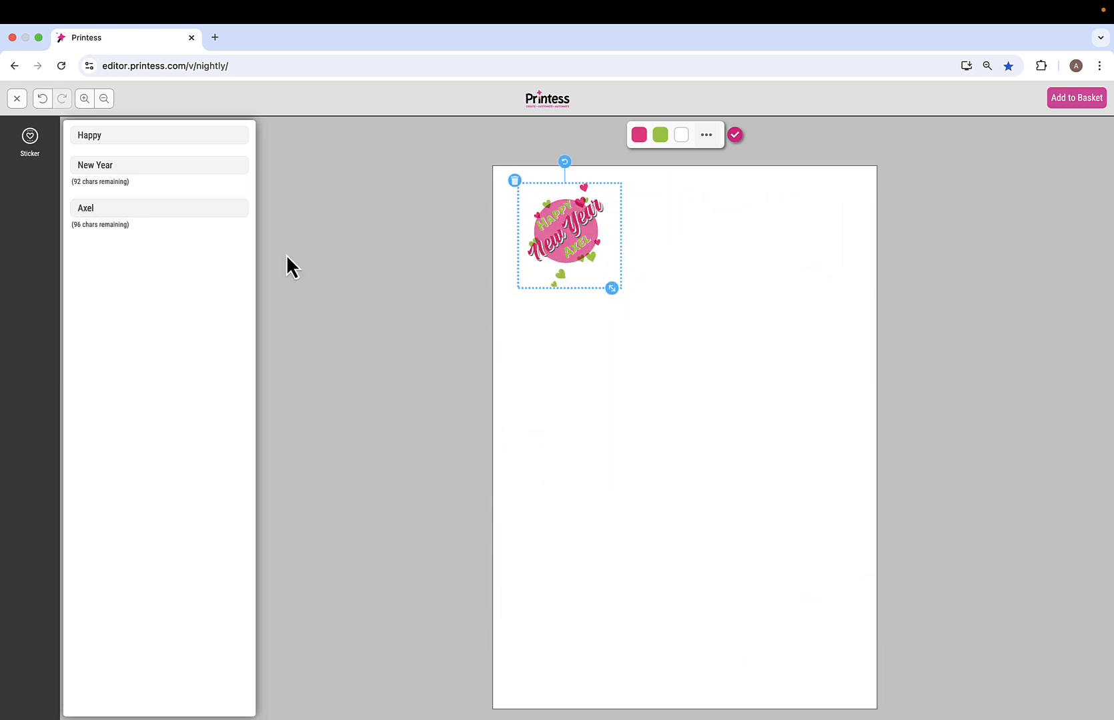
pyautogui.click(23, 141)
pyautogui.click(709, 411)
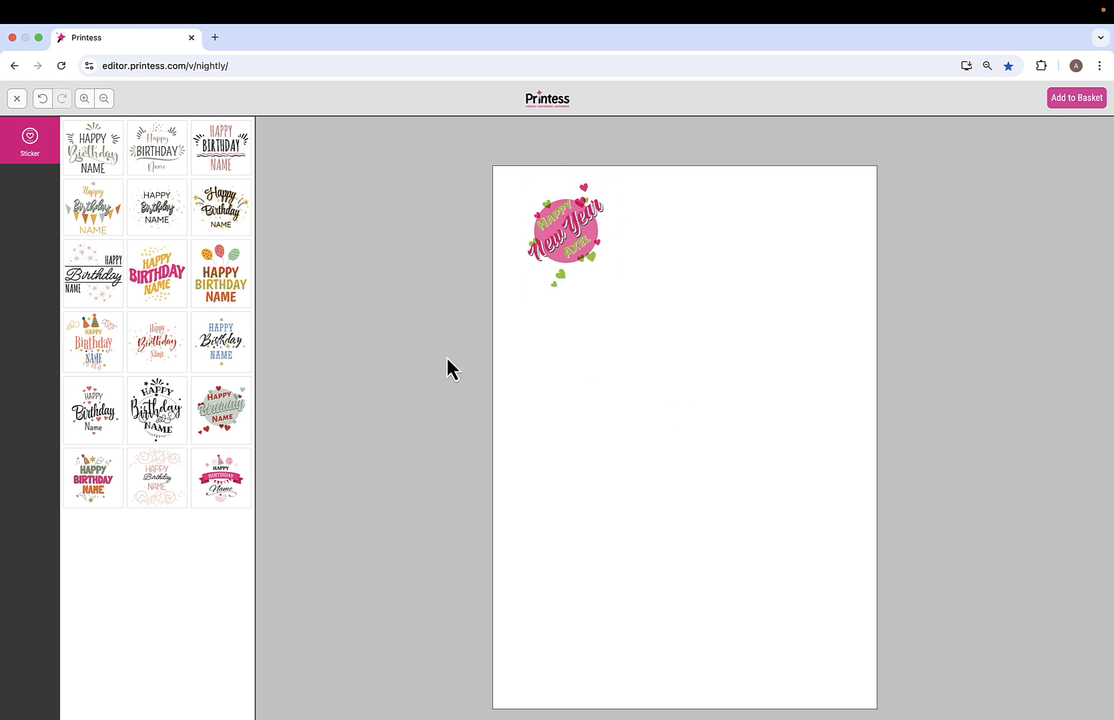
# Try the pink and yellow birthday sticker at reduced size in the middle of the page and delete it
pyautogui.click(157, 288)
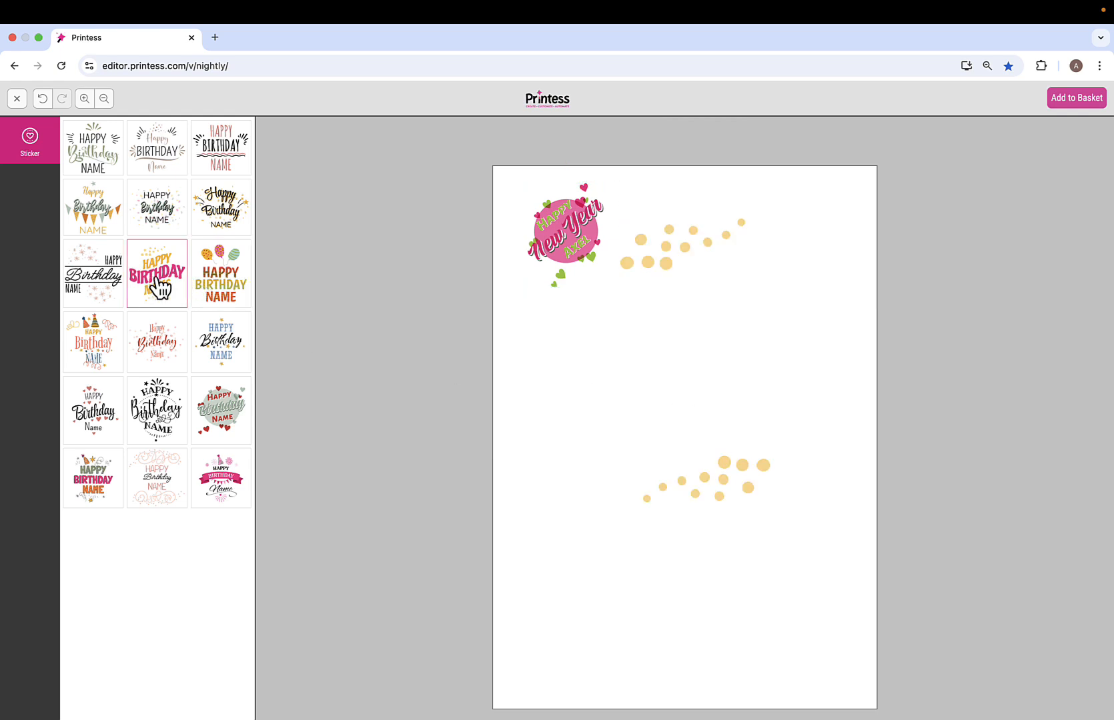
pyautogui.moveTo(847, 527); pyautogui.dragTo(718, 383)
pyautogui.moveTo(664, 344); pyautogui.dragTo(687, 507)
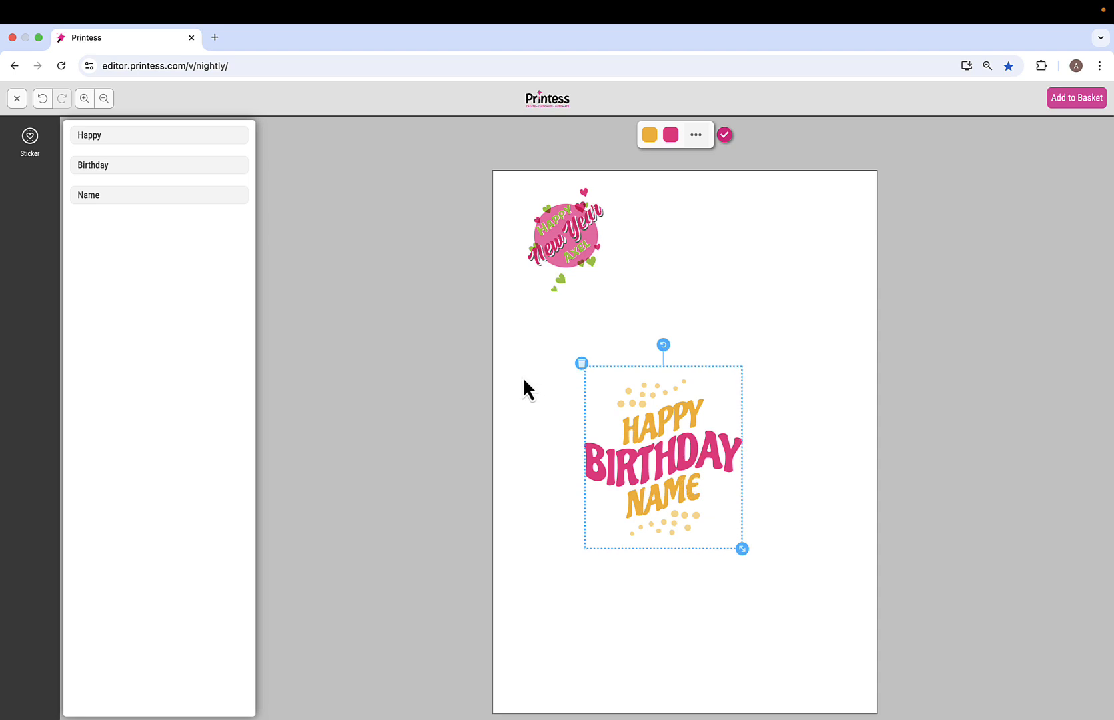
pyautogui.click(794, 371)
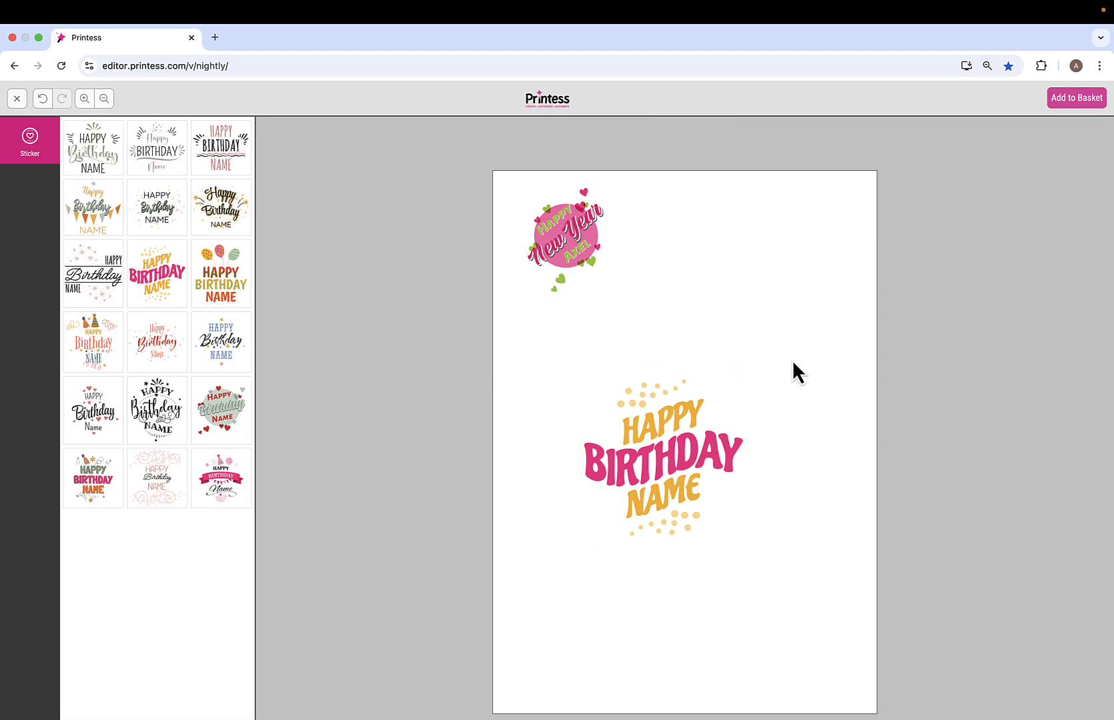
pyautogui.click(706, 419)
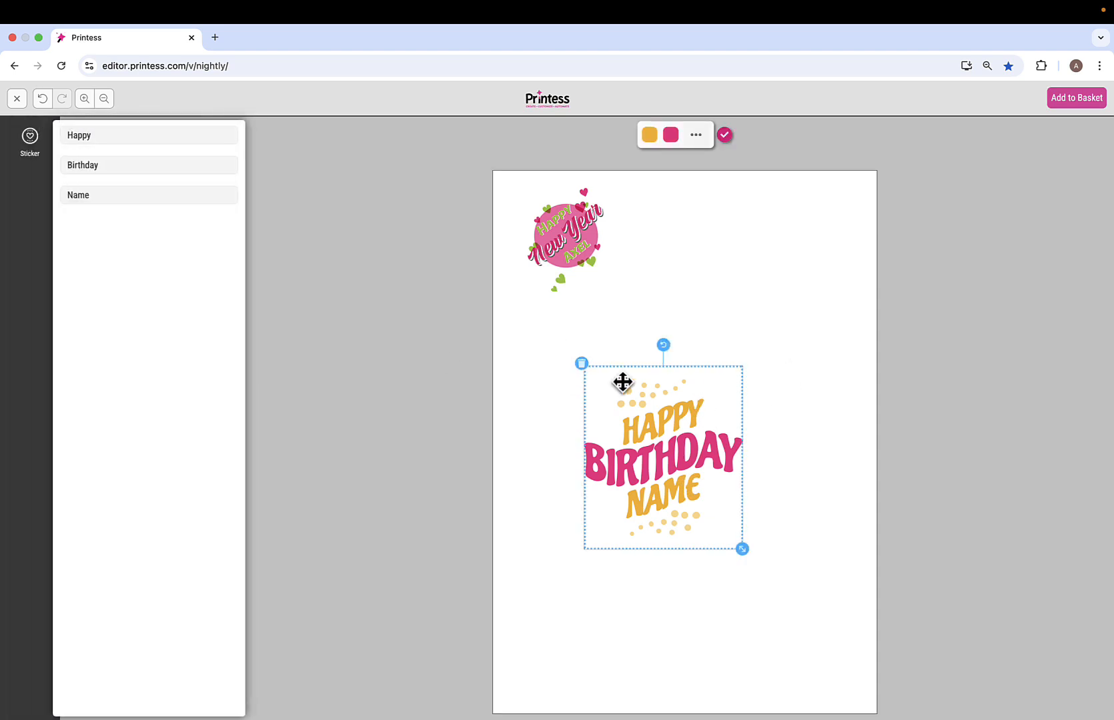
pyautogui.click(583, 365)
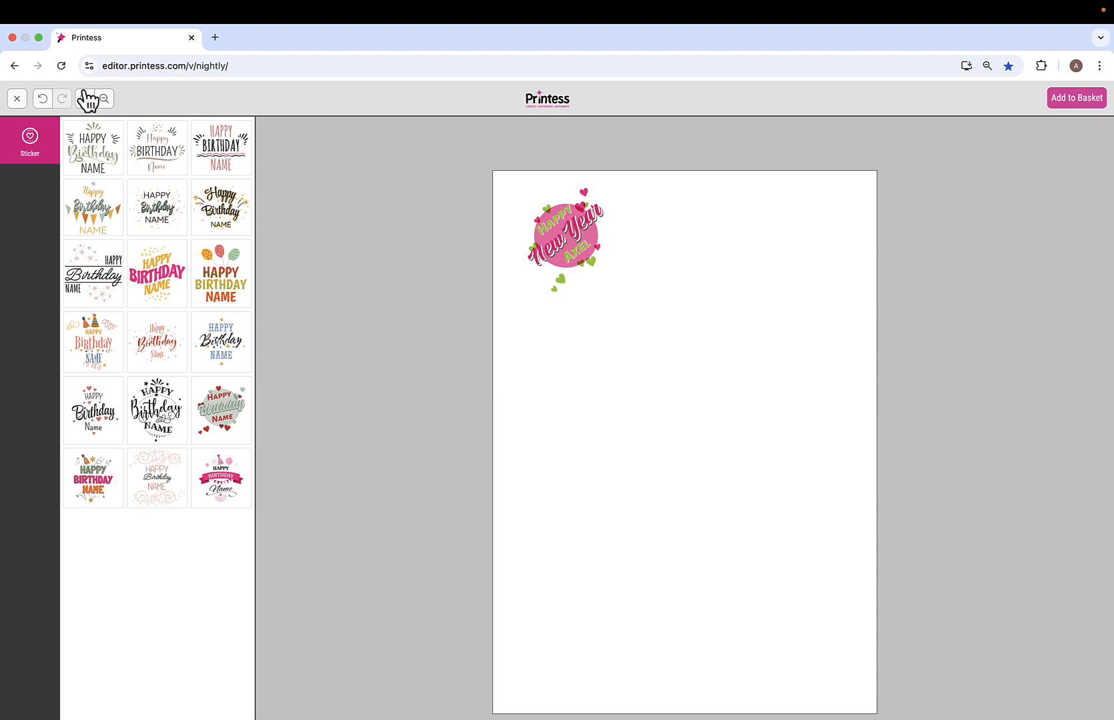
# Leave the buyer-side preview, place the Text 04 bunting birthday sticker on the page and center it horizontally in the upper half
pyautogui.click(16, 98)
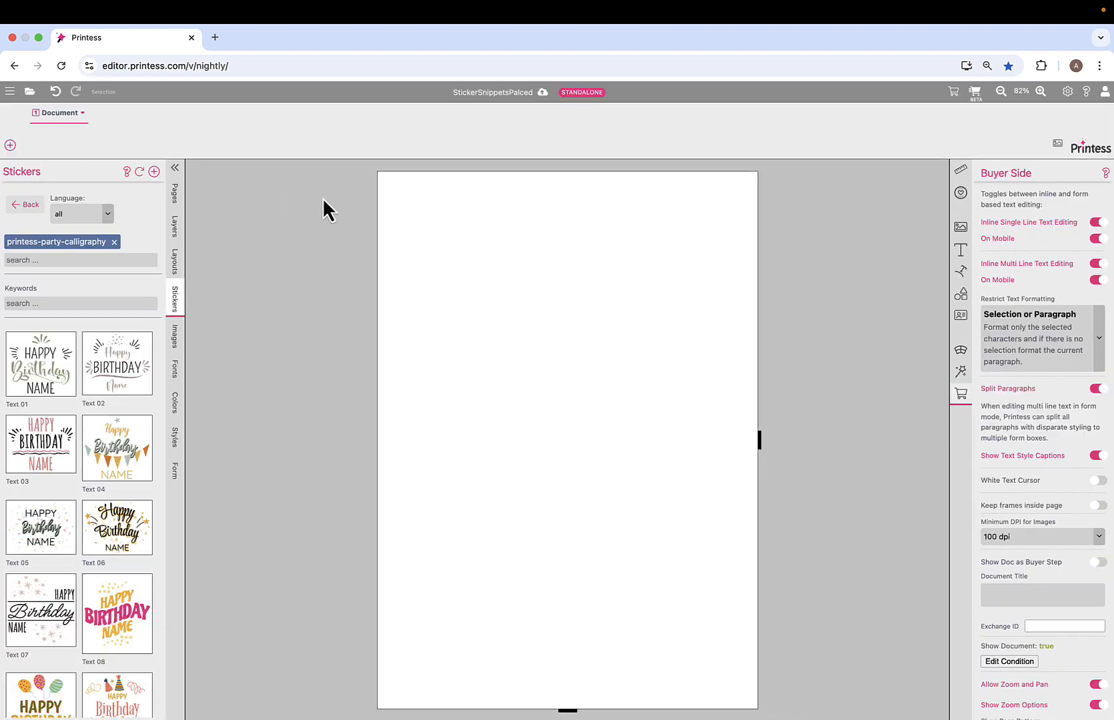
pyautogui.click(105, 449)
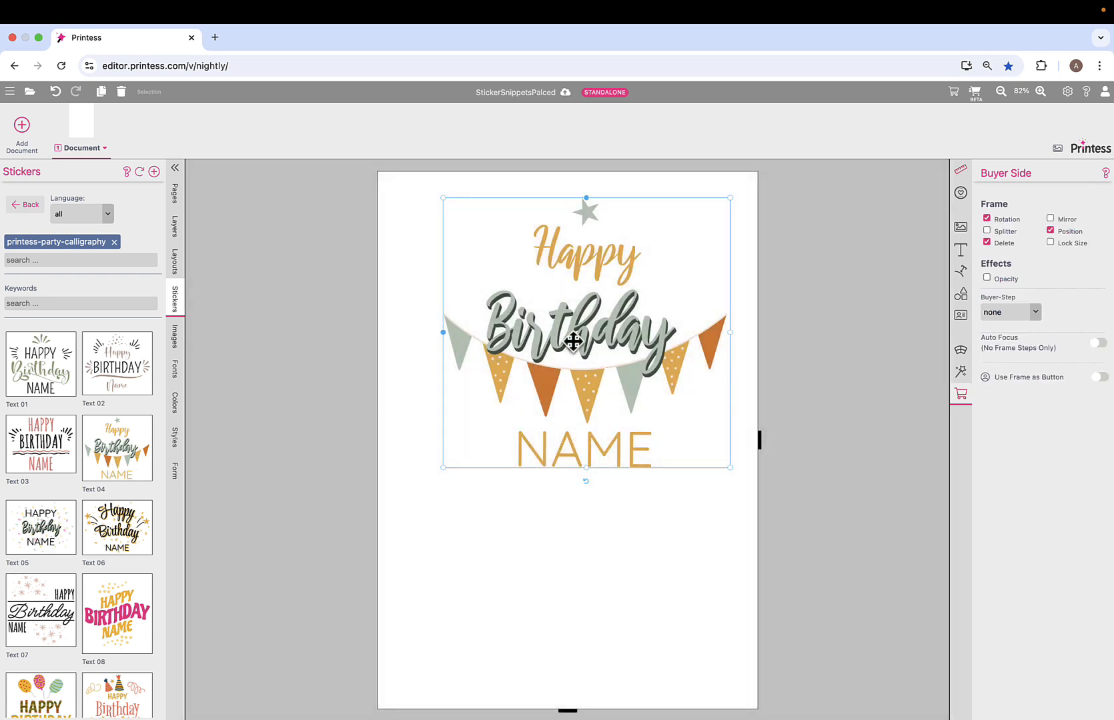
pyautogui.moveTo(573, 342); pyautogui.dragTo(553, 375)
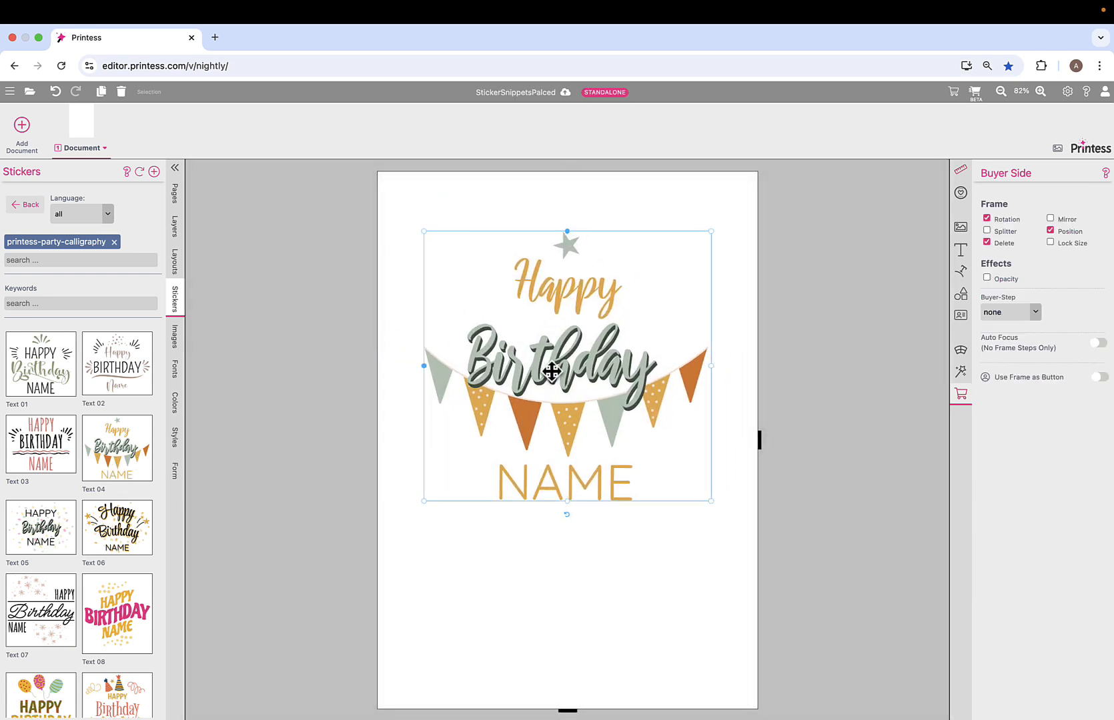
# Check the bunting birthday sticker's individual elements in the layer list and delete the whole sticker from the page
pyautogui.click(176, 264)
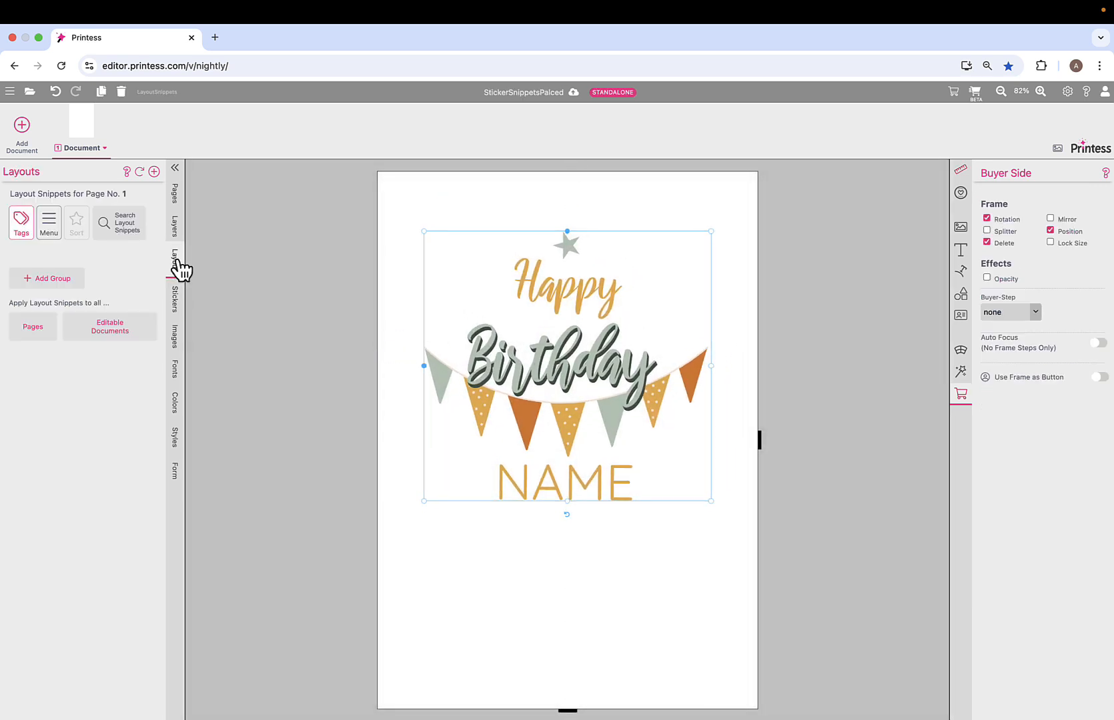
pyautogui.click(174, 226)
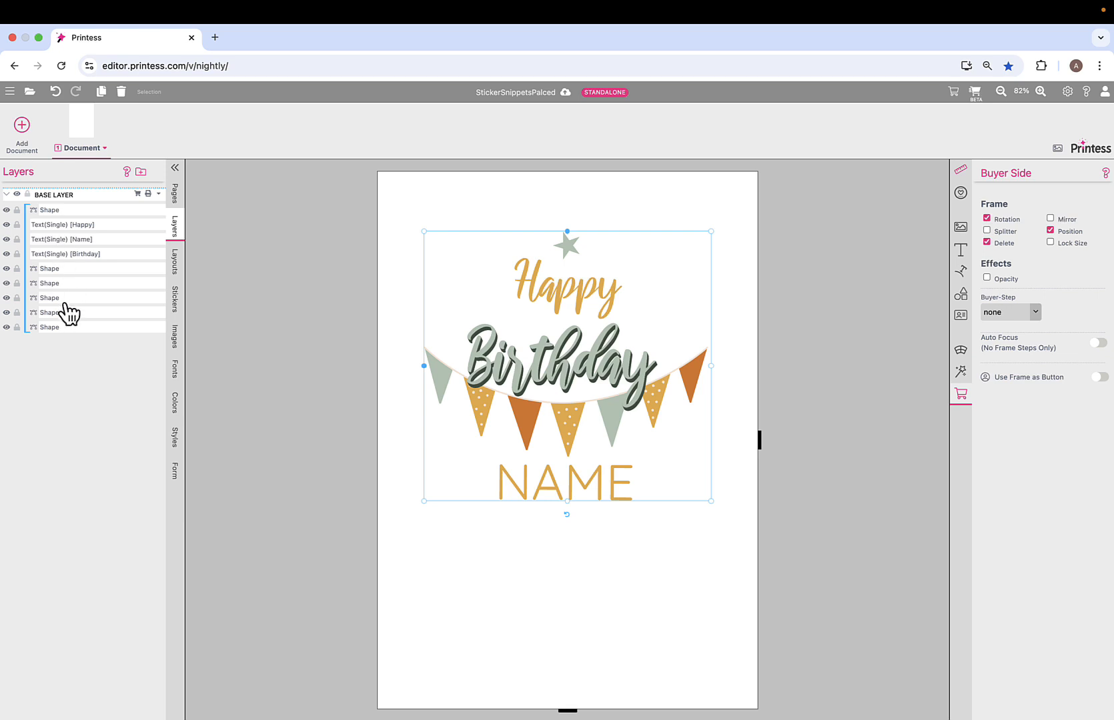
pyautogui.click(104, 304)
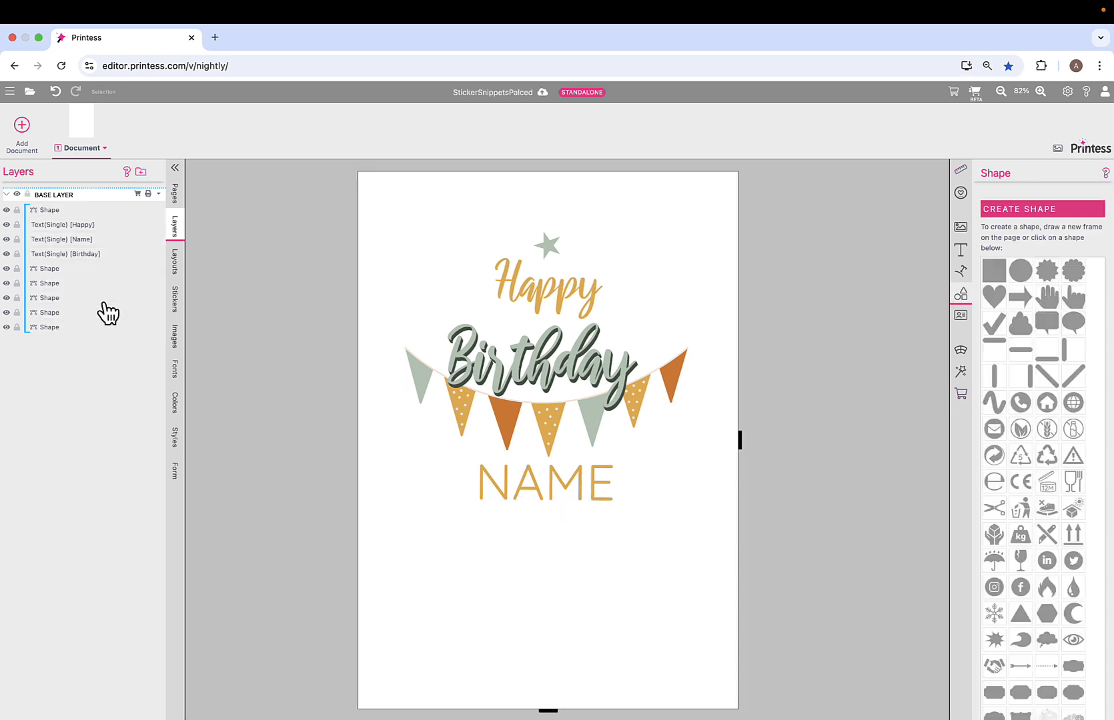
pyautogui.click(475, 364)
pyautogui.press('Delete')
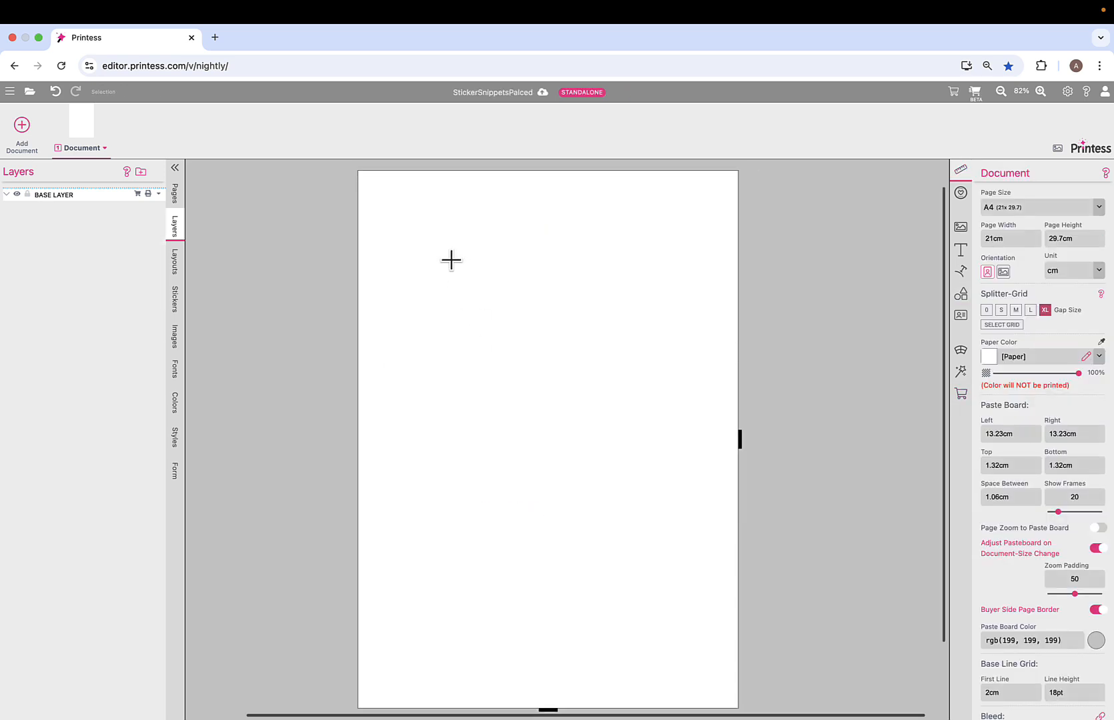
# Draw a rectangle shape covering most of the page, fill it with Light pink and deselect it
pyautogui.click(962, 295)
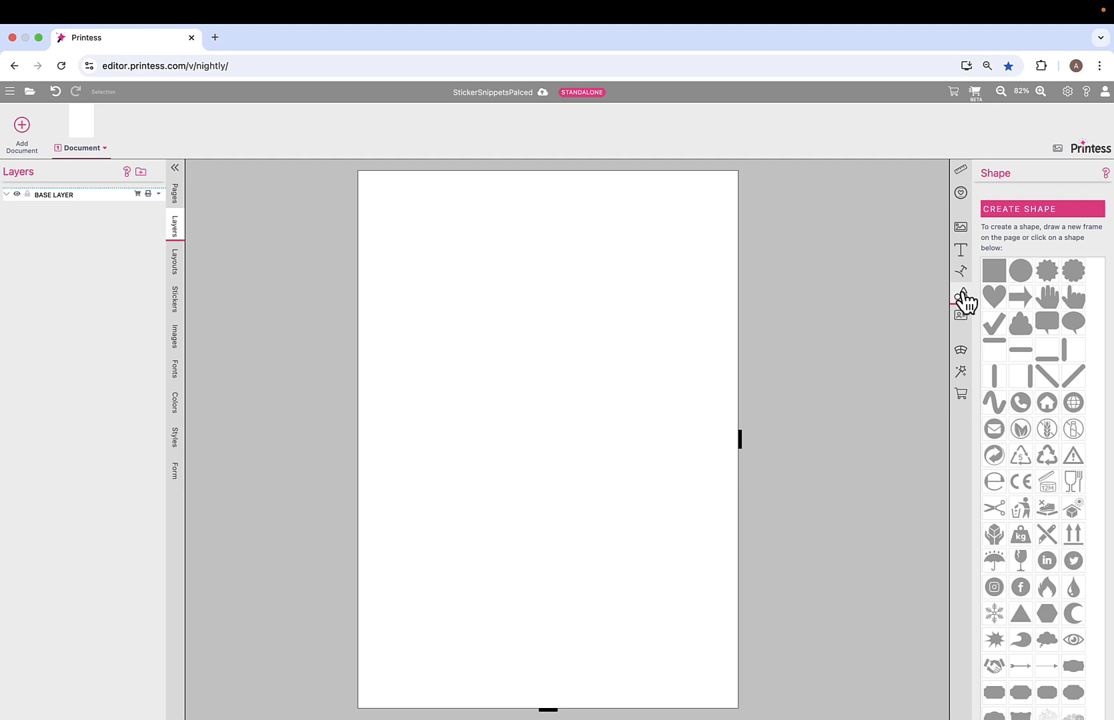
pyautogui.click(993, 271)
pyautogui.moveTo(386, 286); pyautogui.dragTo(408, 323)
pyautogui.moveTo(542, 404); pyautogui.dragTo(709, 647)
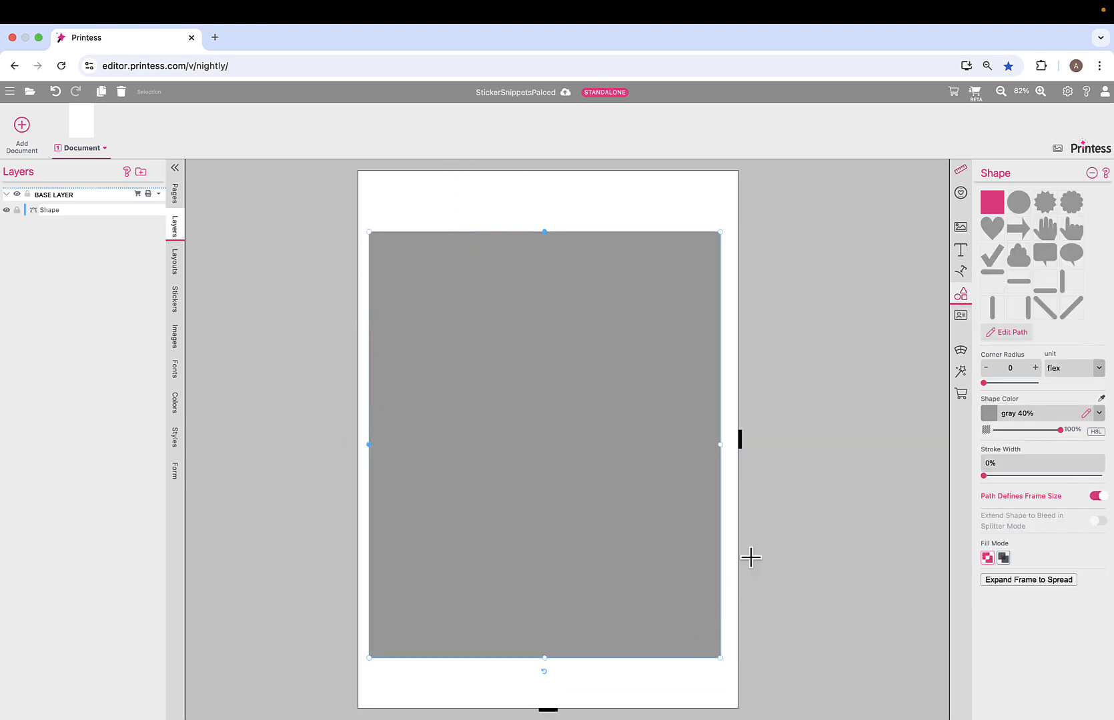
pyautogui.click(1099, 413)
pyautogui.click(1058, 355)
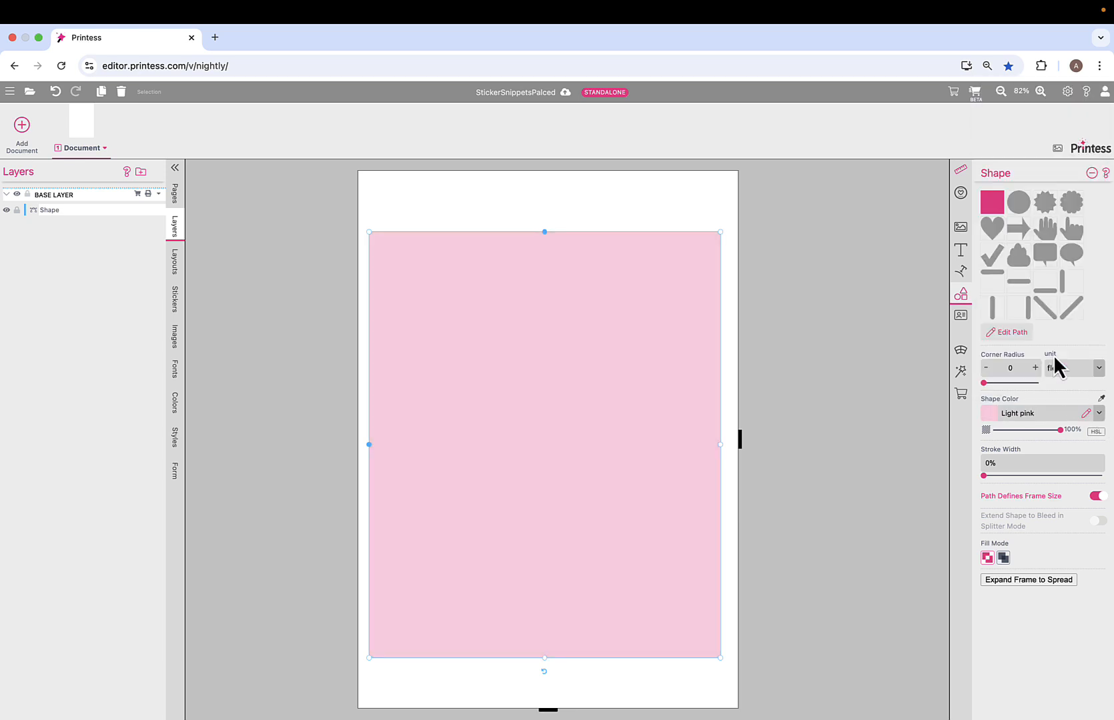
pyautogui.click(459, 206)
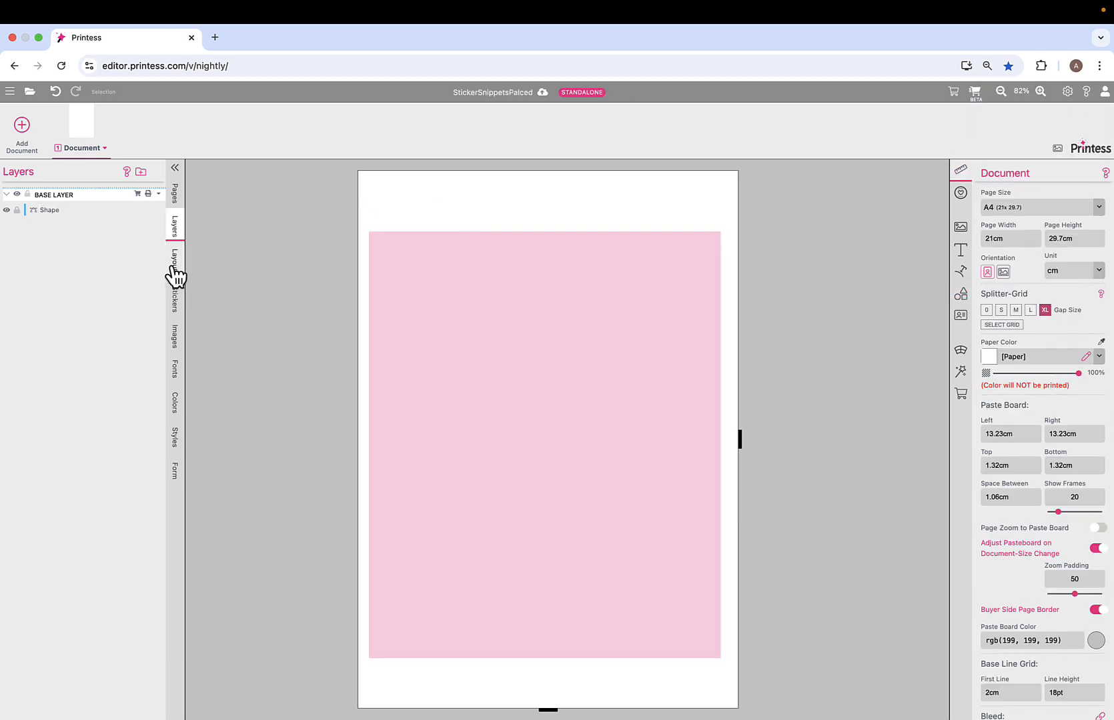
# Place the Text 04 bunting sticker over the pink rectangle and compare how both are grouped in the layer list
pyautogui.click(176, 308)
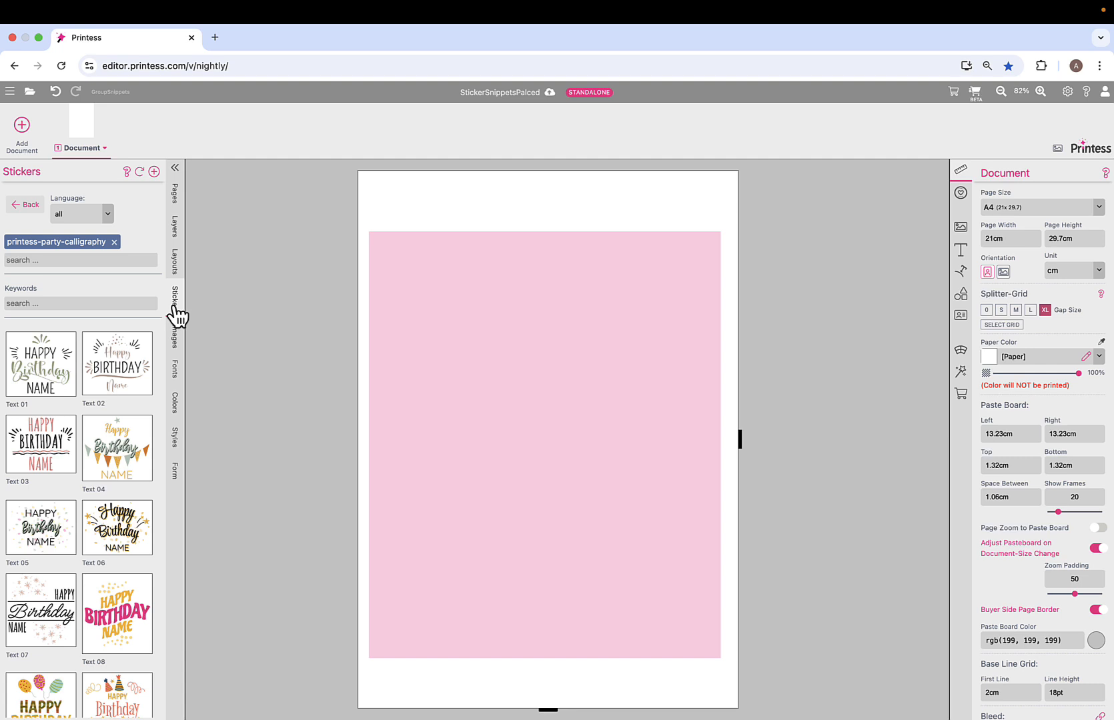
pyautogui.click(120, 469)
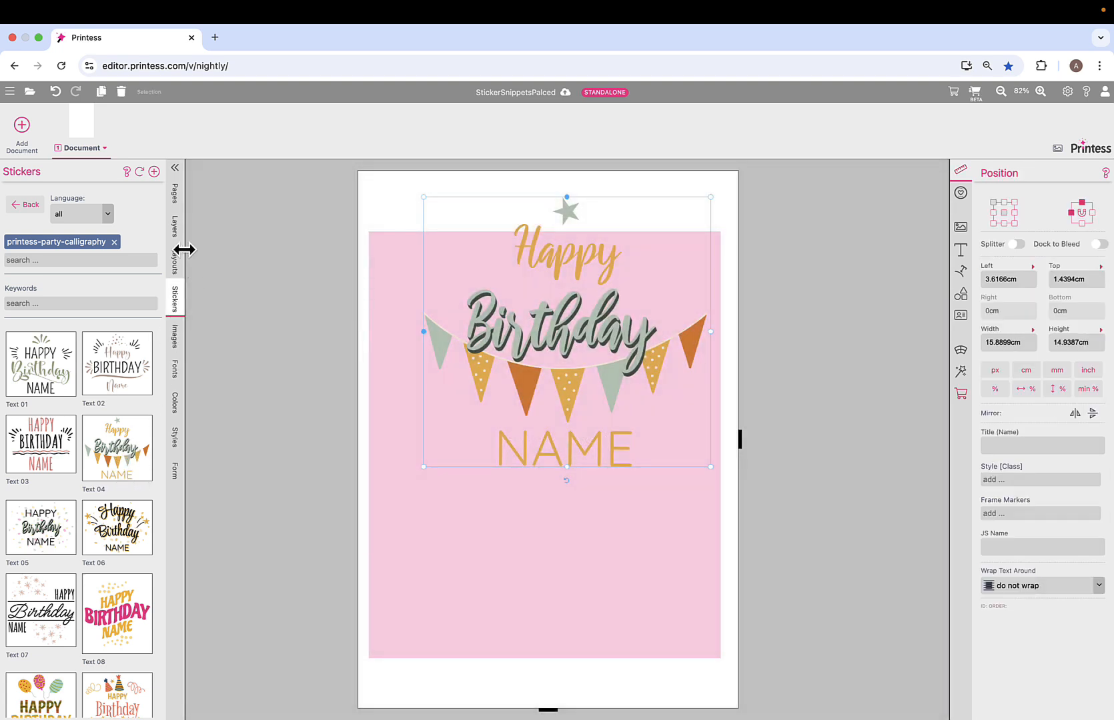
pyautogui.click(178, 232)
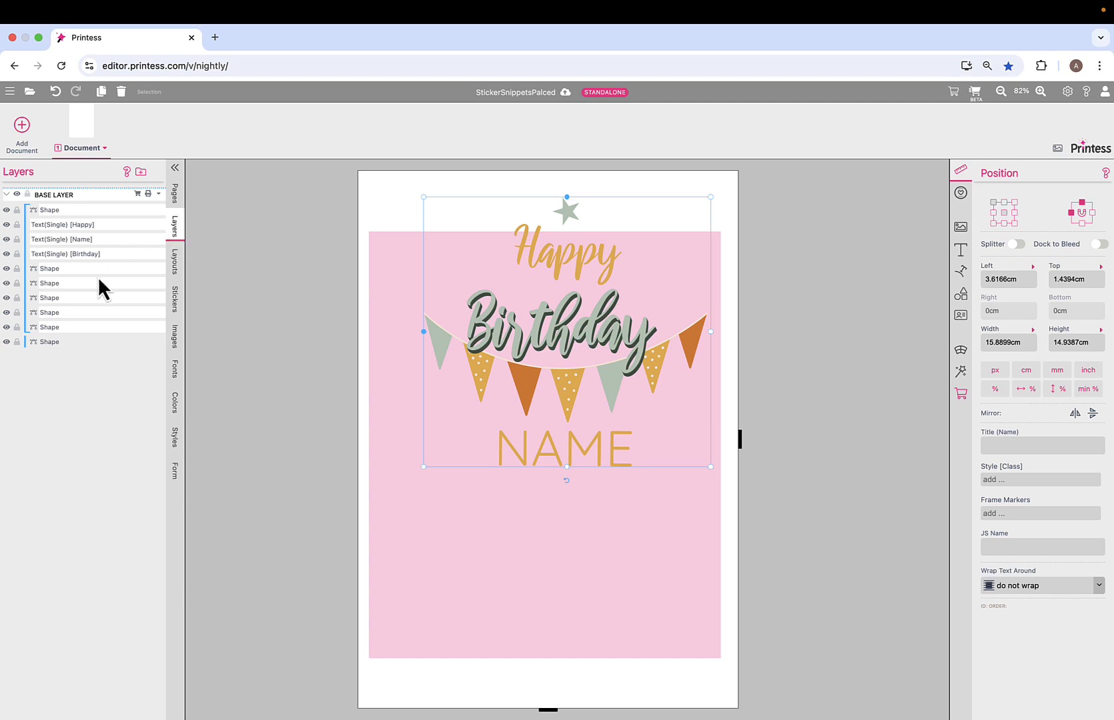
pyautogui.click(53, 343)
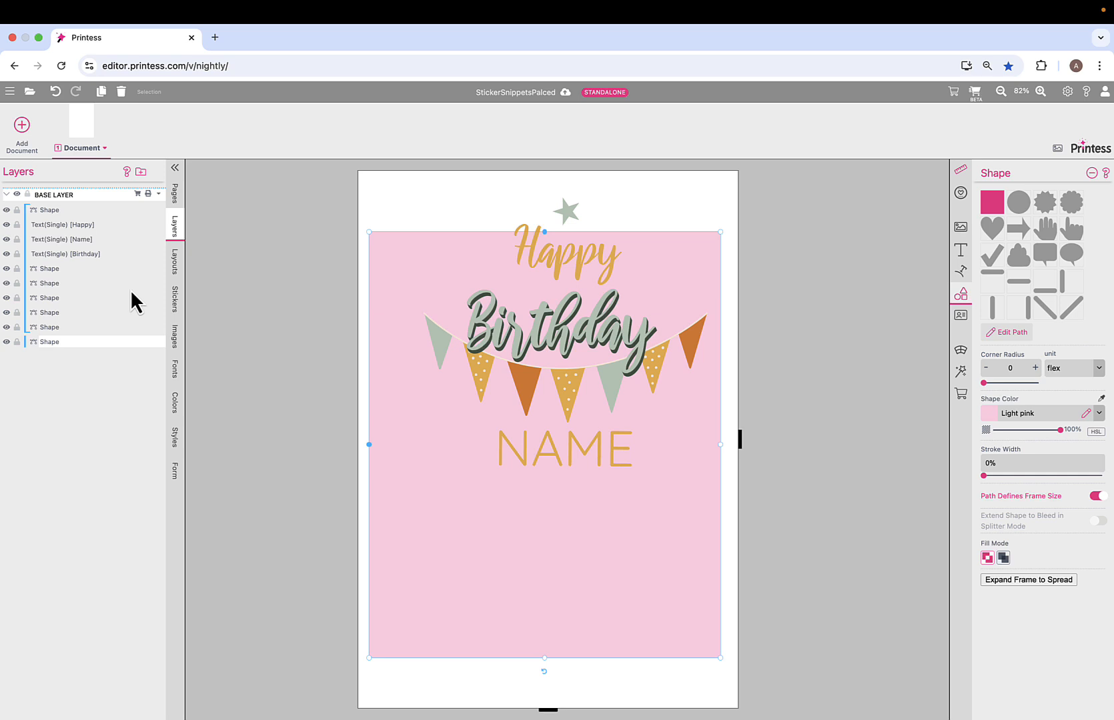
pyautogui.click(570, 293)
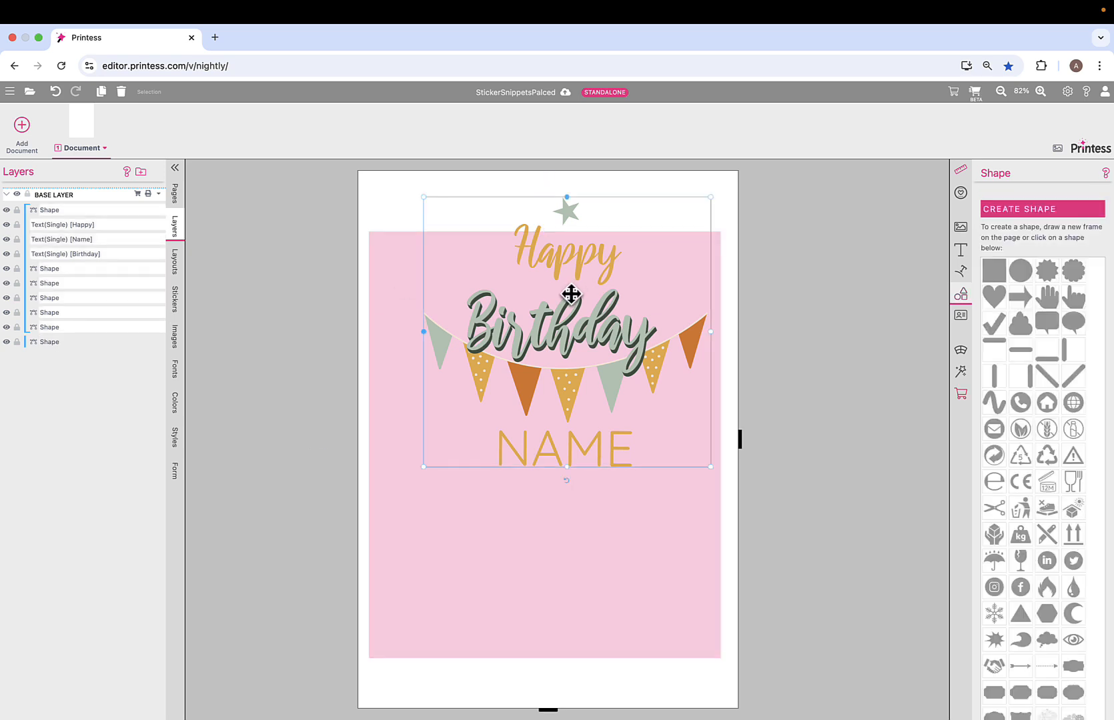
# Delete the bunting sticker and the pink rectangle from the page
pyautogui.press('Delete')
pyautogui.click(548, 305)
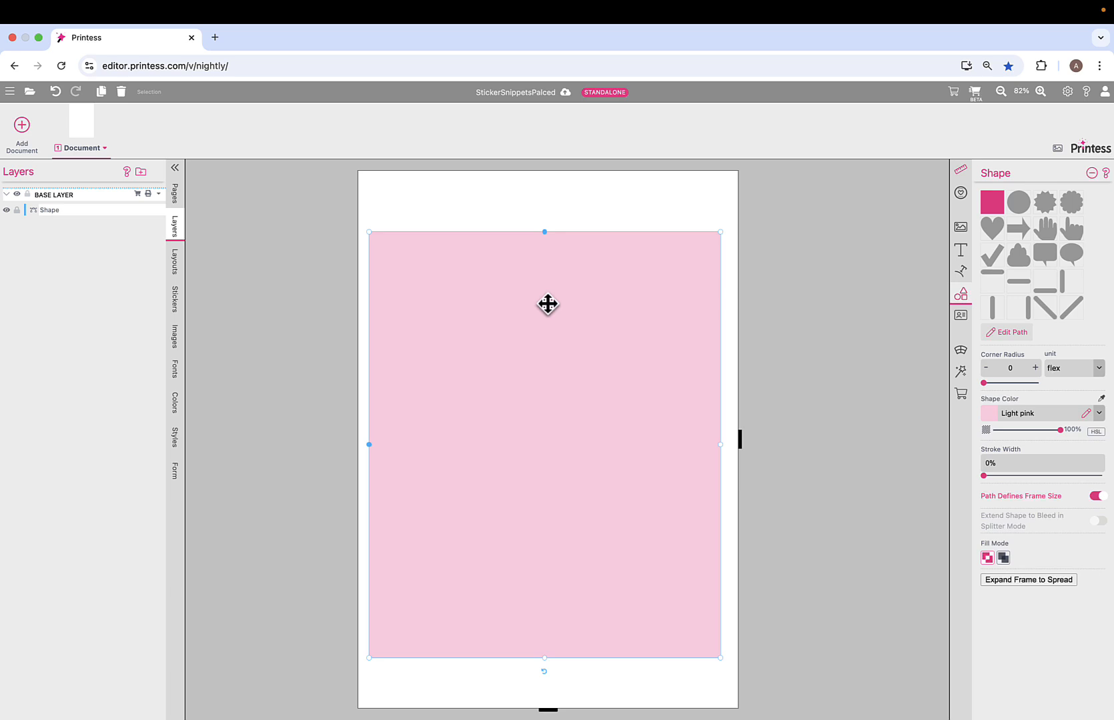
pyautogui.press('Delete')
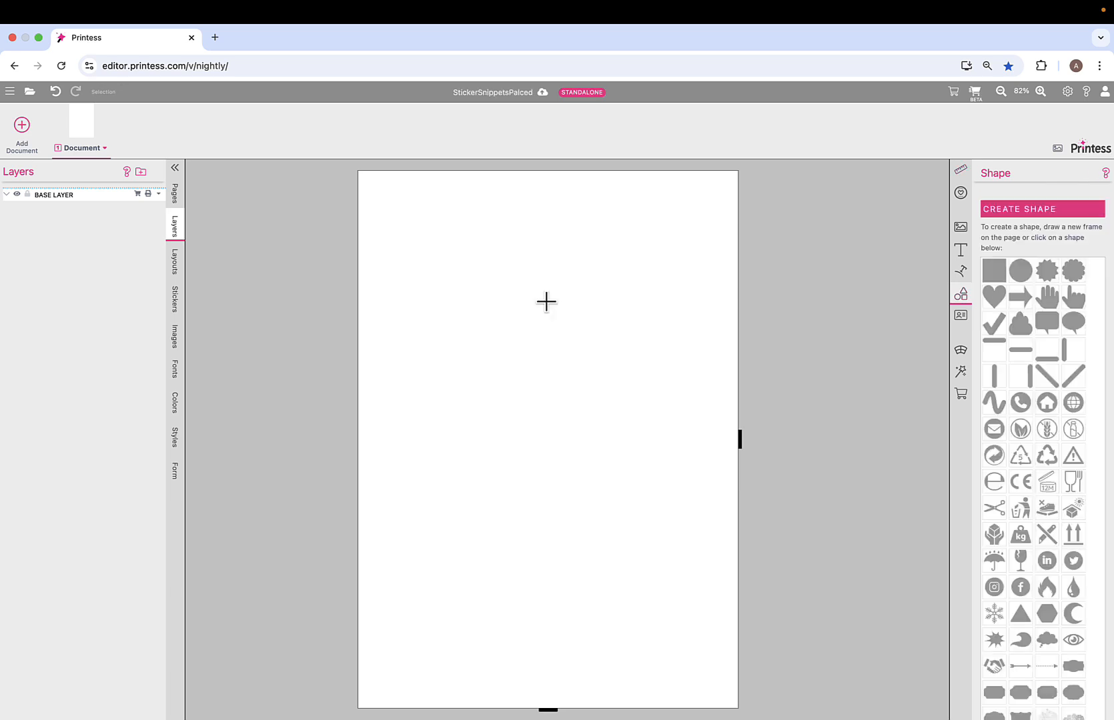
# Add a second sticker group below the party-calligraphy one and assign it the printess-calligraphy tag
pyautogui.click(177, 304)
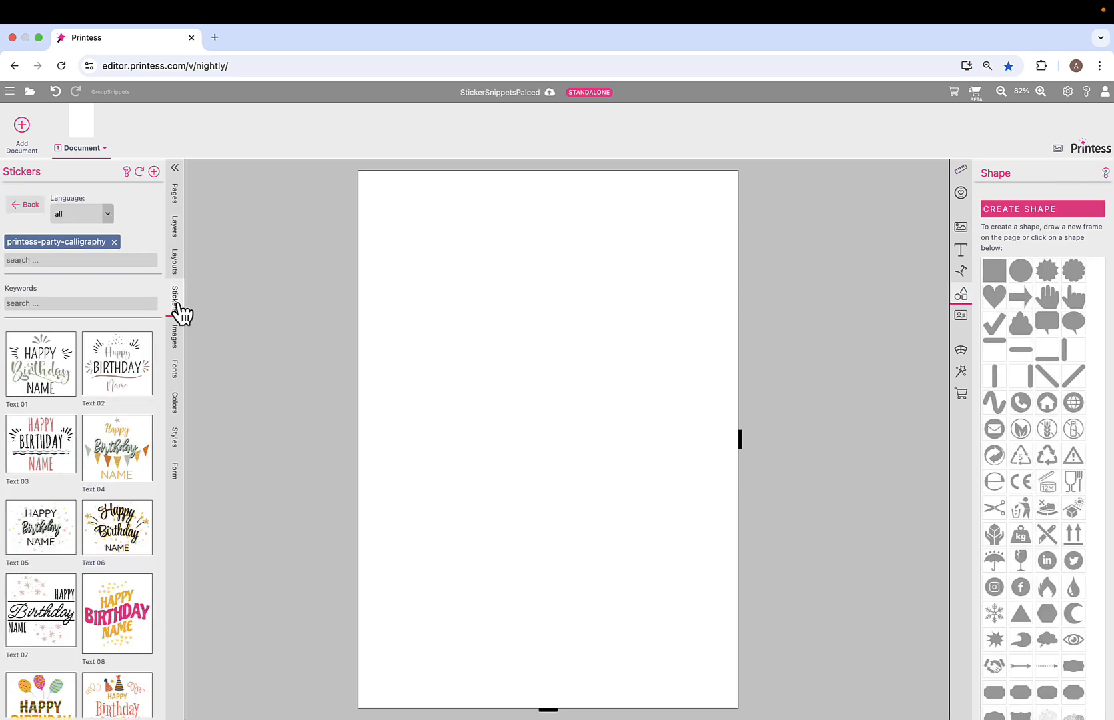
pyautogui.click(25, 206)
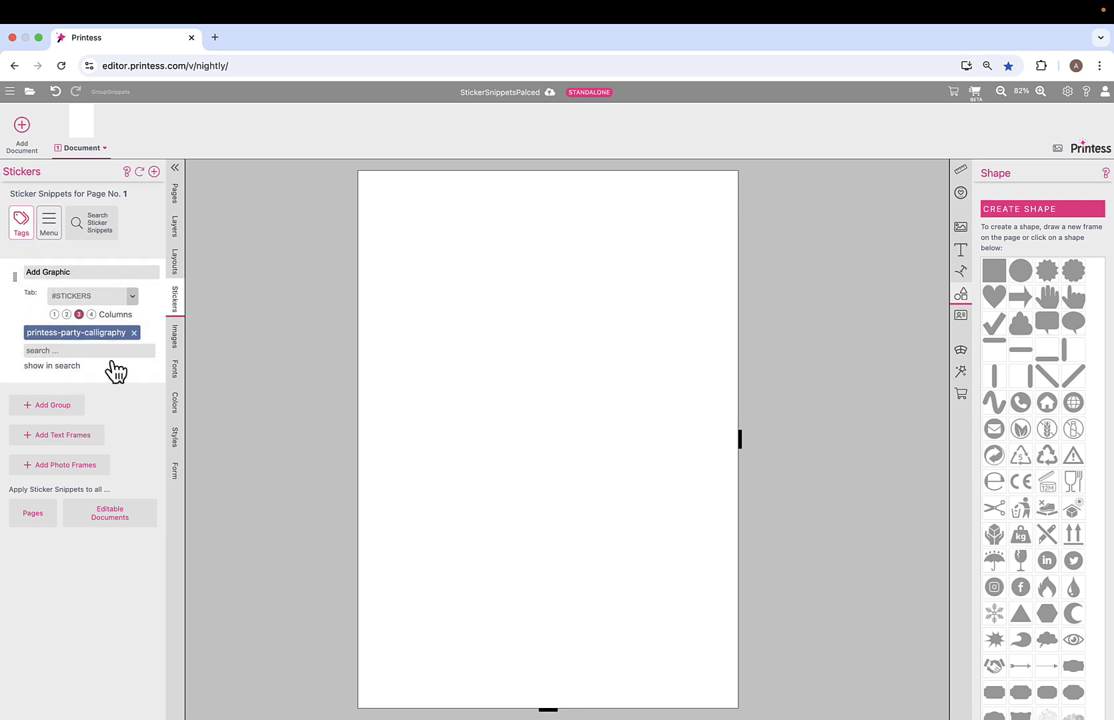
pyautogui.click(56, 407)
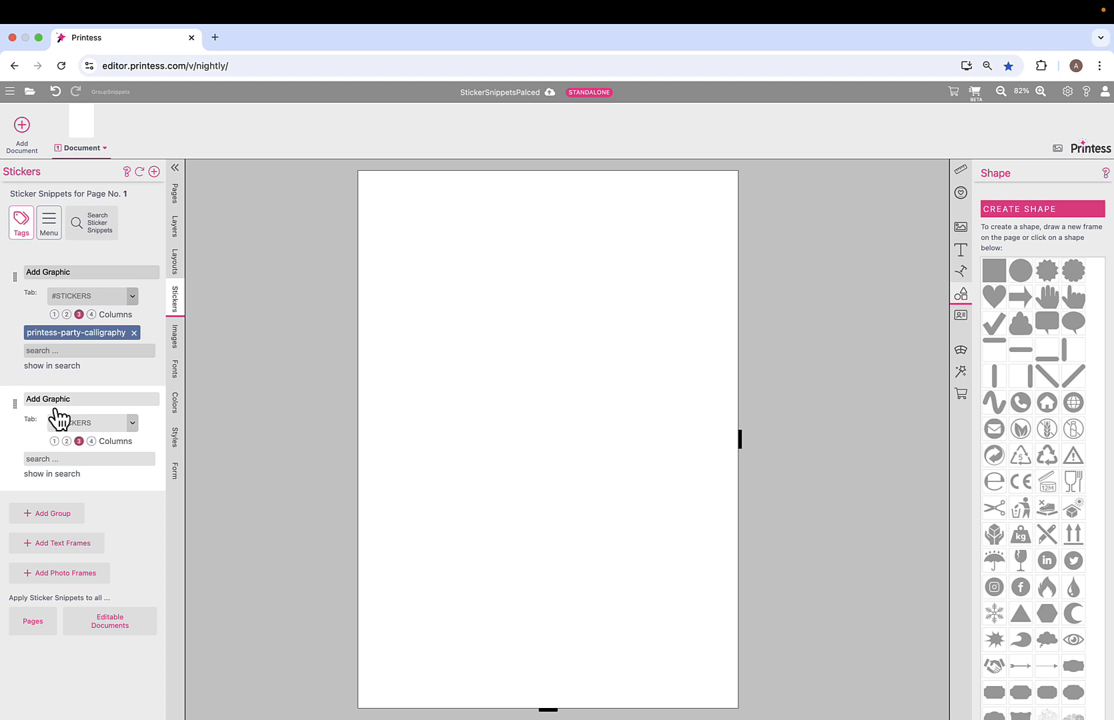
pyautogui.click(59, 457)
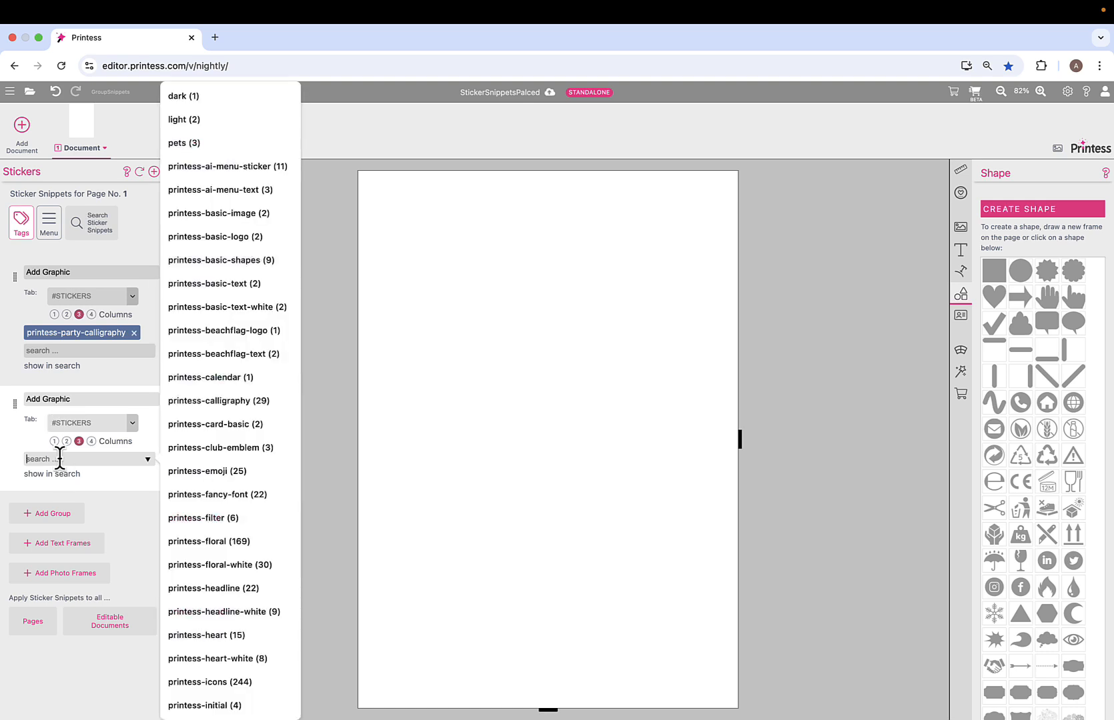
pyautogui.scroll(-2, 259, 463)
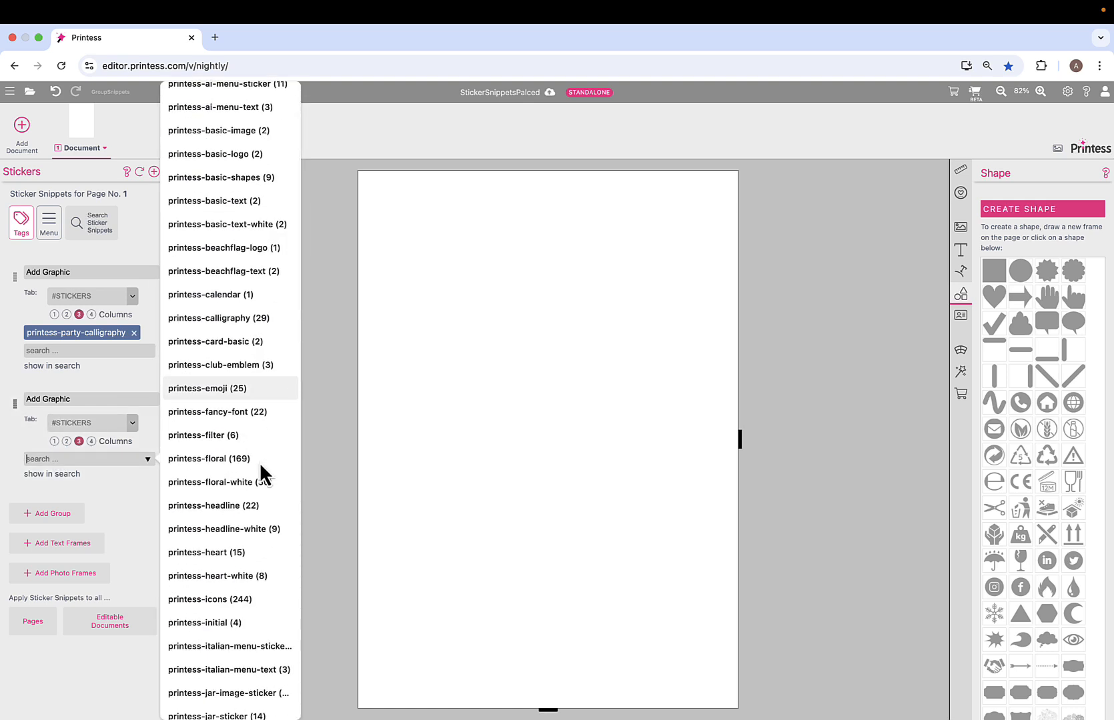
pyautogui.scroll(2, 260, 467)
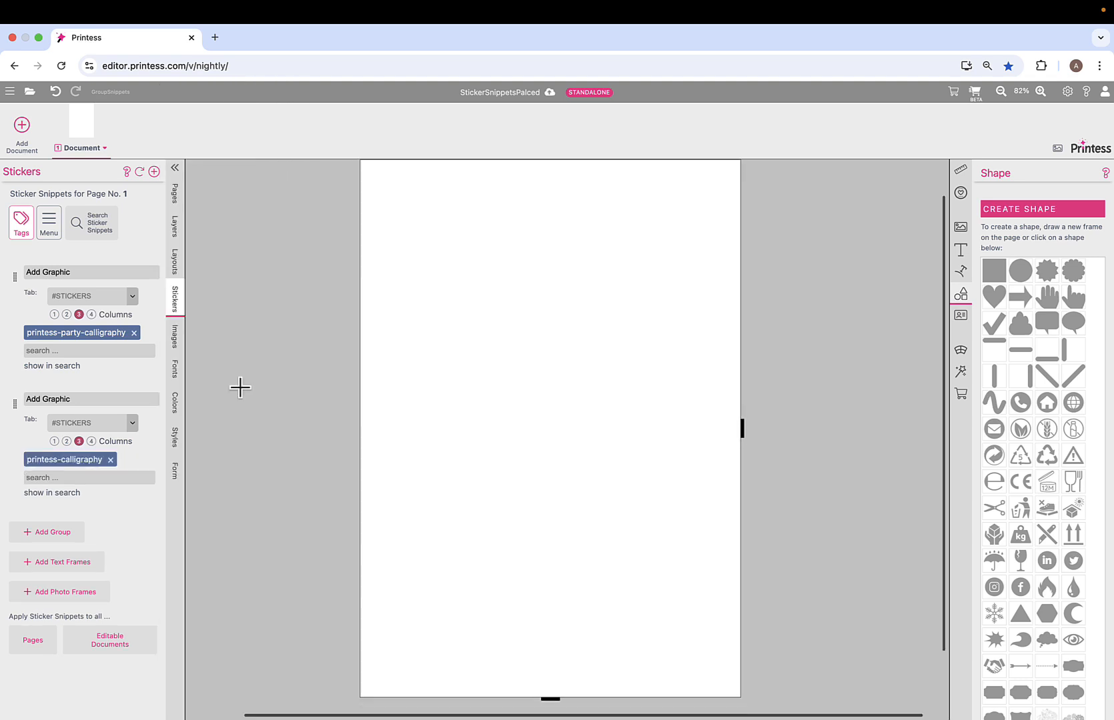
# Preview the stickers of the printess-calligraphy group and apply the sticker snippets to all pages
pyautogui.click(66, 493)
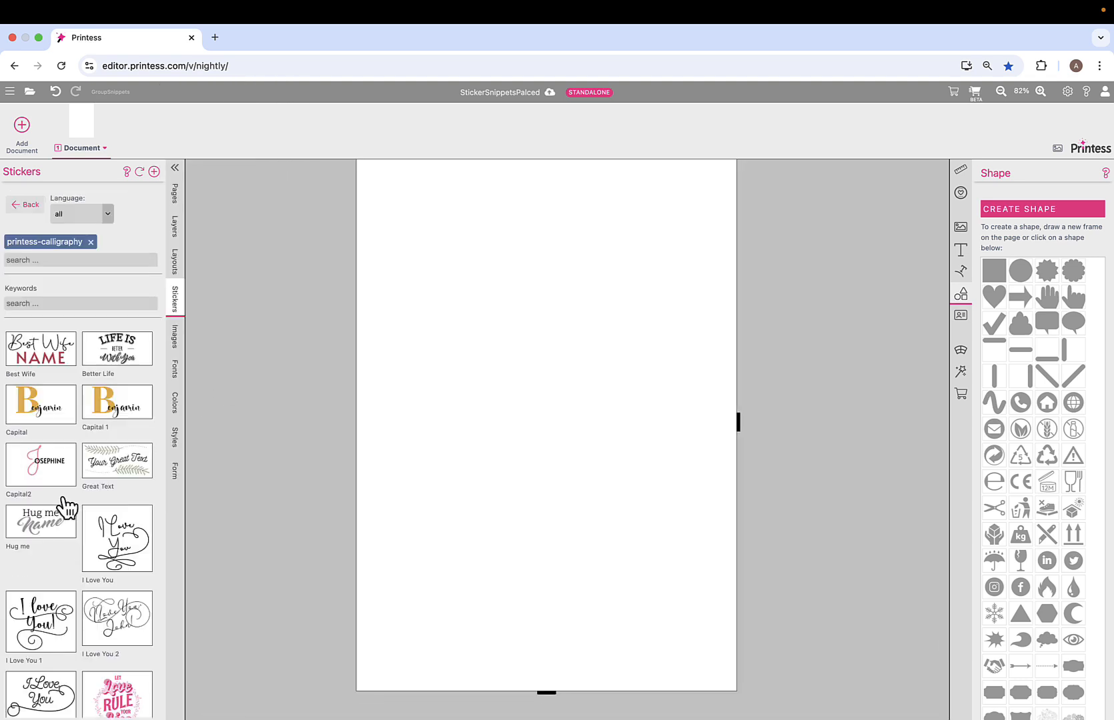
pyautogui.click(26, 205)
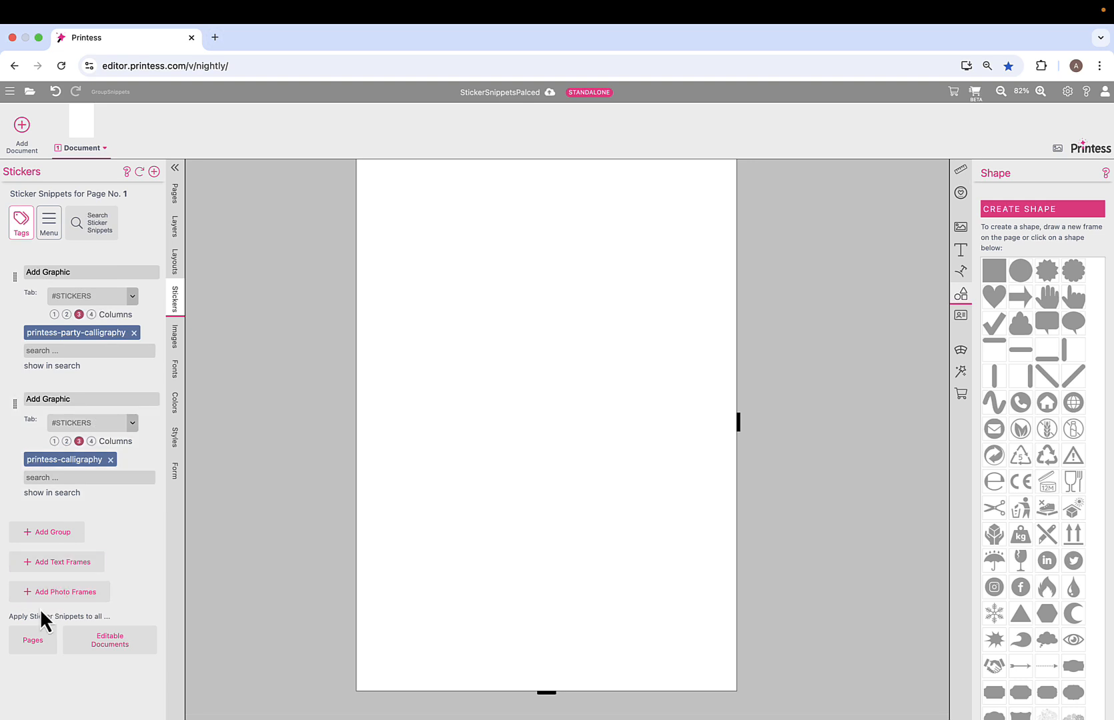
pyautogui.click(39, 647)
# Review the stickers from both groups in the buyer-side preview and return to the template editor
pyautogui.click(974, 95)
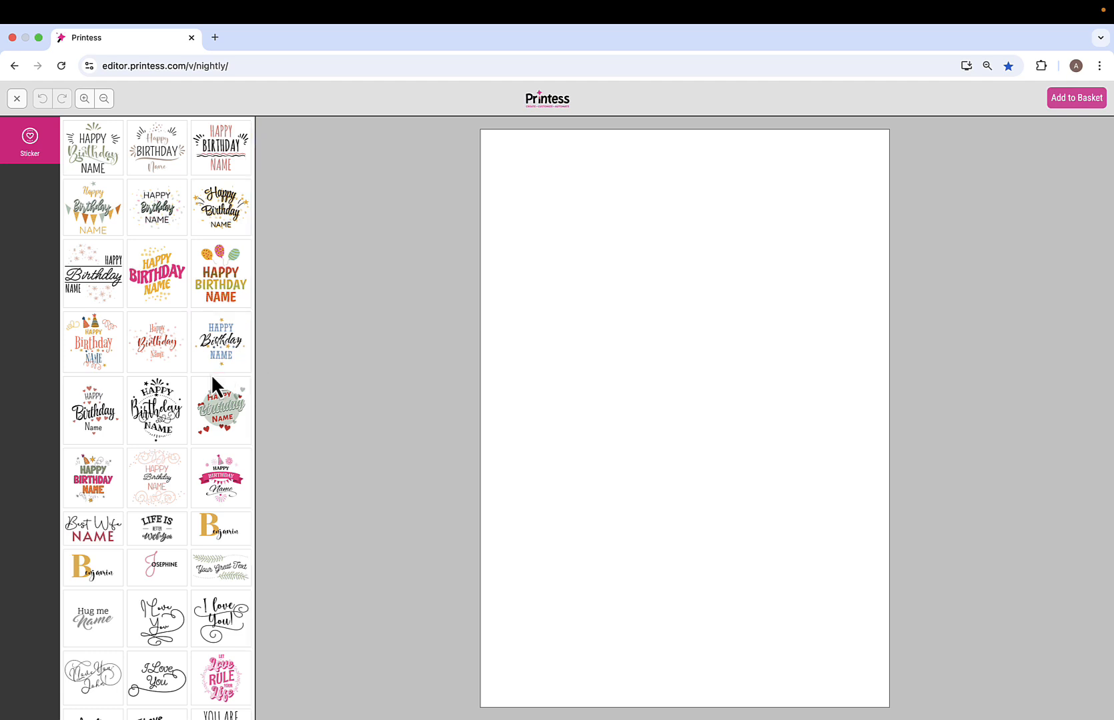
pyautogui.scroll(-5, 210, 373)
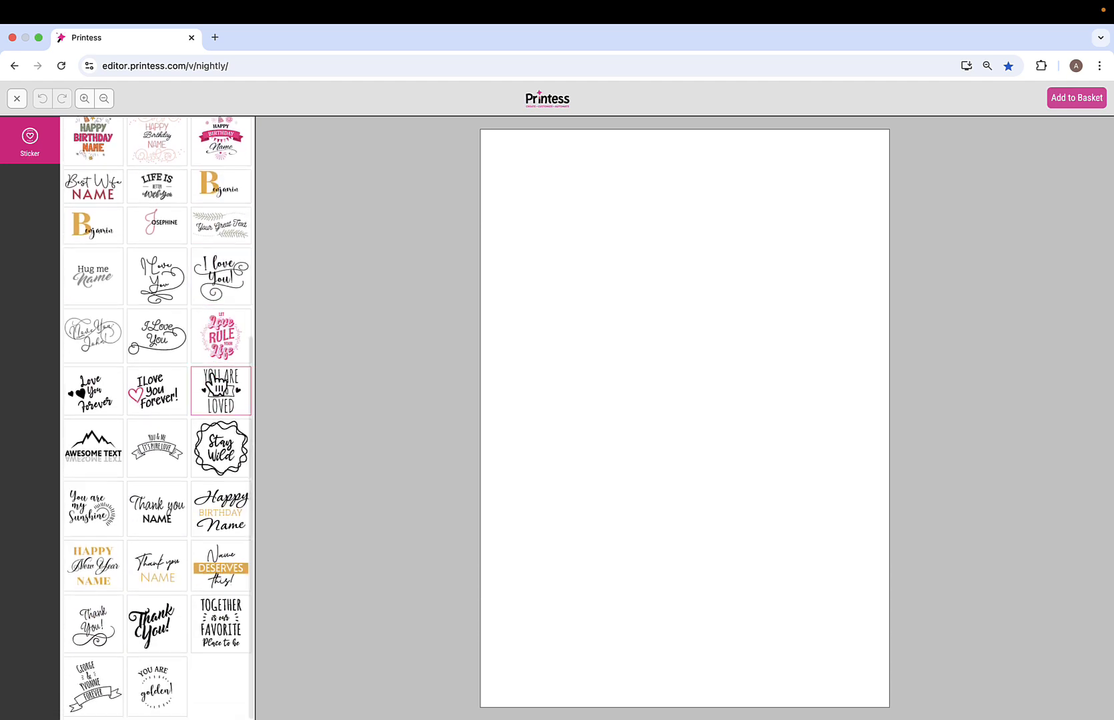
pyautogui.scroll(5, 211, 377)
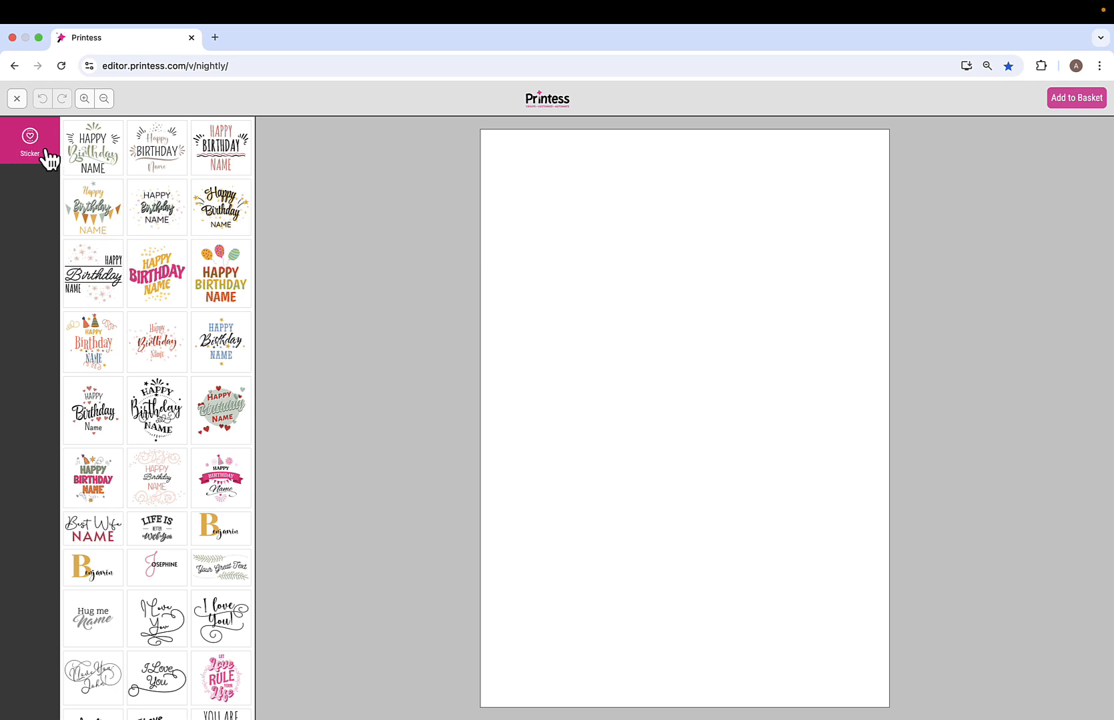
pyautogui.click(17, 99)
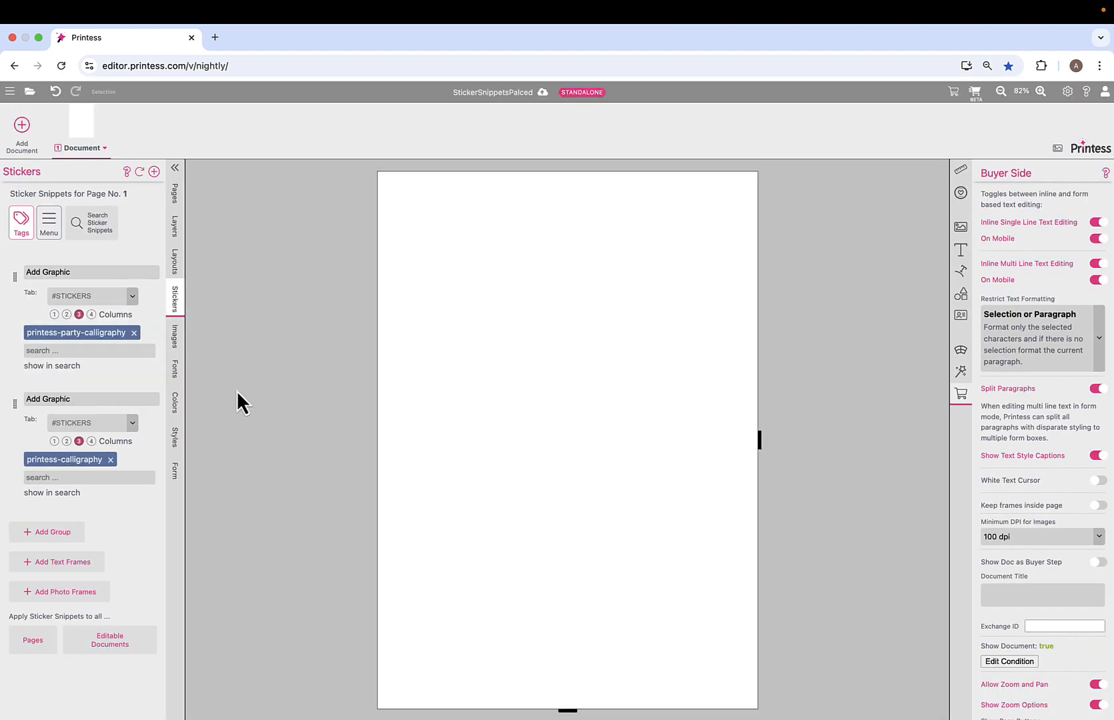
# Give the printess-party-calligraphy group a custom tab named "Party"
pyautogui.click(136, 304)
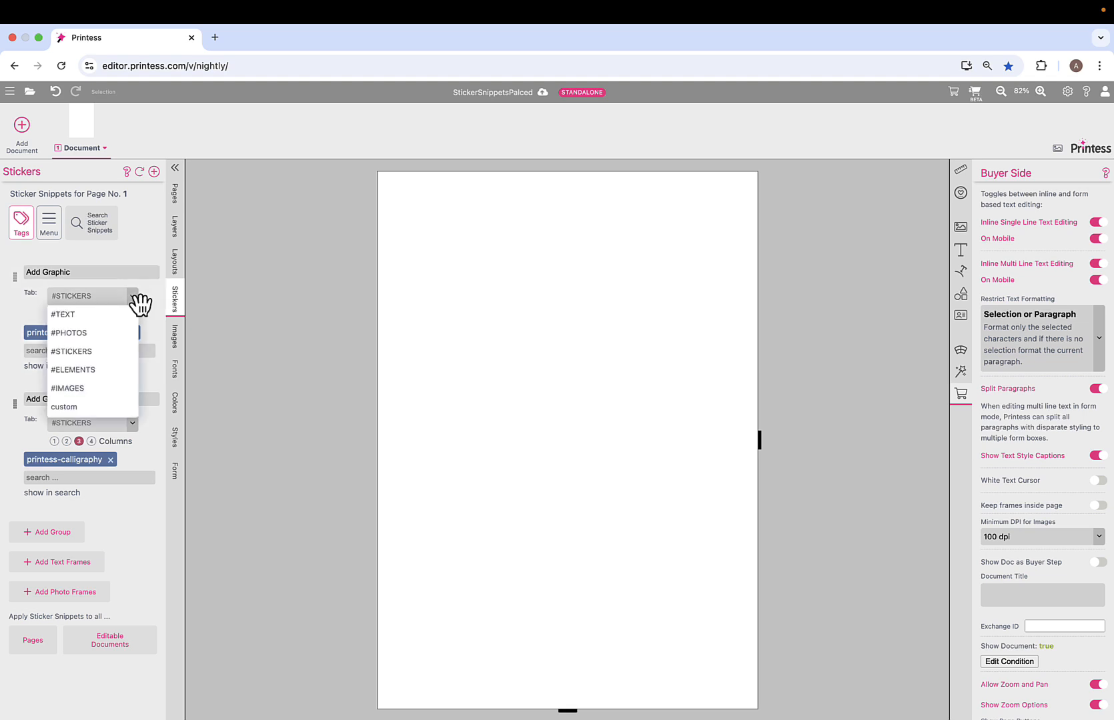
pyautogui.click(105, 408)
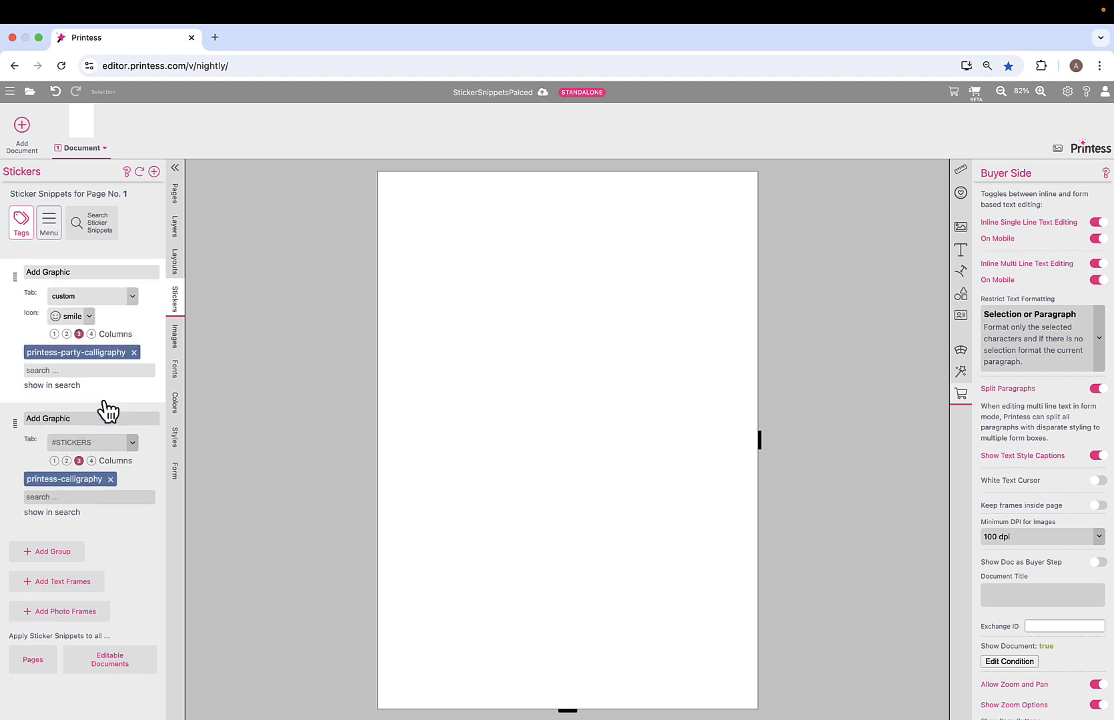
pyautogui.click(96, 294)
pyautogui.write('Party')
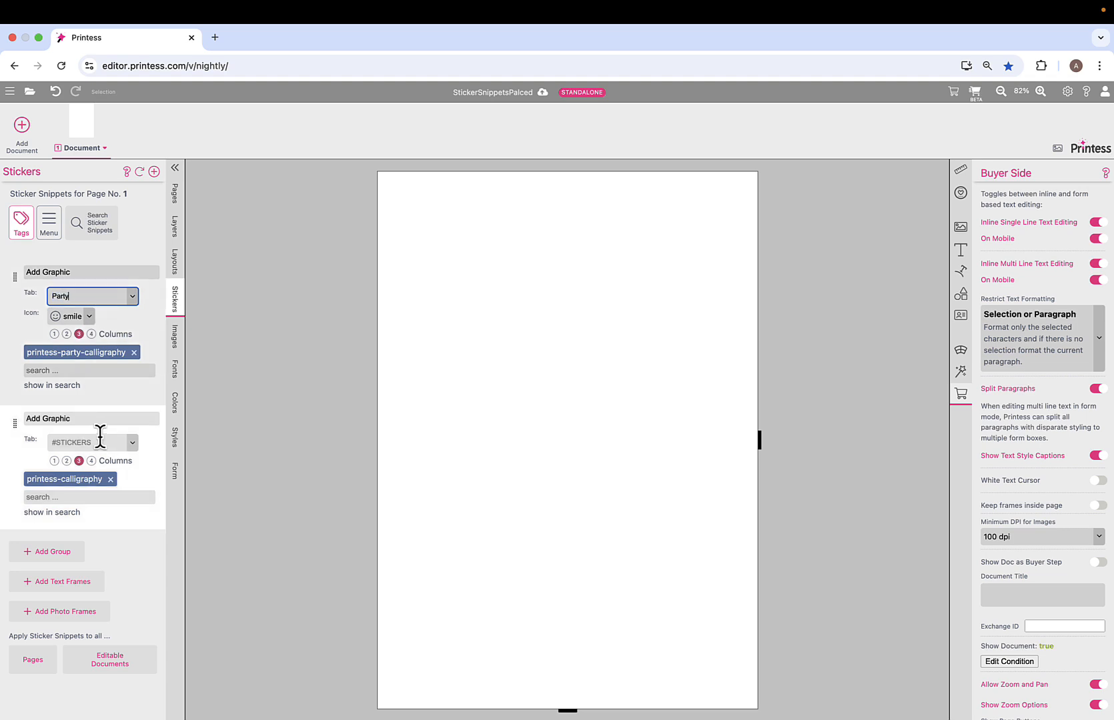
# Switch the printess-calligraphy group to a custom tab with the camera-solid icon
pyautogui.click(132, 445)
pyautogui.click(133, 444)
pyautogui.click(105, 557)
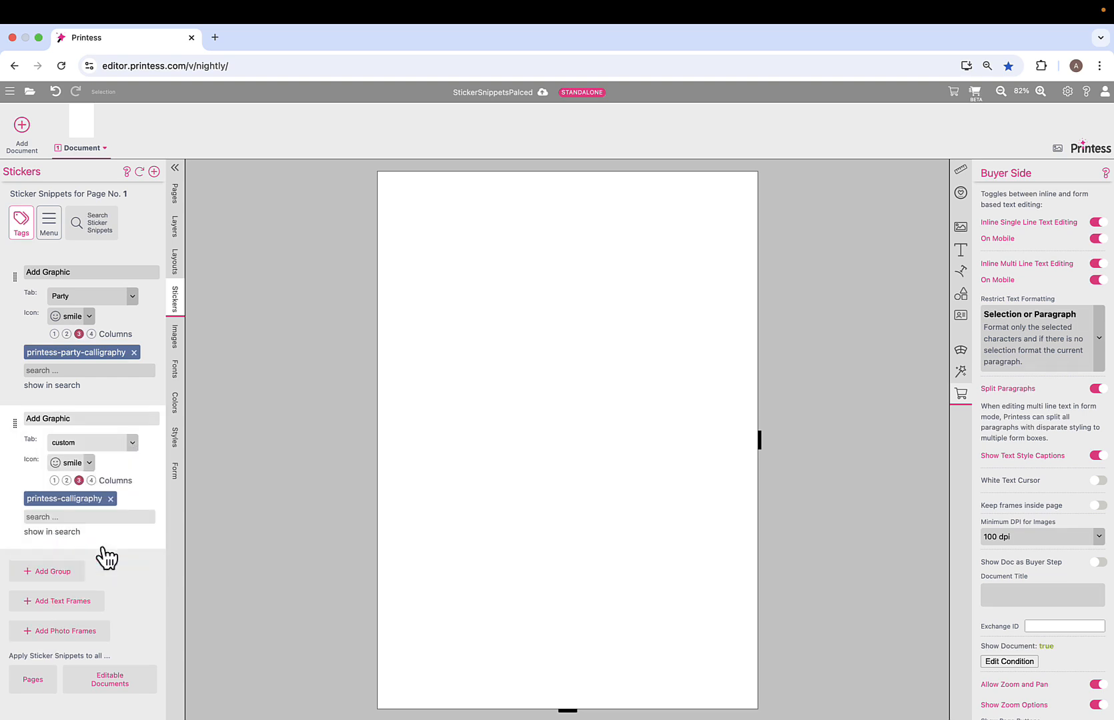
pyautogui.click(88, 464)
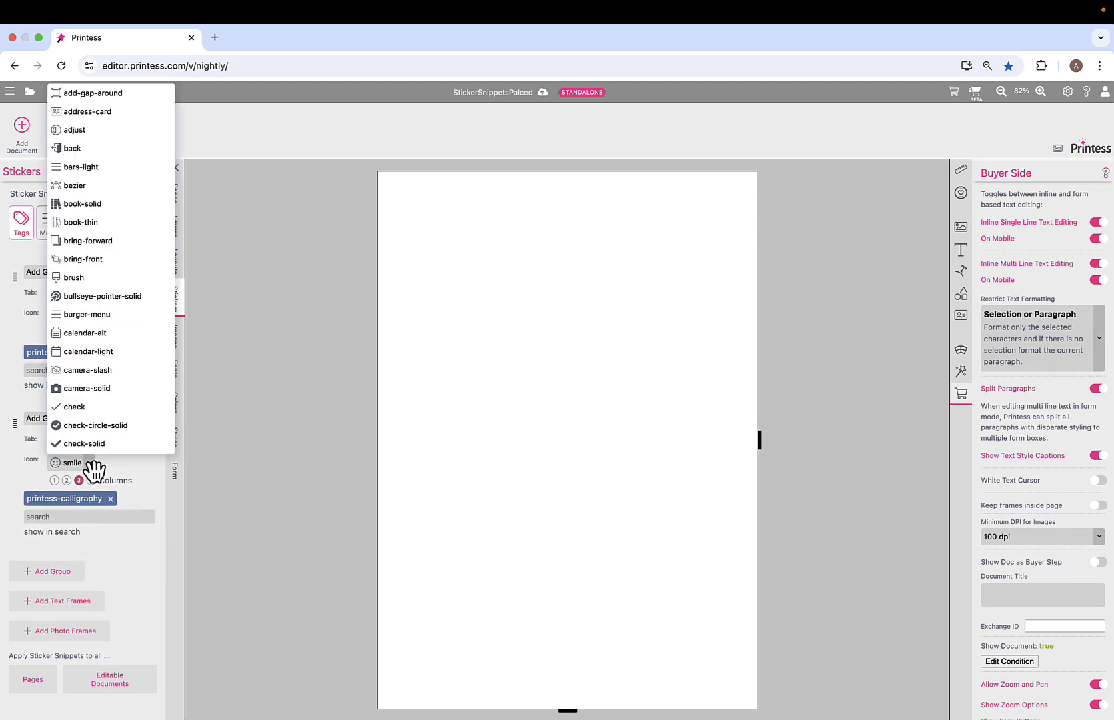
pyautogui.click(116, 389)
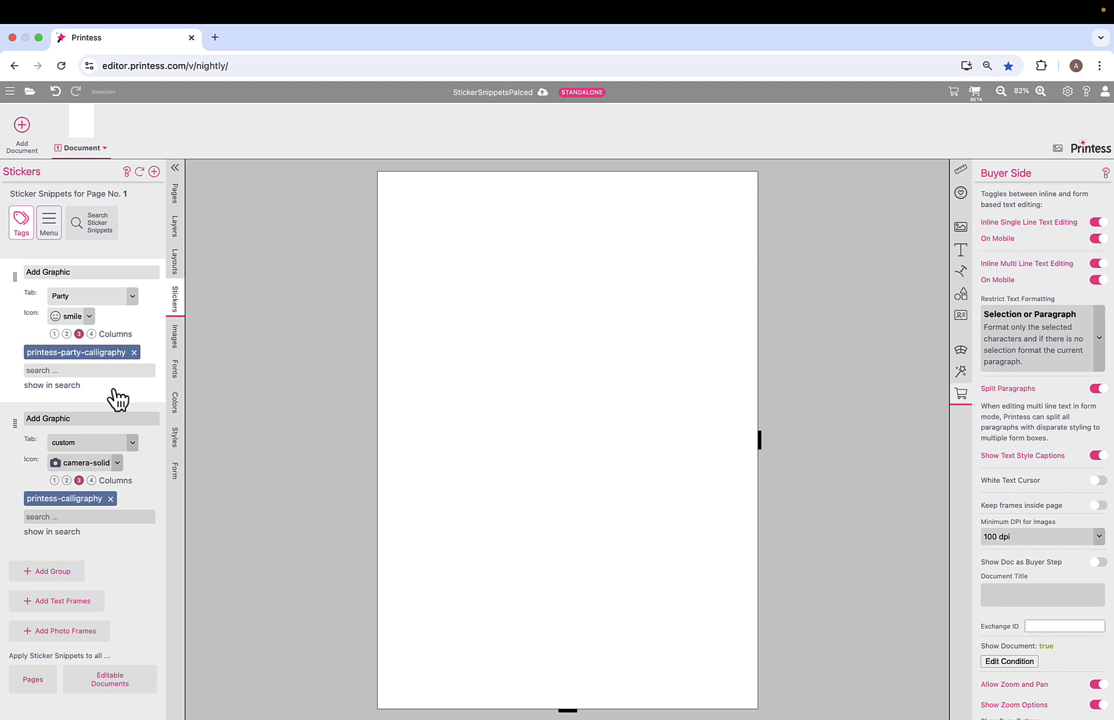
# Name the printess-calligraphy group's custom tab "Text"
pyautogui.click(84, 442)
pyautogui.press('BackSpace')
pyautogui.press('BackSpace')
pyautogui.press('BackSpace')
pyautogui.press('BackSpace')
pyautogui.press('BackSpace')
pyautogui.press('BackSpace')
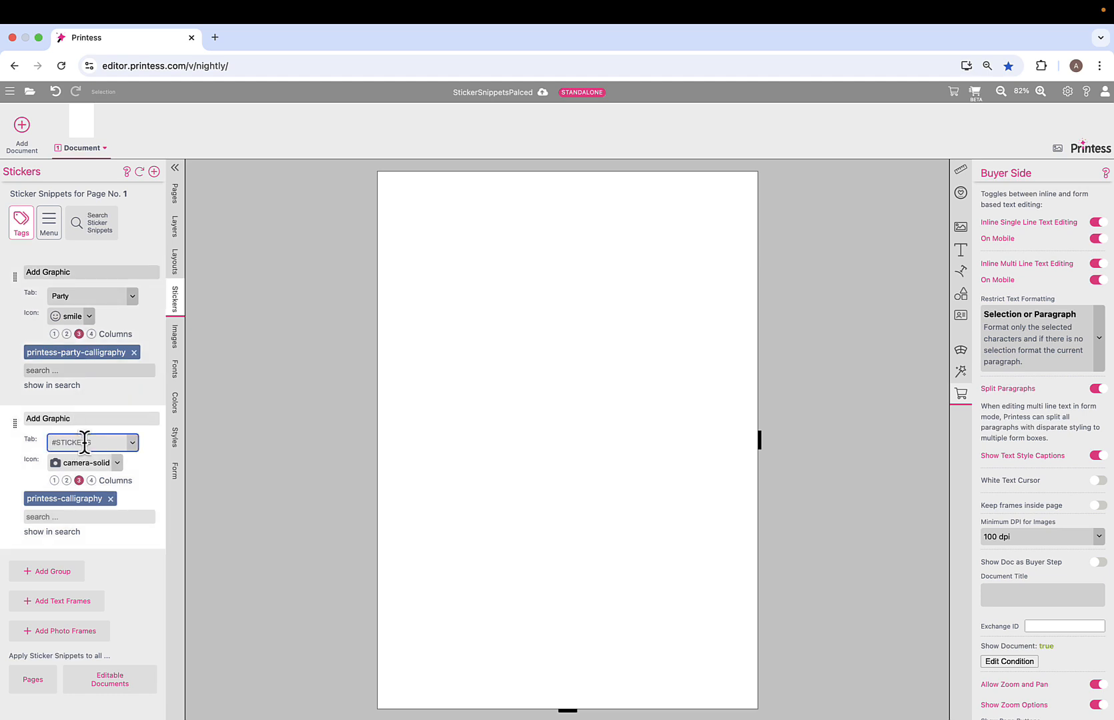
pyautogui.write('Text')
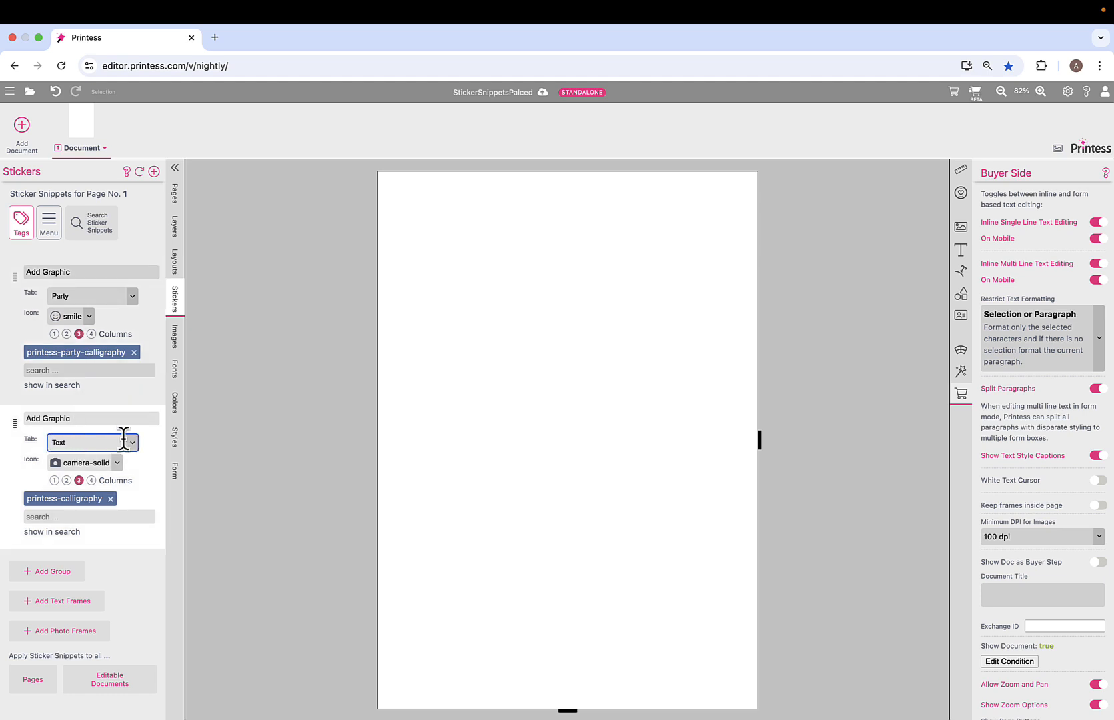
# Review the stickers in the custom Party and Text tabs in the buyer-side preview and return to the template editor
pyautogui.click(264, 444)
pyautogui.hscroll(1, 693, 220)
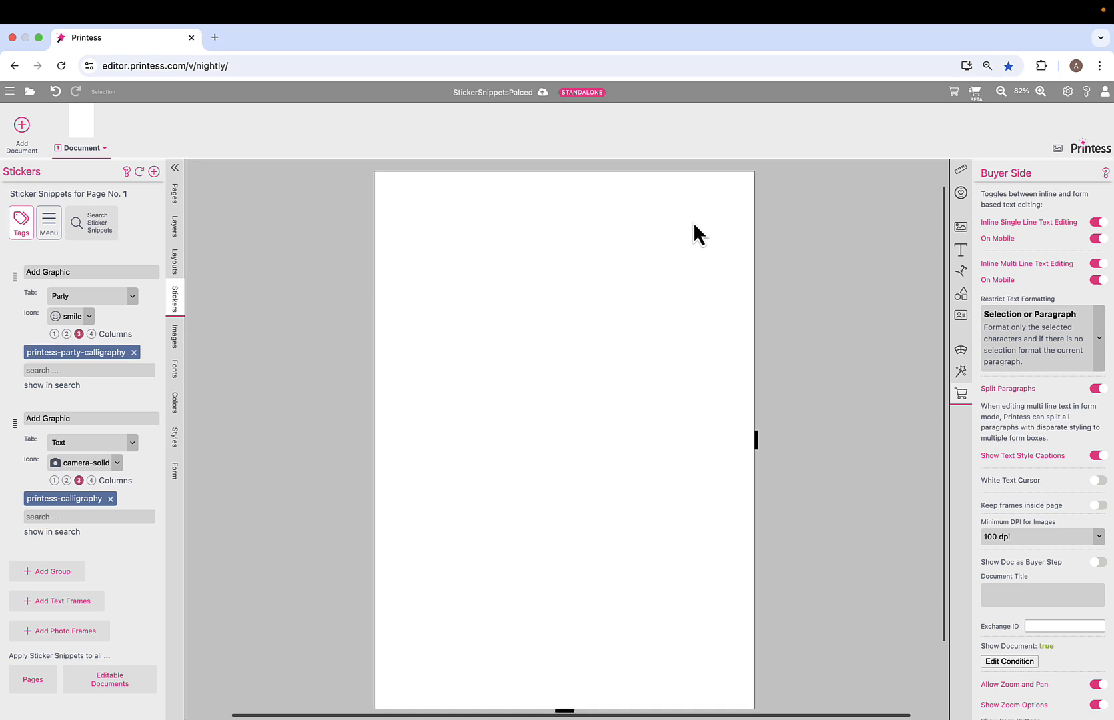
pyautogui.click(978, 96)
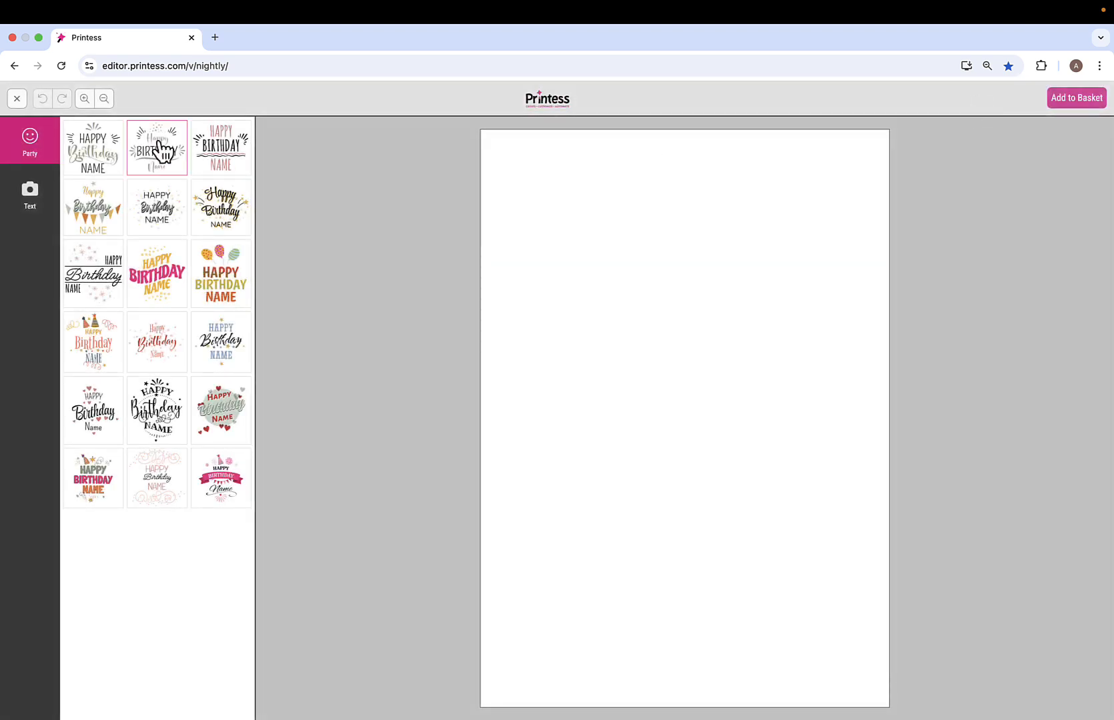
pyautogui.click(31, 208)
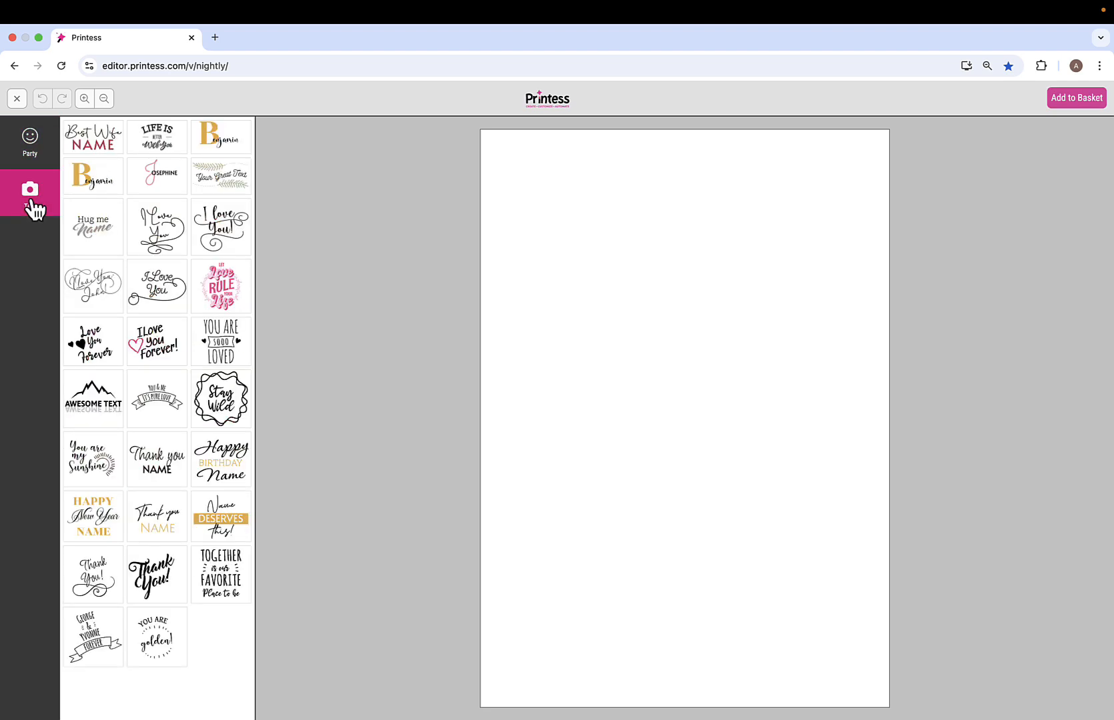
pyautogui.click(36, 155)
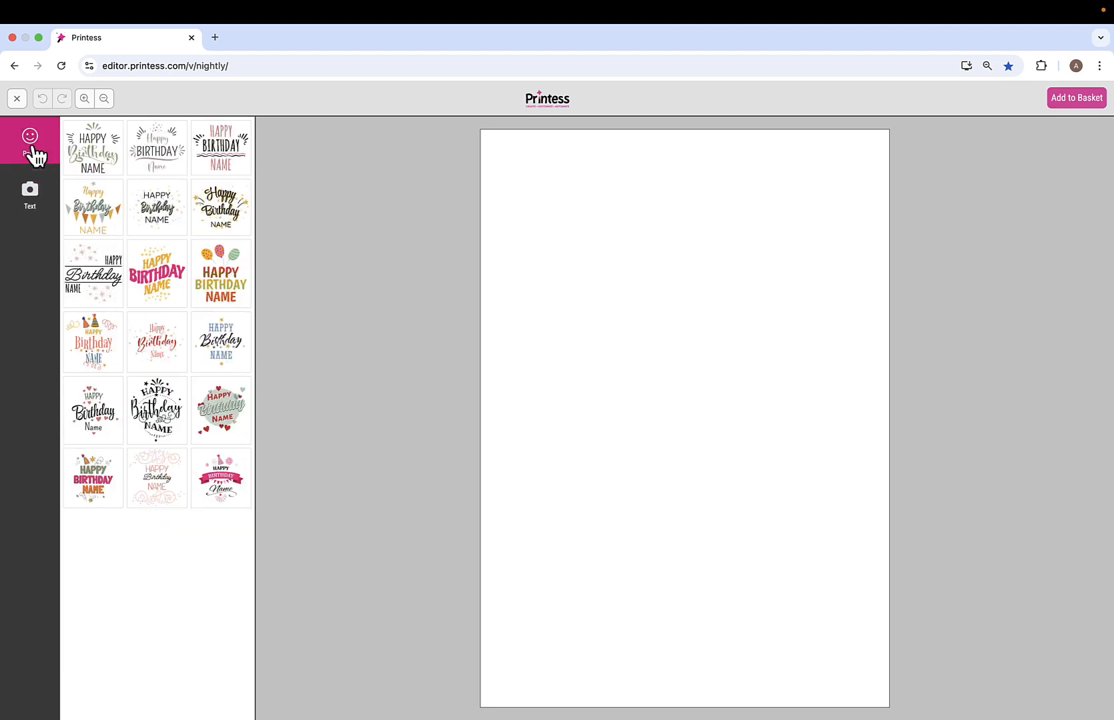
pyautogui.click(35, 200)
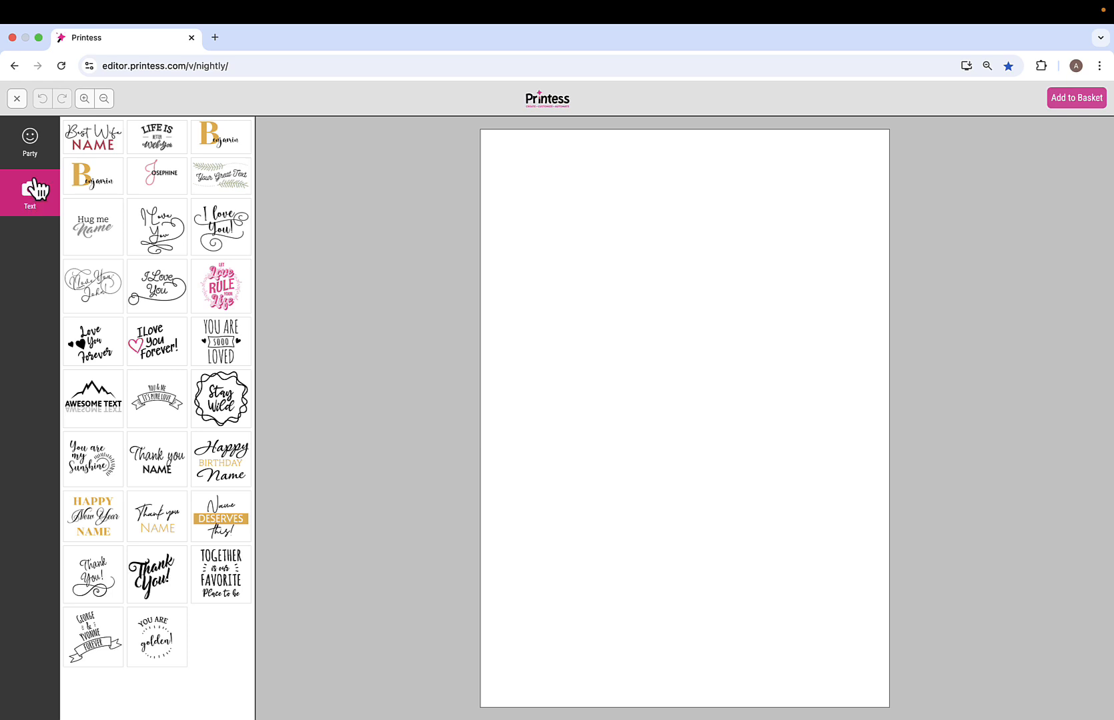
pyautogui.click(16, 98)
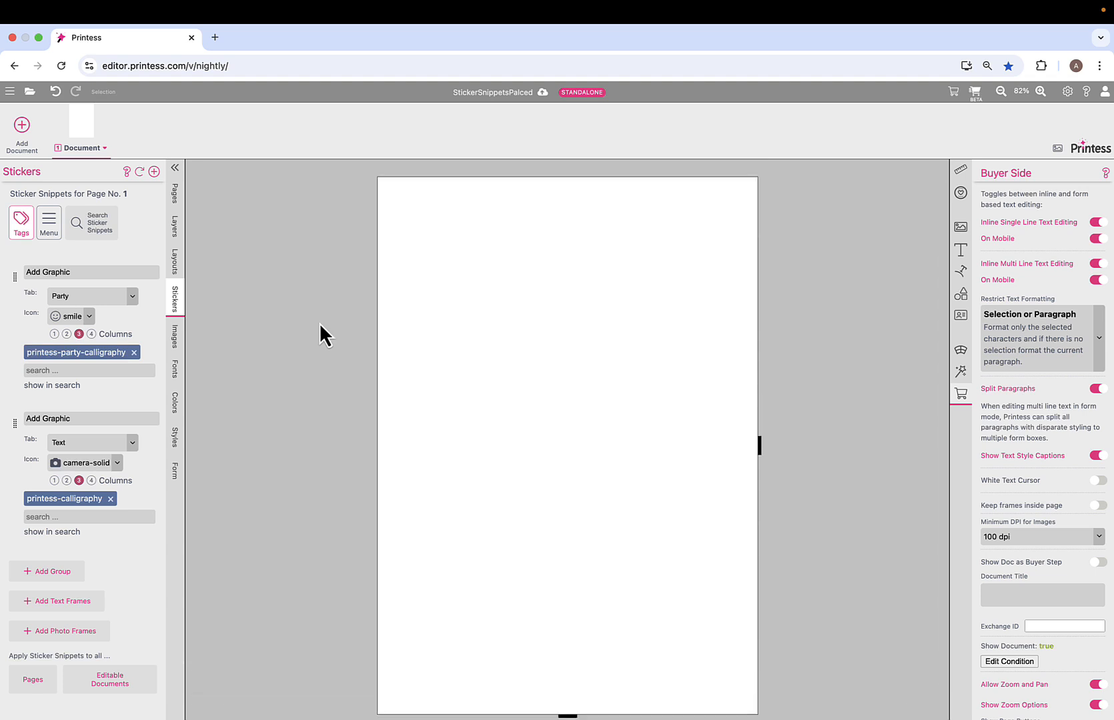
# Add the predefined text frames and photo frames sticker groups below the calligraphy group
pyautogui.click(78, 603)
pyautogui.scroll(-3, 83, 604)
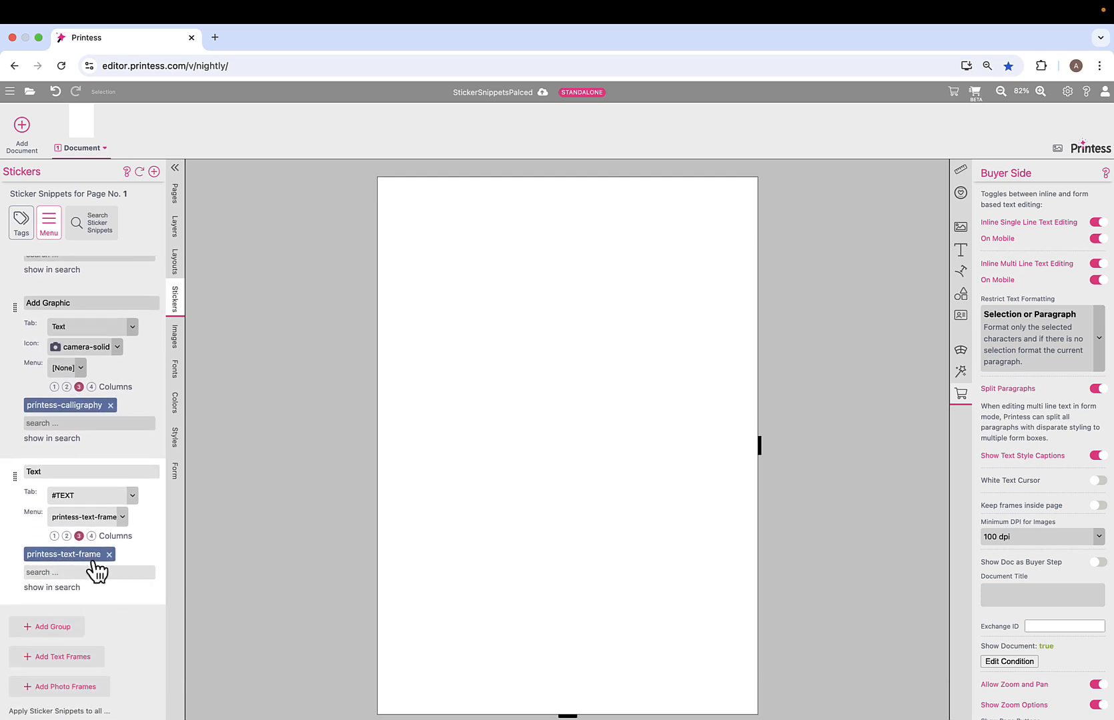
pyautogui.click(63, 588)
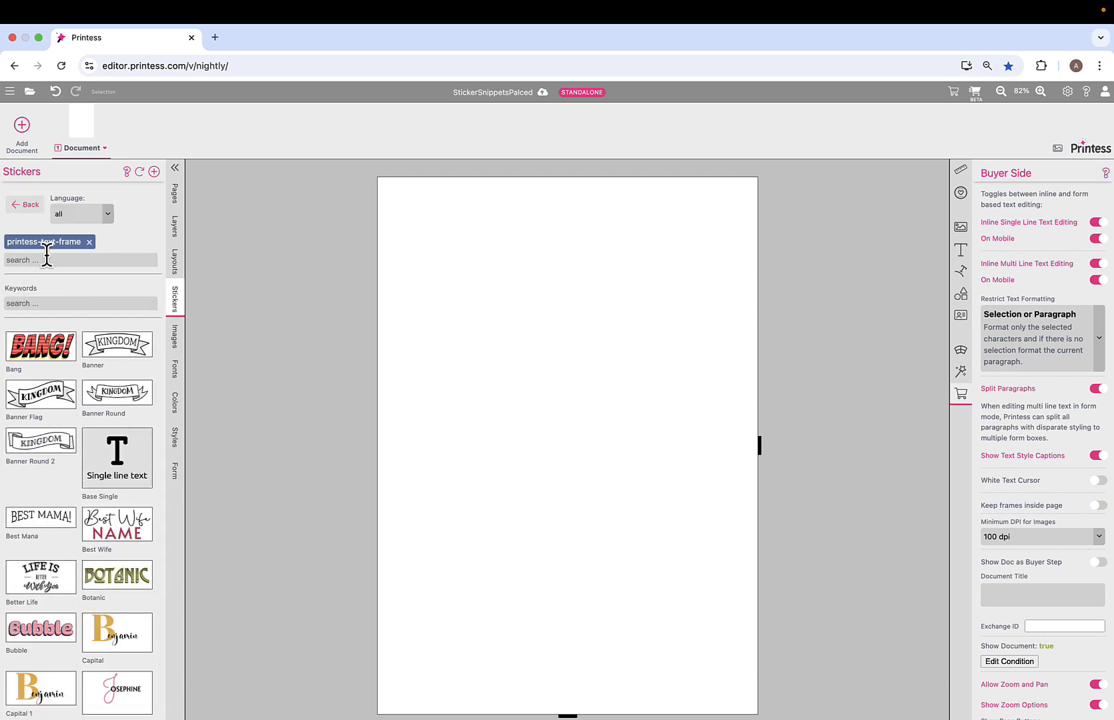
pyautogui.click(30, 206)
pyautogui.scroll(-3, 104, 531)
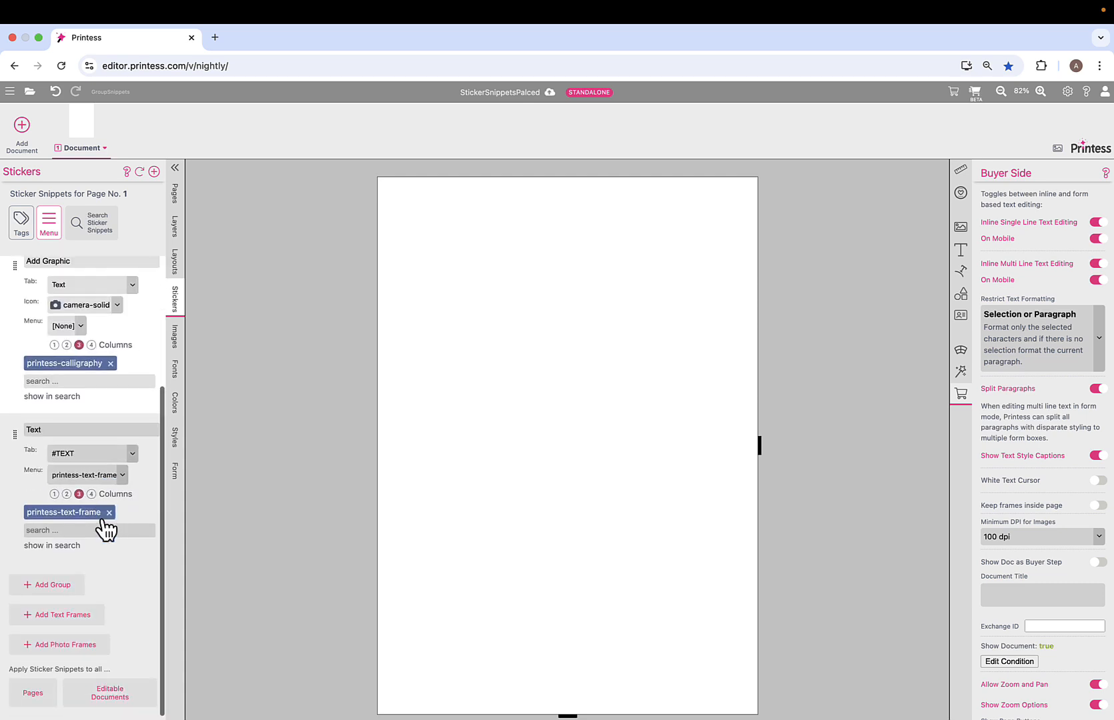
pyautogui.click(75, 645)
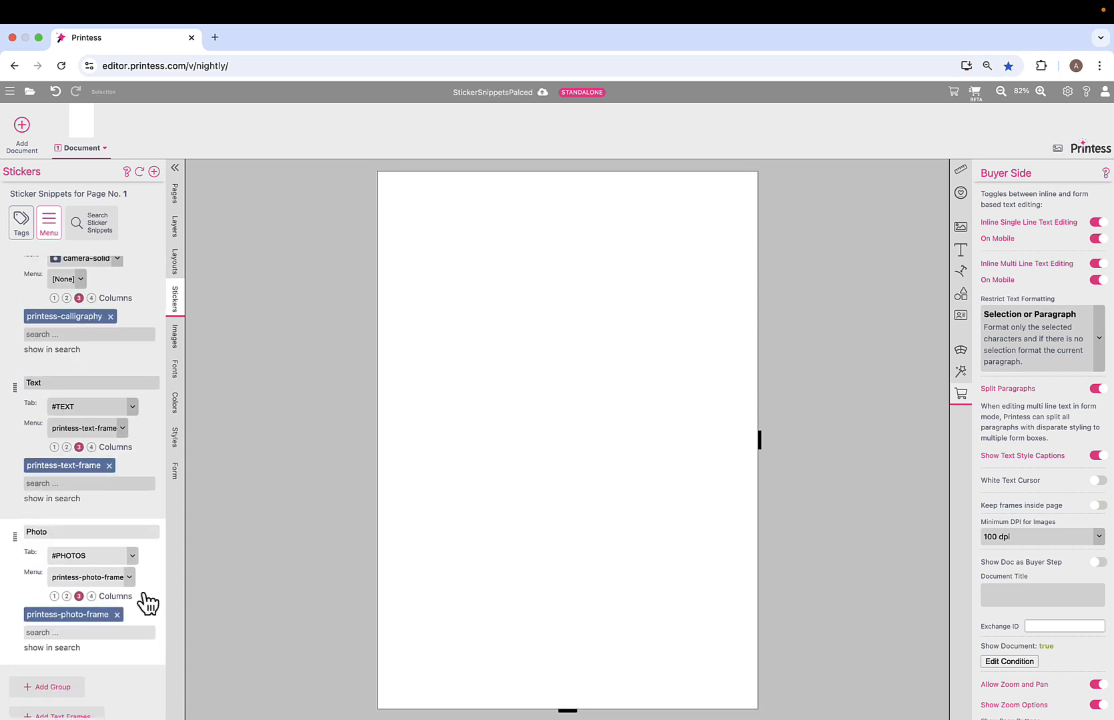
# Save the buyer view appearance as Creative Photo Product with advanced frame styling for #TEXT and #PHOTOS
pyautogui.click(1067, 92)
pyautogui.click(974, 261)
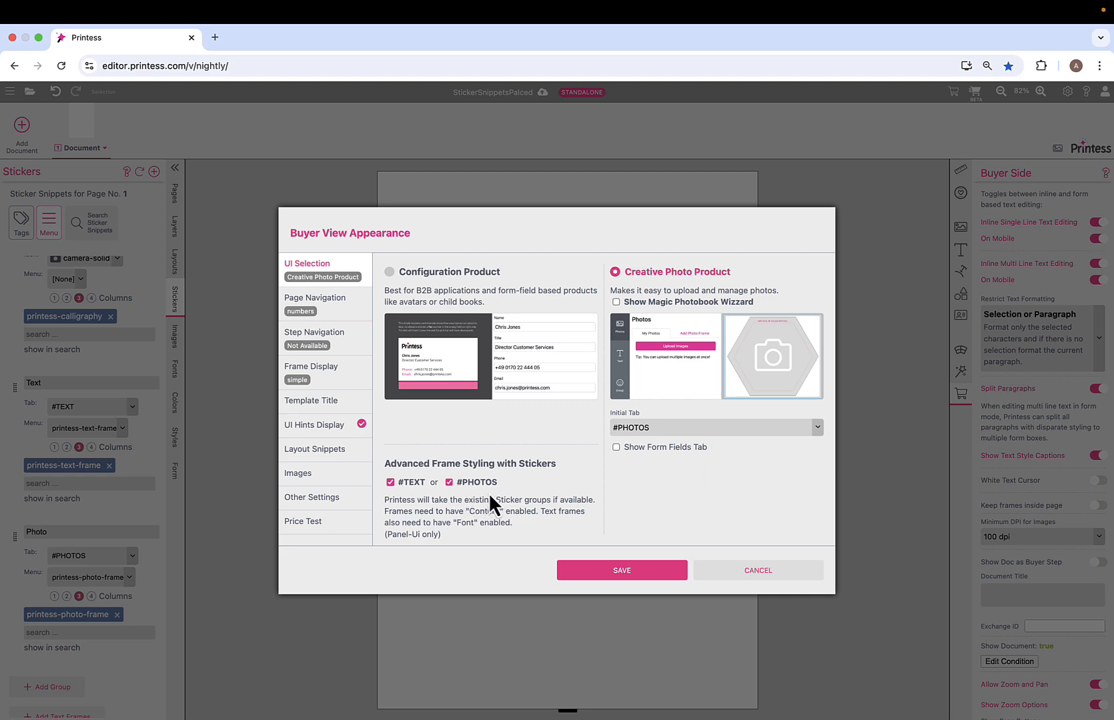
pyautogui.click(641, 575)
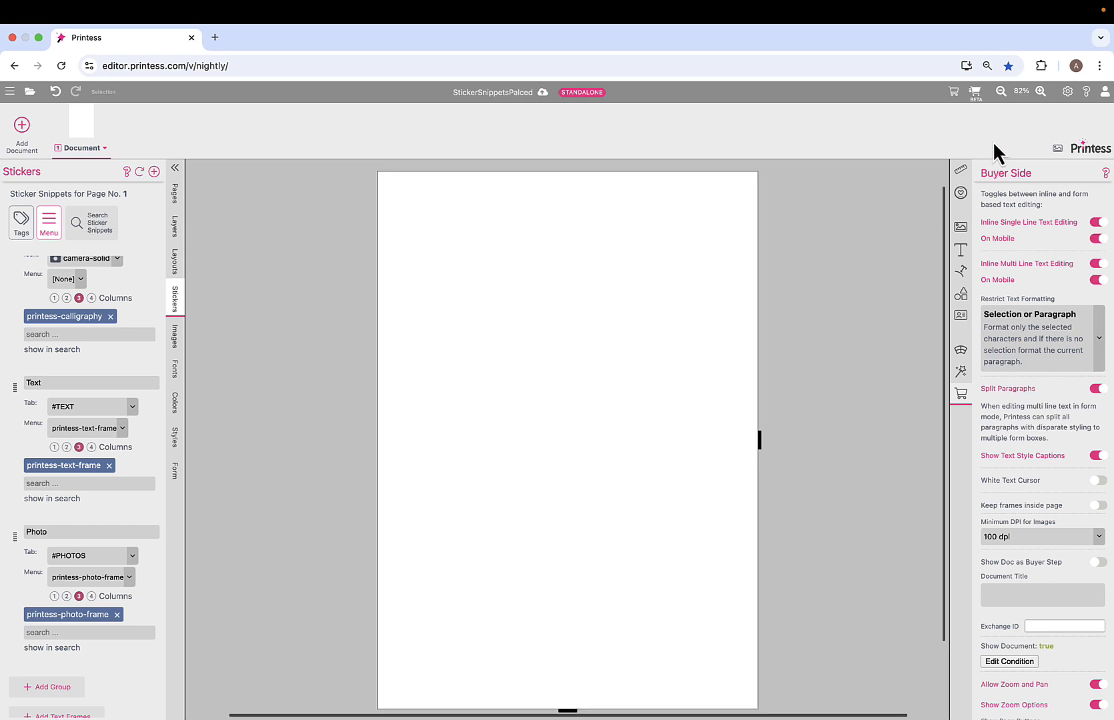
# Examine the Party and Text tabs and the Round, Square, Heart and With Text photo frames in the buyer-side preview
pyautogui.click(976, 93)
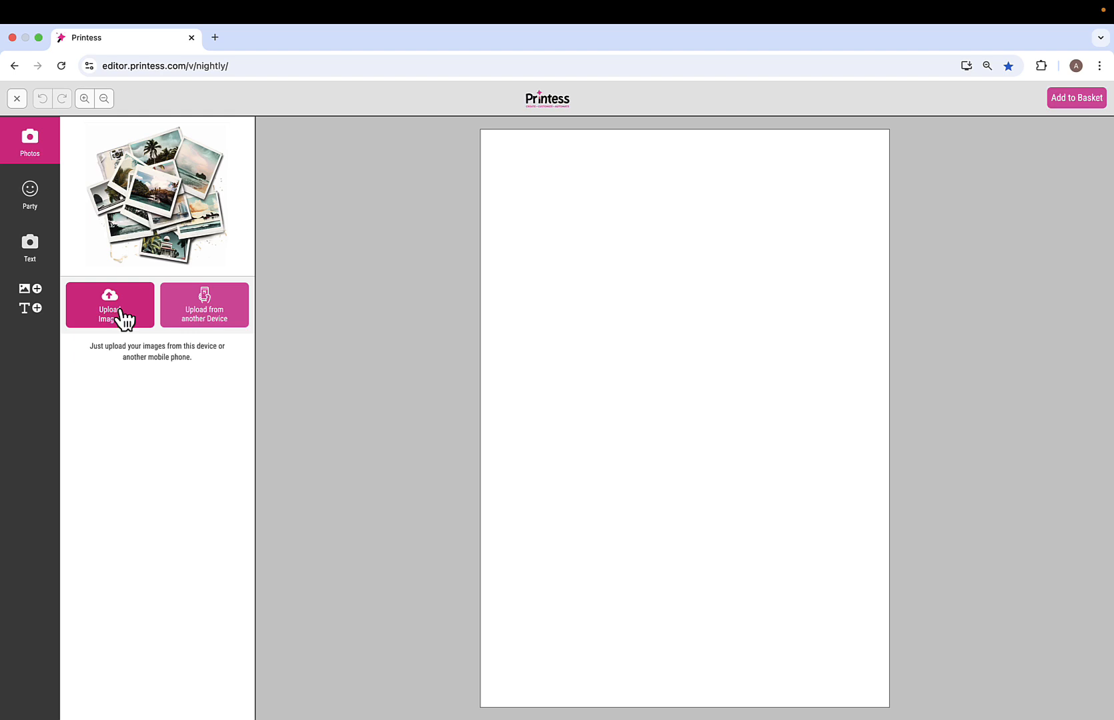
pyautogui.click(31, 200)
pyautogui.click(33, 248)
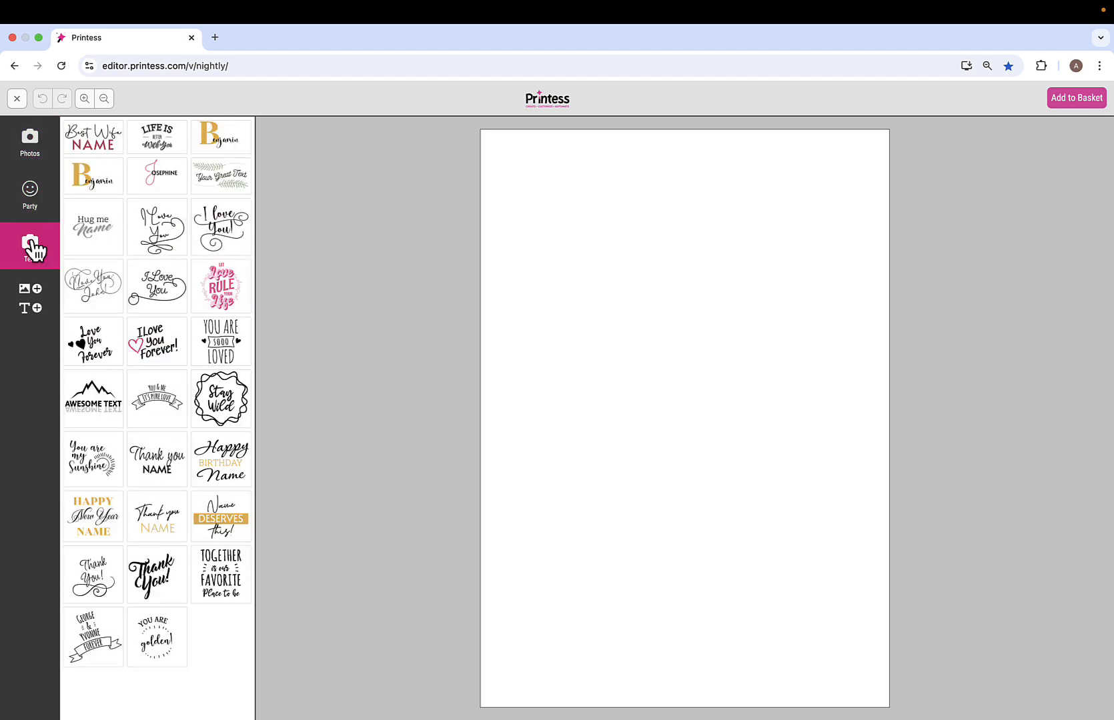
pyautogui.click(28, 299)
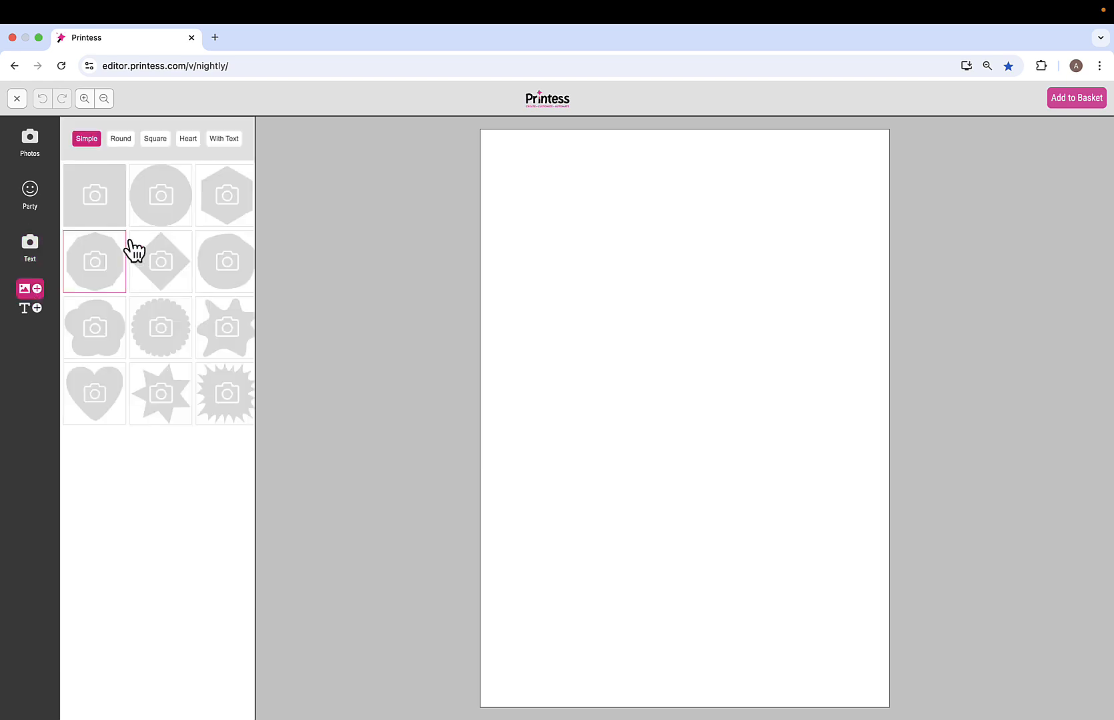
pyautogui.click(127, 143)
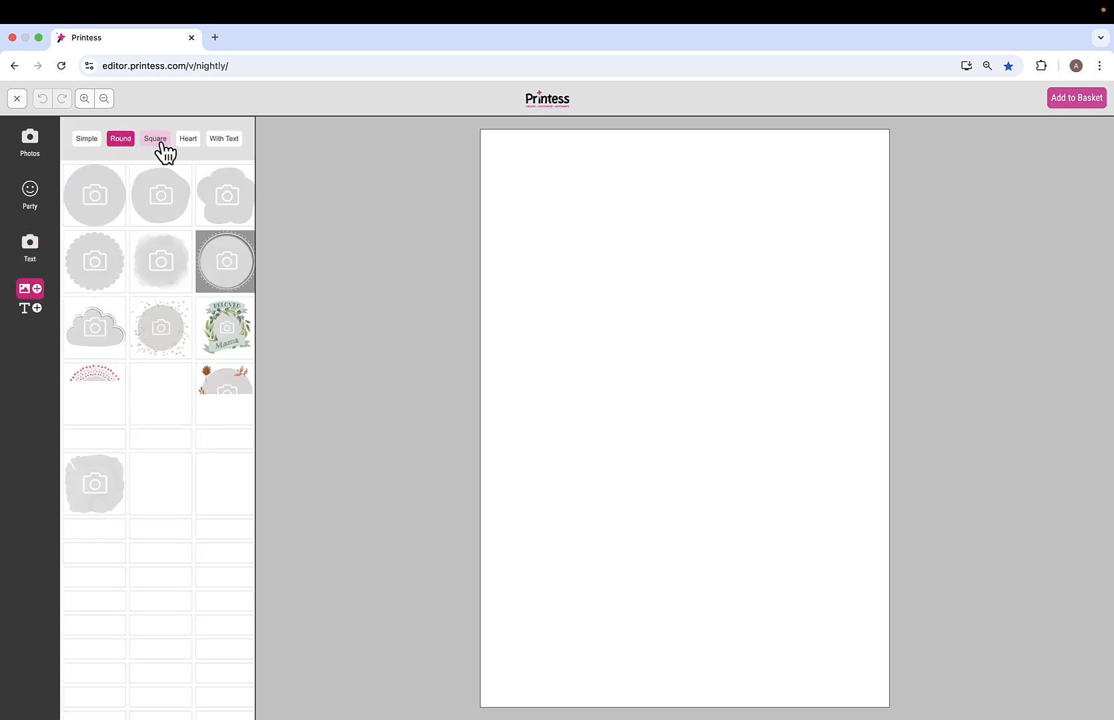
pyautogui.click(160, 144)
pyautogui.click(186, 143)
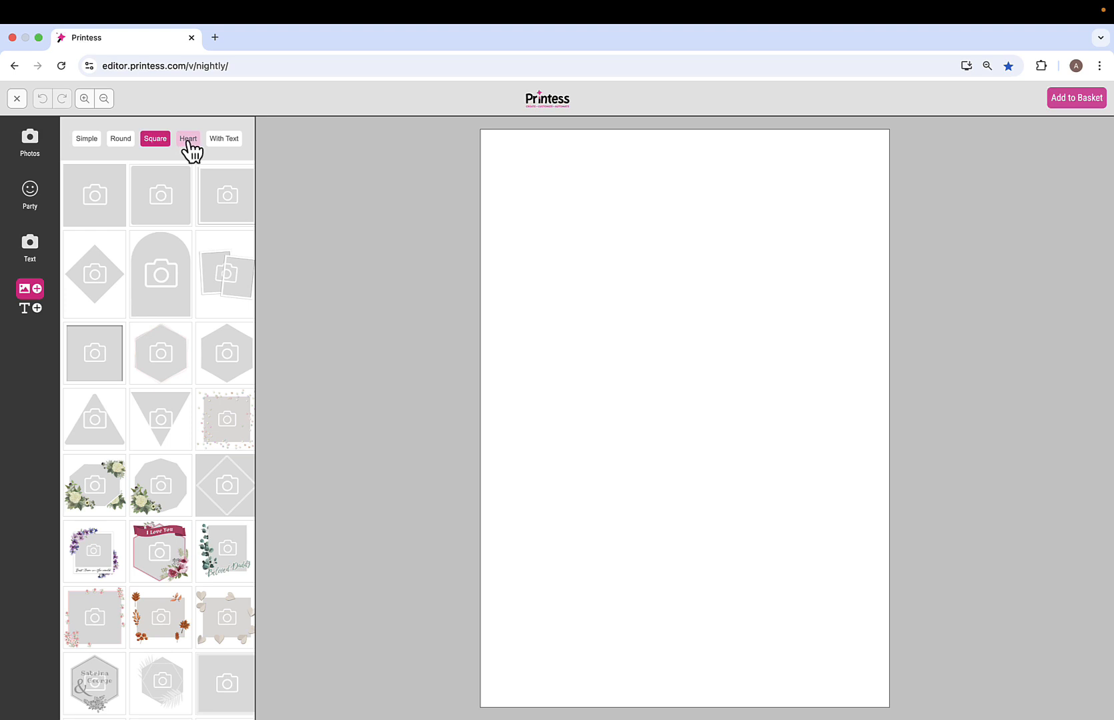
pyautogui.click(233, 146)
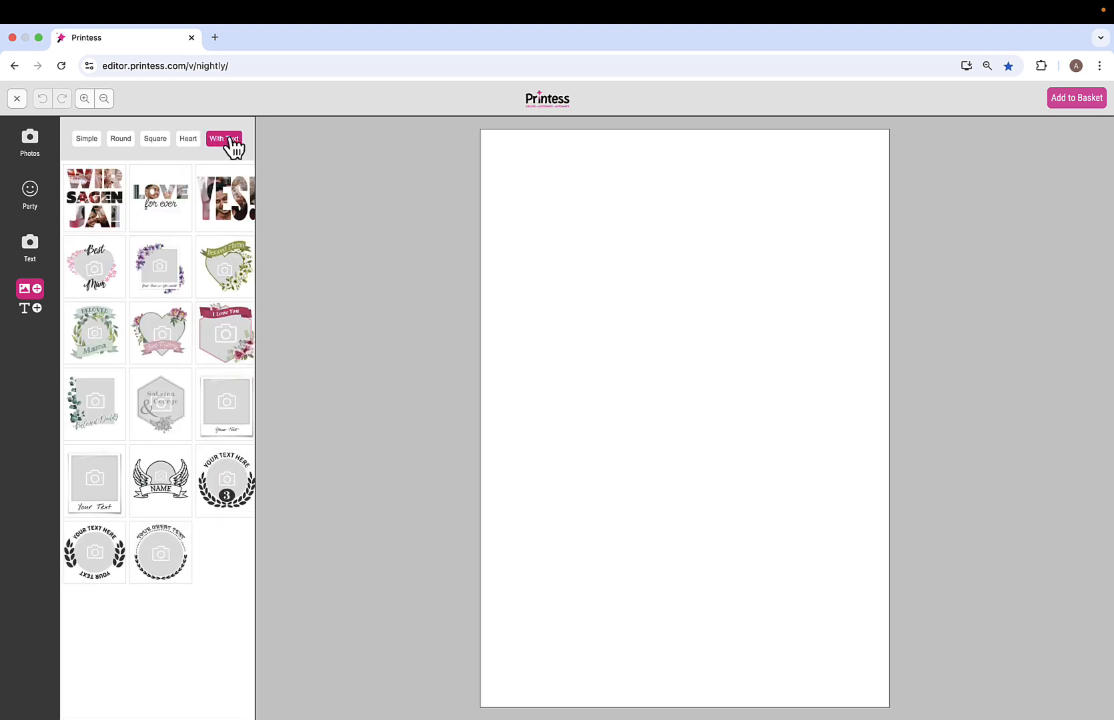
# Test the basic text frames as a buyer by adding a single-line text and placing a multi-line text below it
pyautogui.click(29, 308)
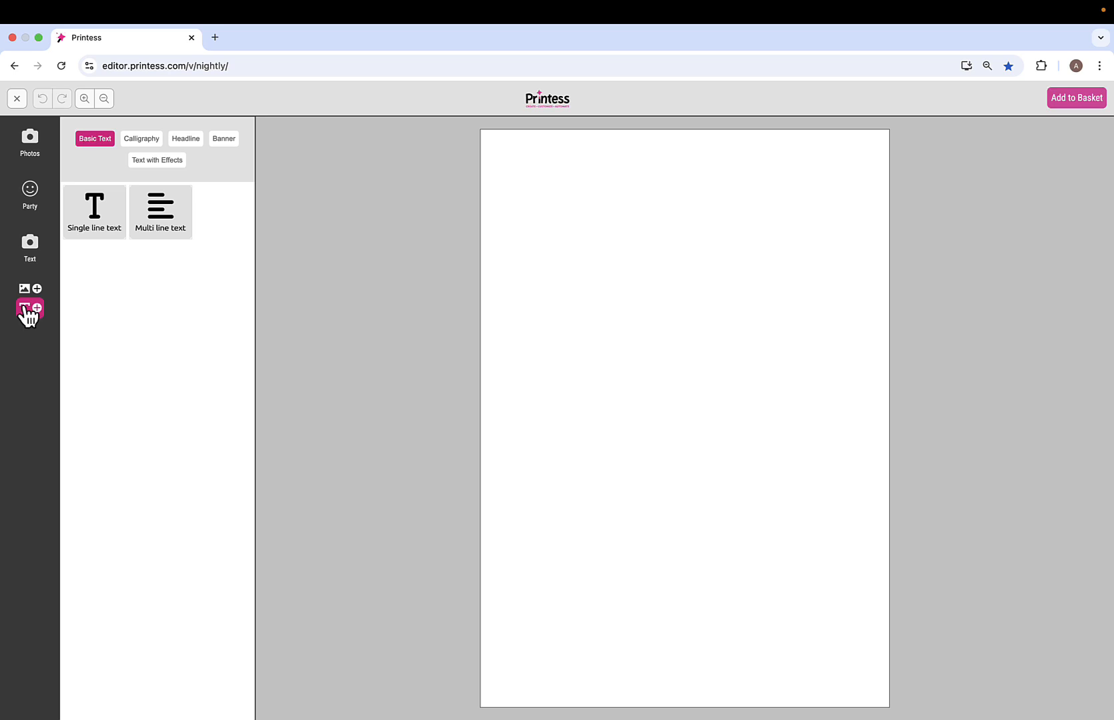
pyautogui.click(94, 218)
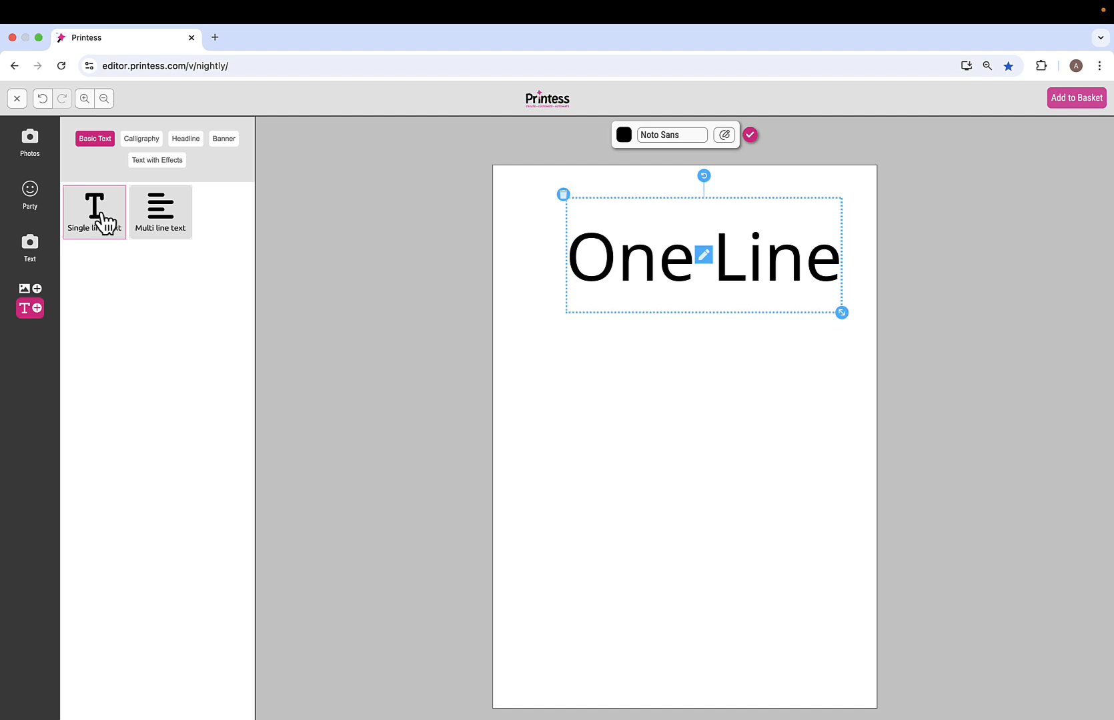
pyautogui.click(547, 379)
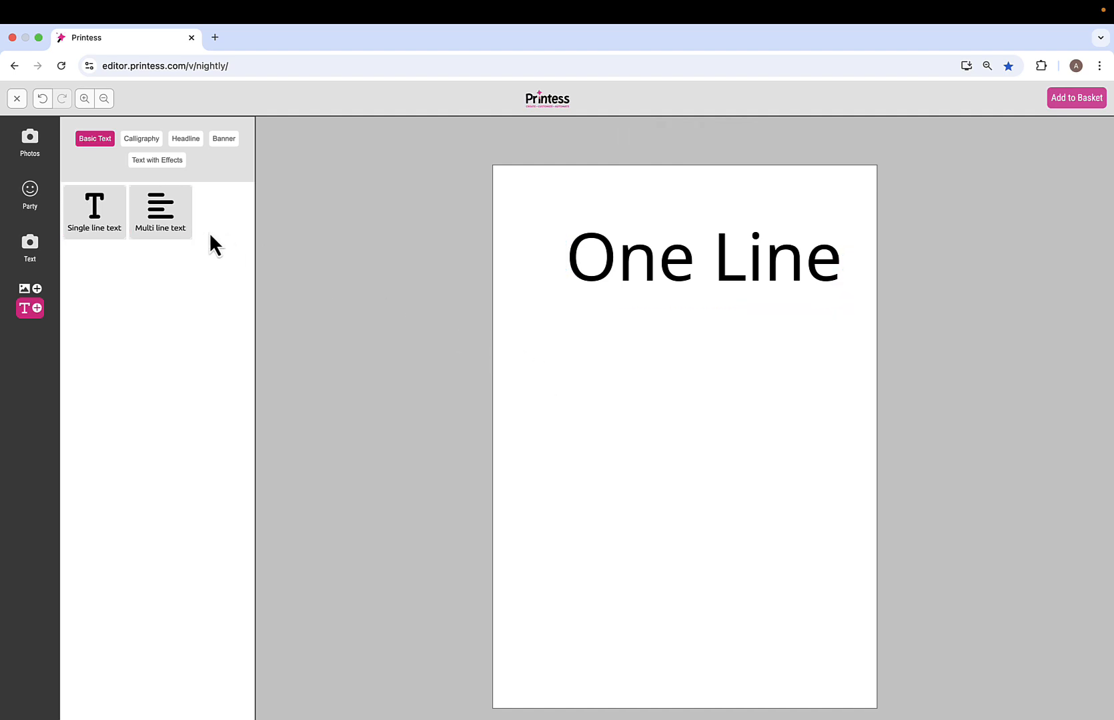
pyautogui.click(172, 229)
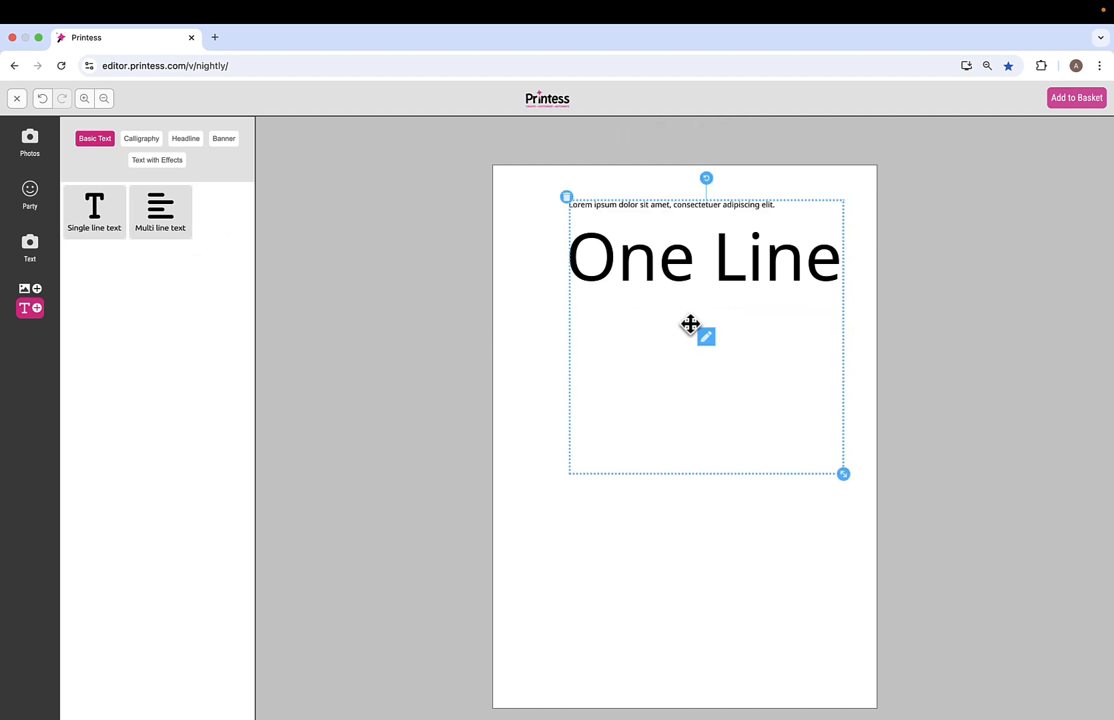
pyautogui.moveTo(690, 324); pyautogui.dragTo(674, 471)
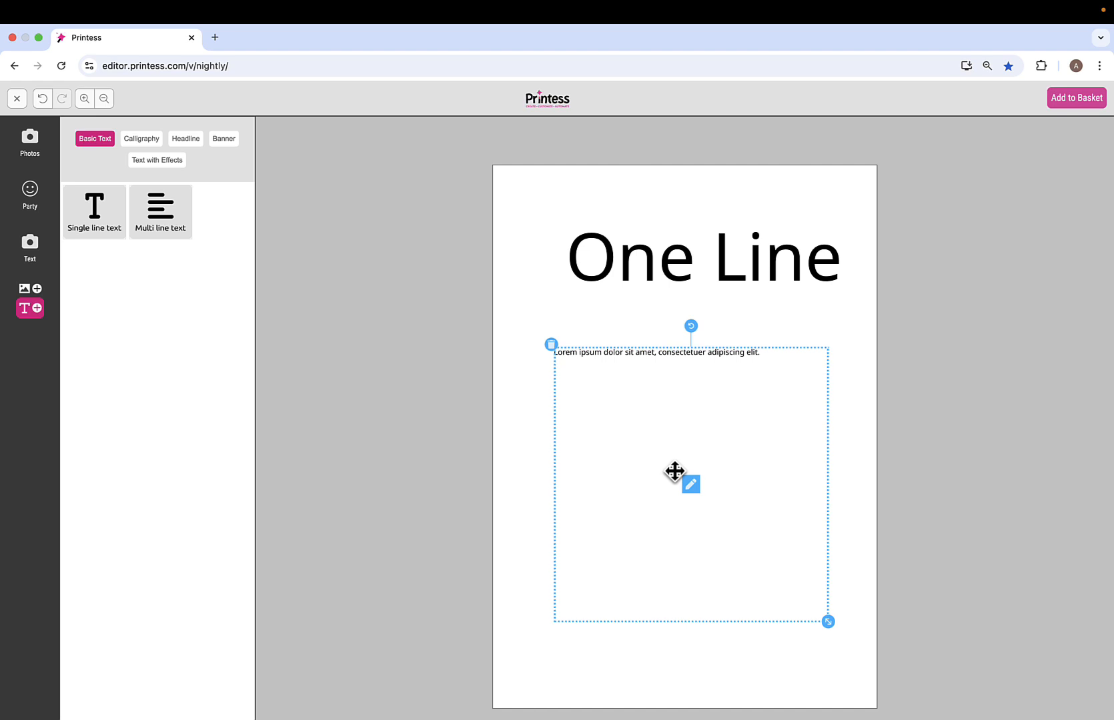
# Review the Calligraphy, Headline, Banner and Text with Effects frames, and return to the template editor
pyautogui.click(142, 140)
pyautogui.click(195, 140)
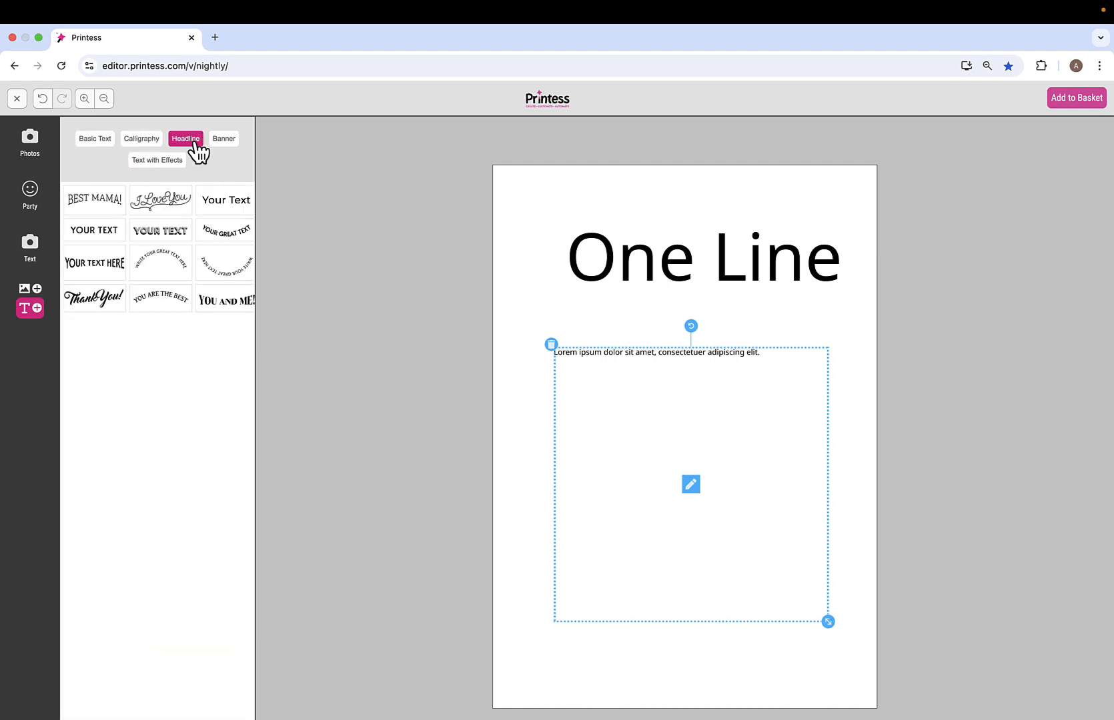
pyautogui.click(224, 141)
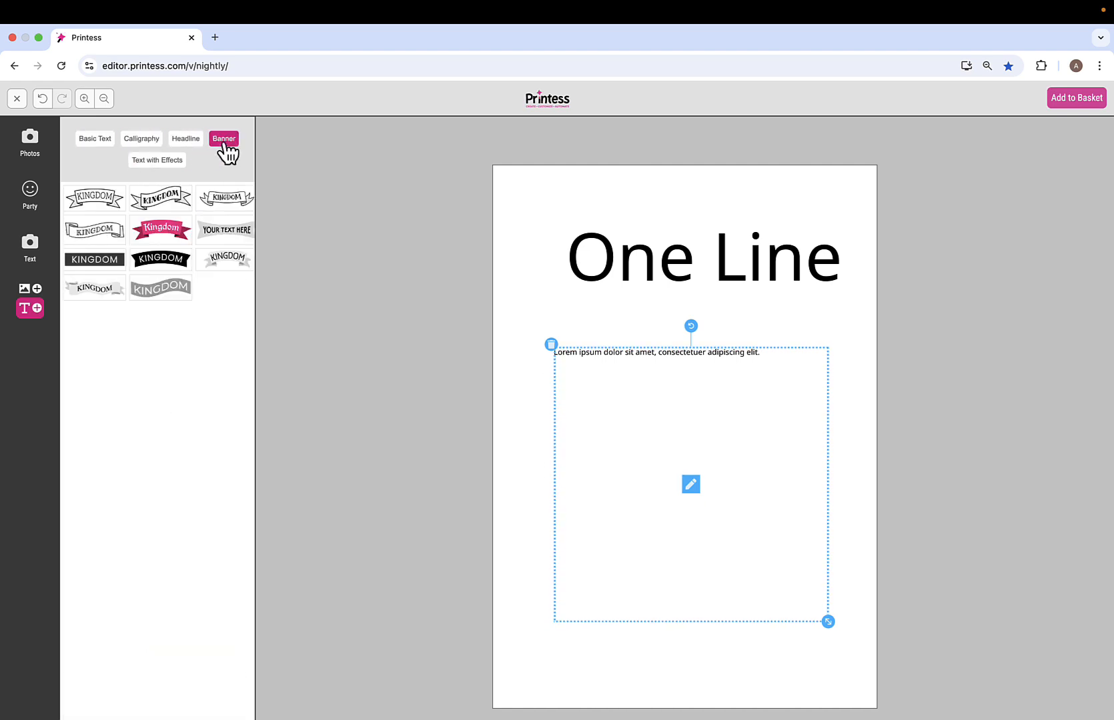
pyautogui.click(172, 161)
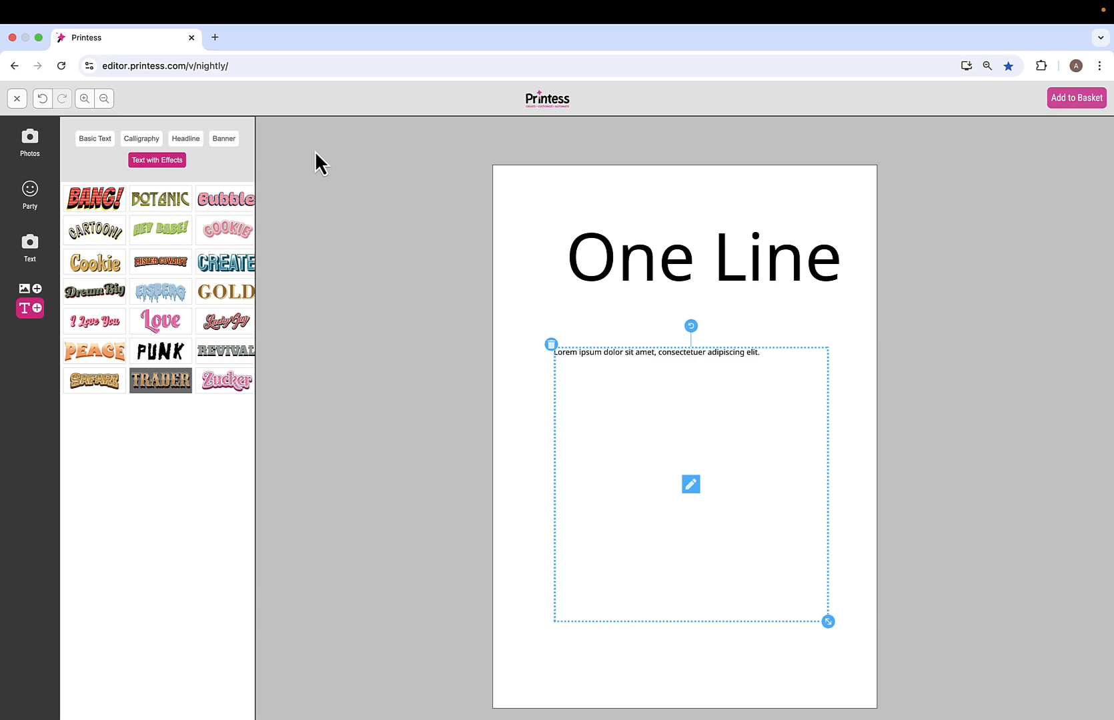
pyautogui.click(17, 98)
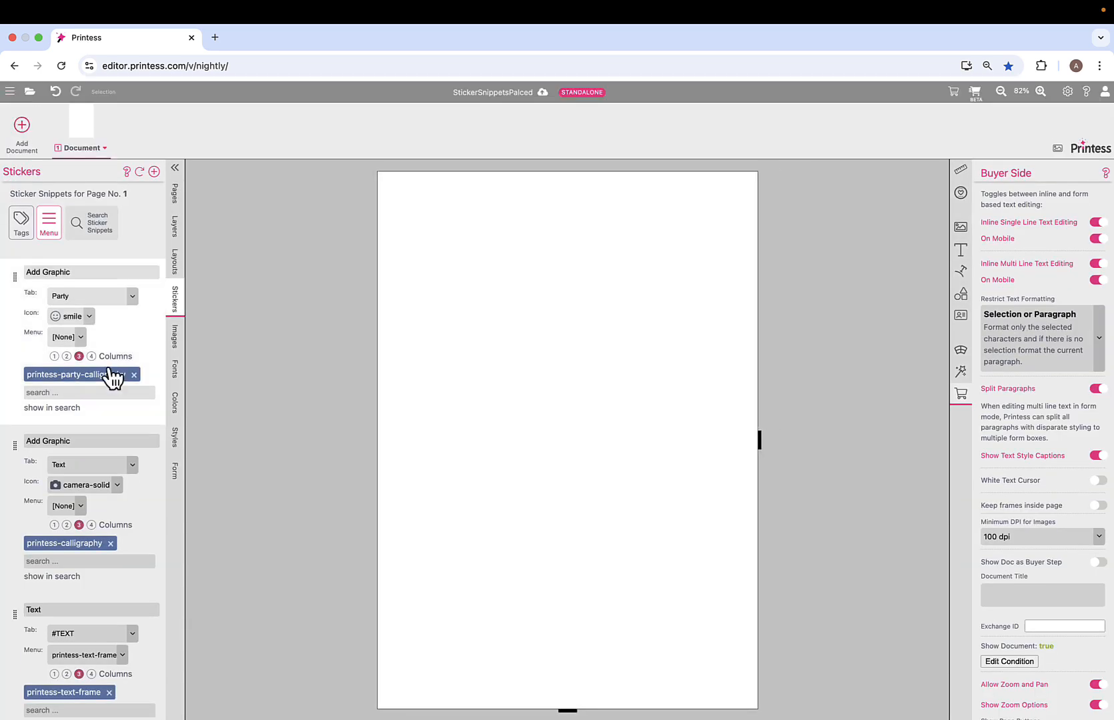
# Show the printess-party-calligraphy stickers and place the Text 04 birthday bunting sticker on the page
pyautogui.click(65, 409)
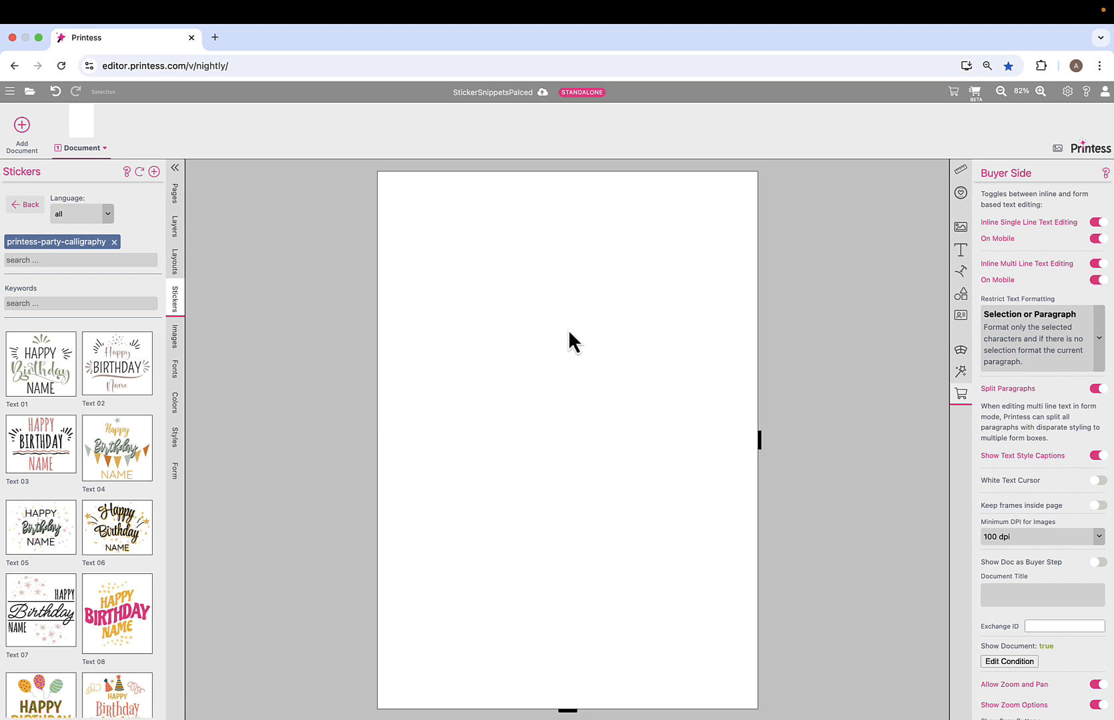
pyautogui.click(117, 450)
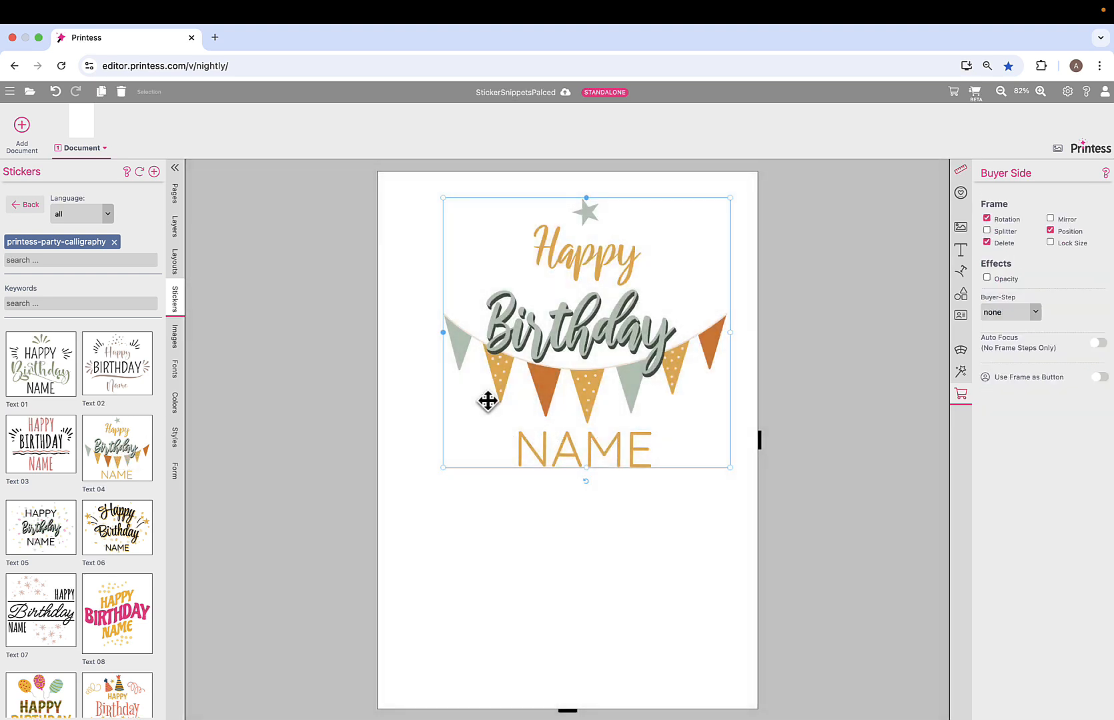
# Set the document's sticker size to small and its sticker placement to the middle of the page's left edge
pyautogui.click(961, 193)
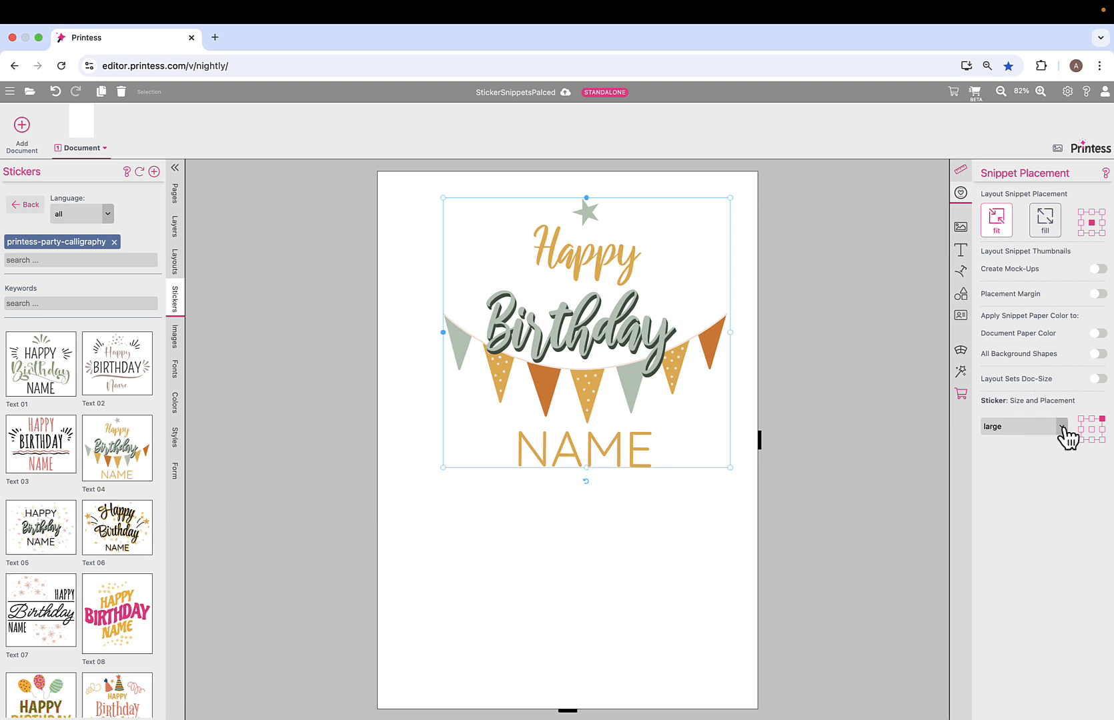
pyautogui.click(1063, 428)
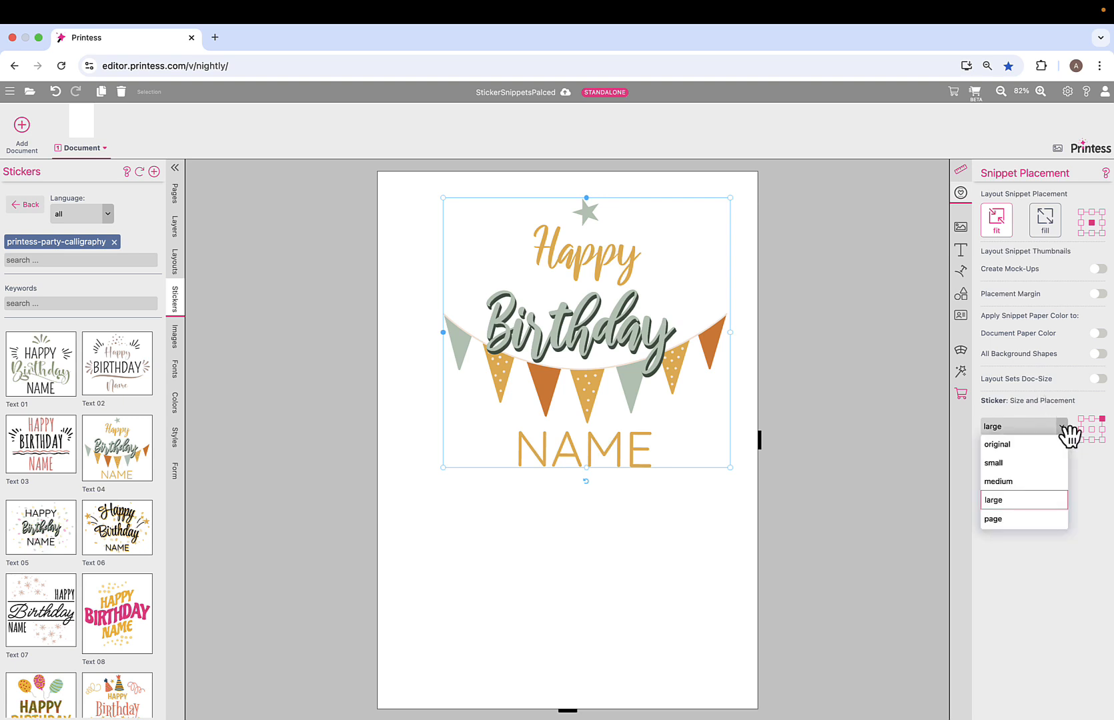
pyautogui.click(1008, 463)
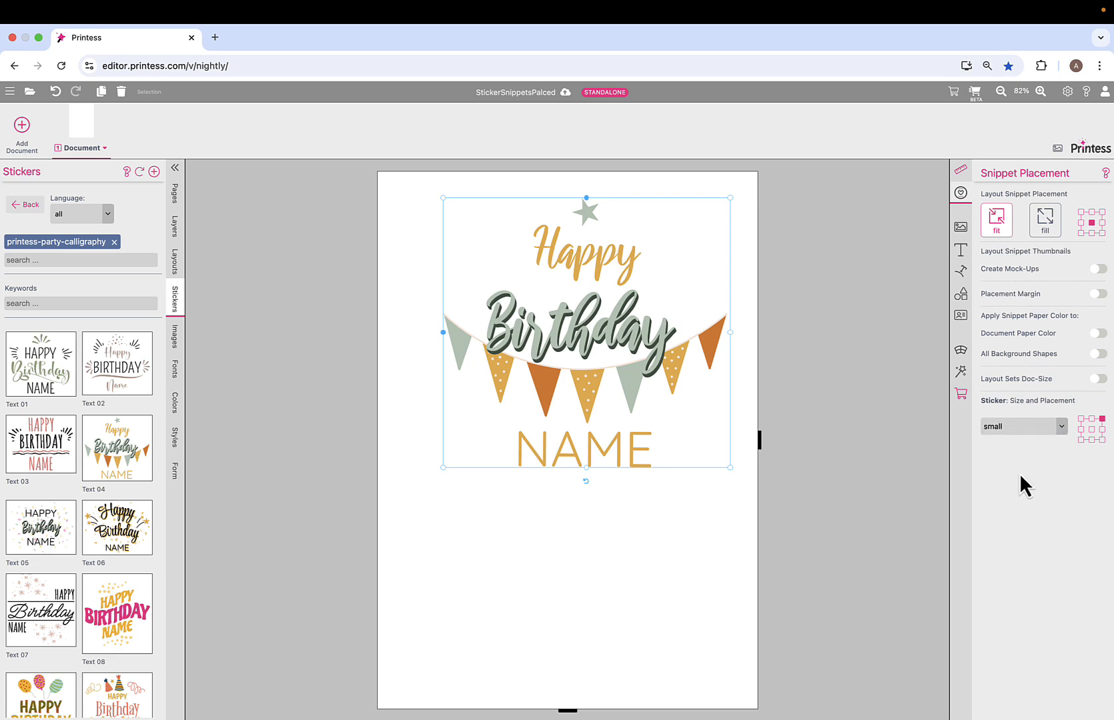
pyautogui.click(1082, 429)
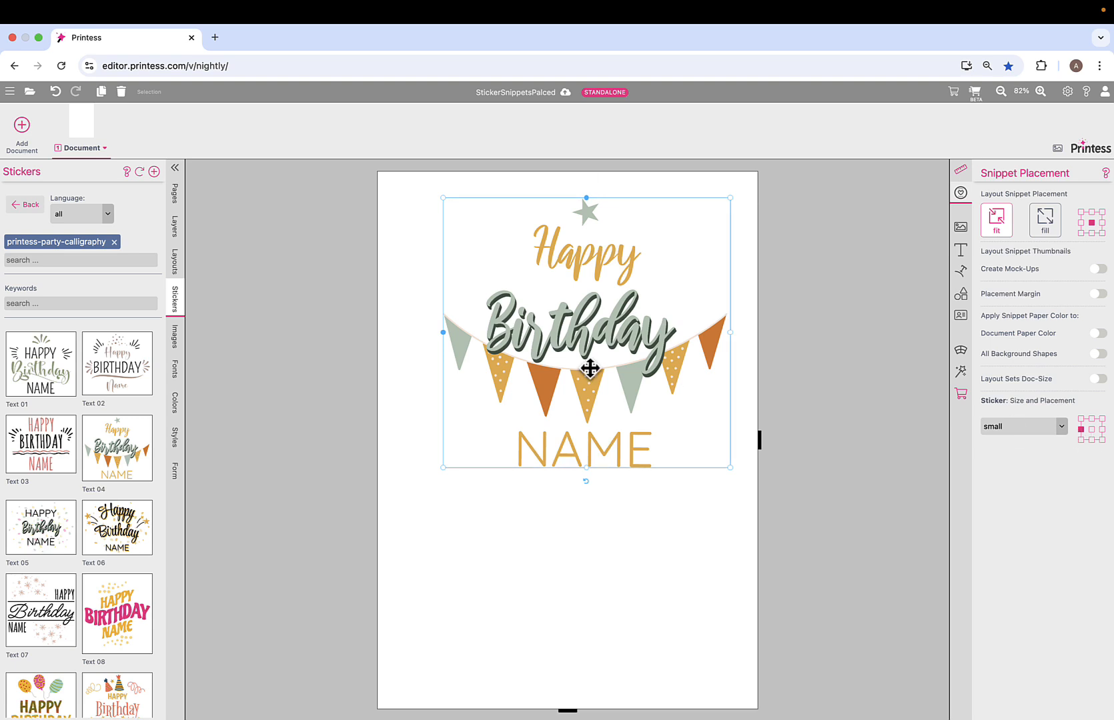
# Delete the birthday bunting sticker from the page and place the Text 04 sticker again
pyautogui.press('Delete')
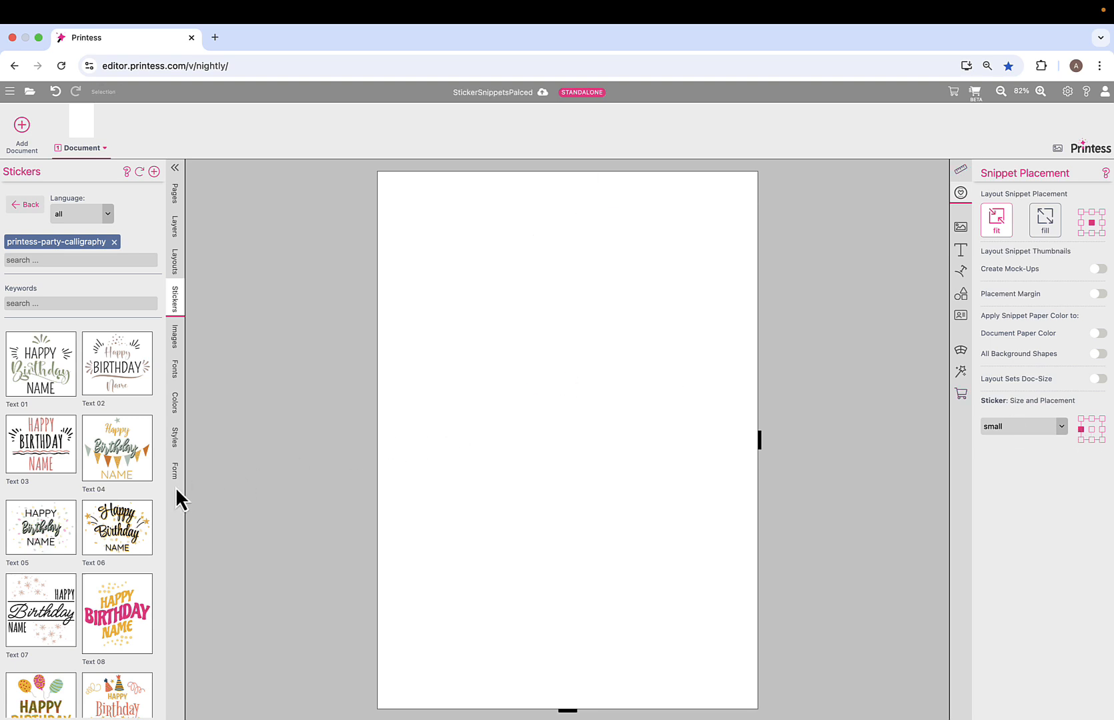
pyautogui.click(123, 467)
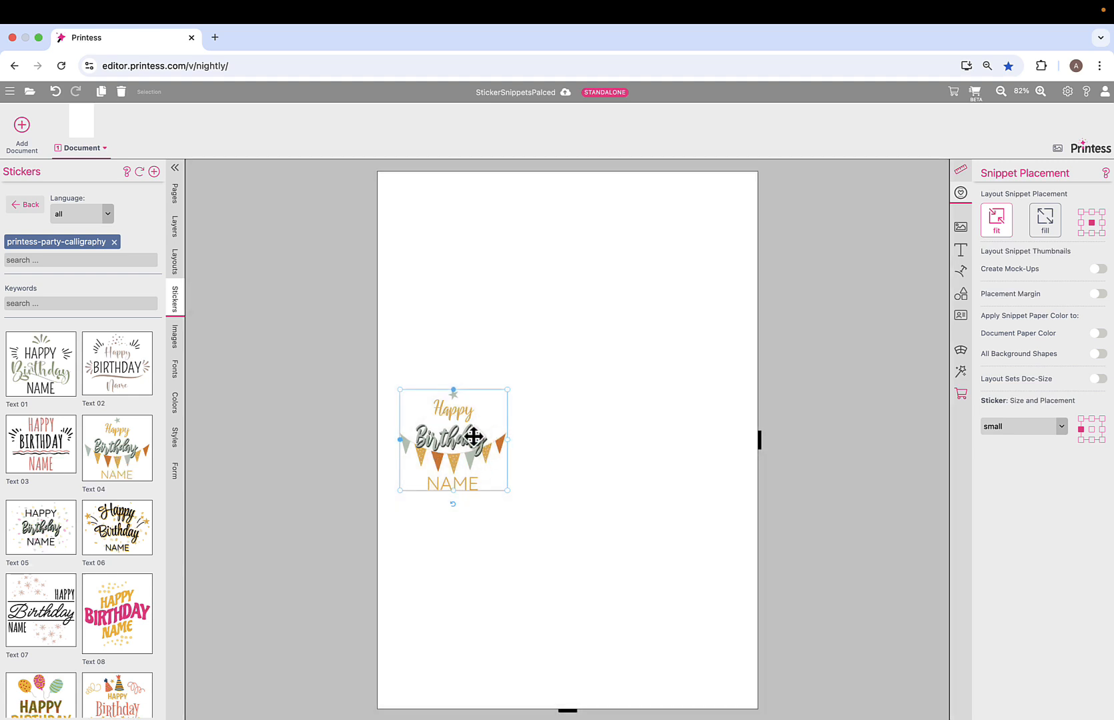
# Set the document's sticker size to large with bottom-right page placement, and replace the placed birthday bunting sticker with a fresh Text 04
pyautogui.click(1062, 429)
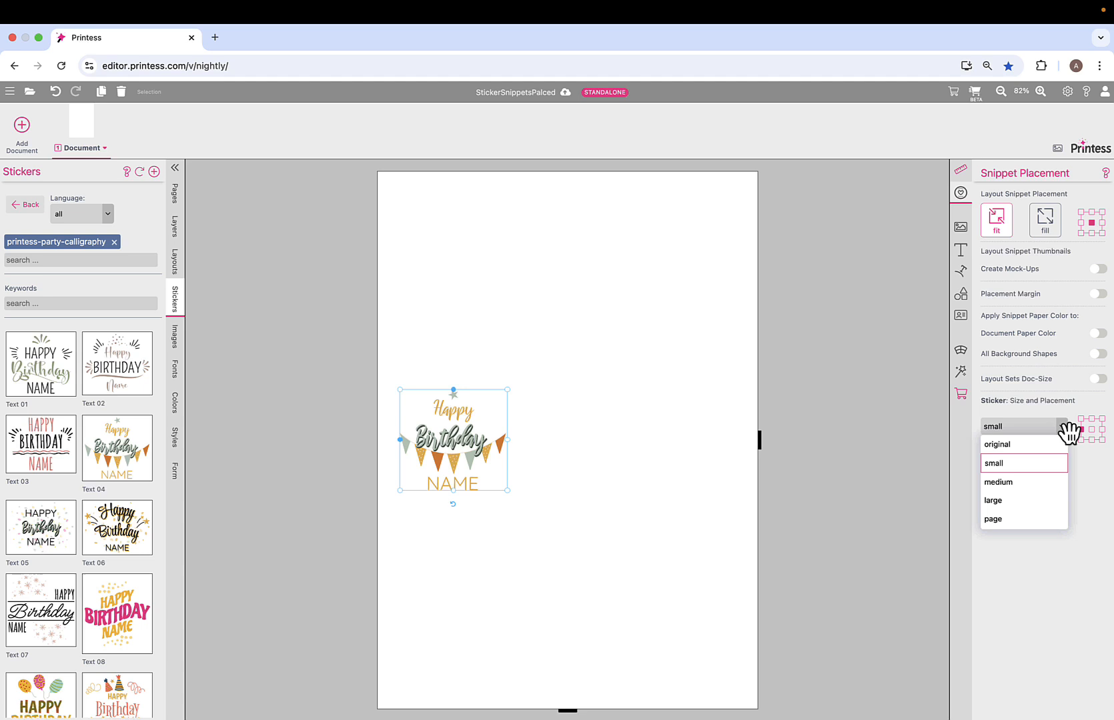
pyautogui.click(1044, 501)
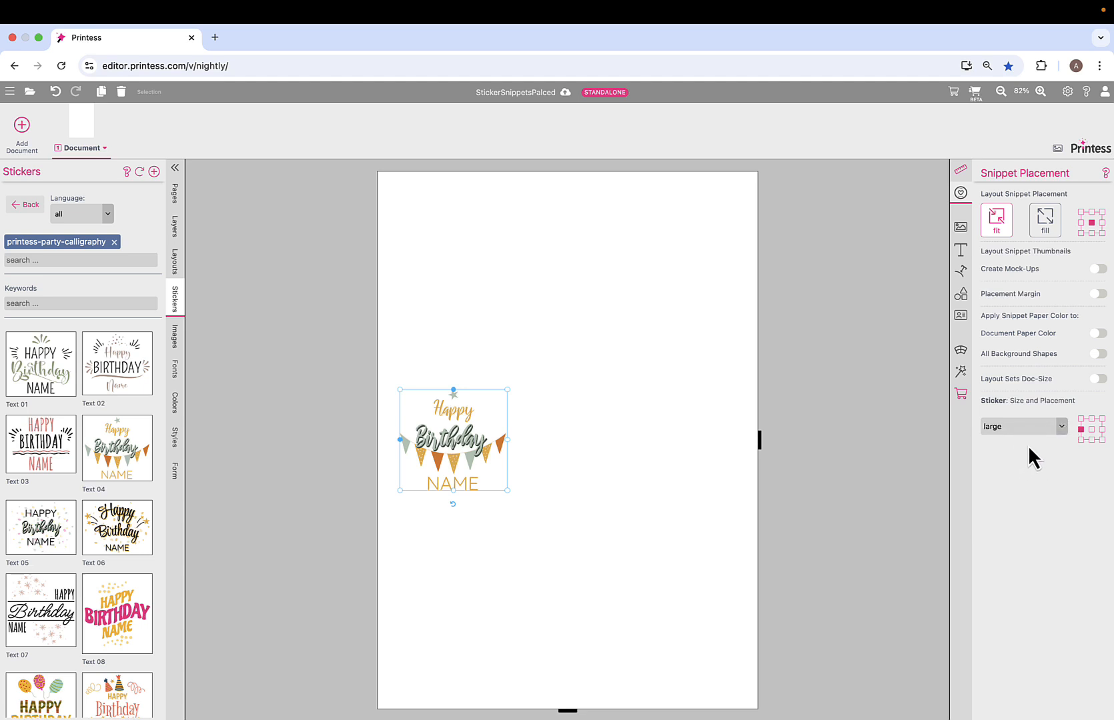
pyautogui.click(1102, 440)
pyautogui.press('Delete')
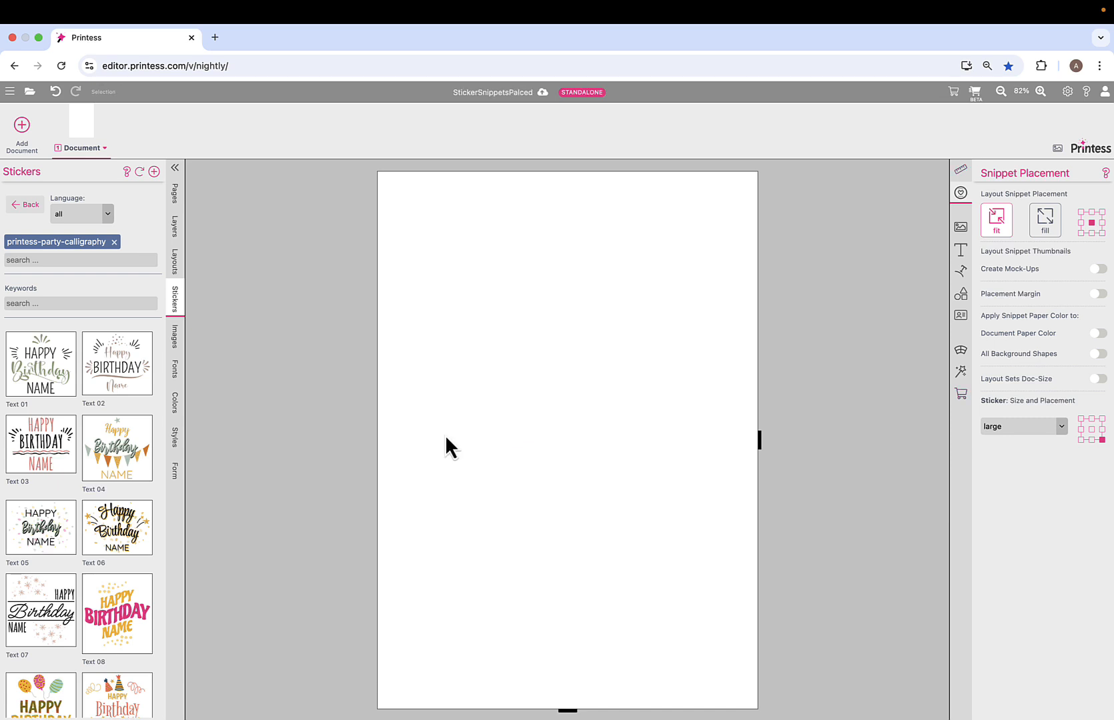
pyautogui.click(125, 441)
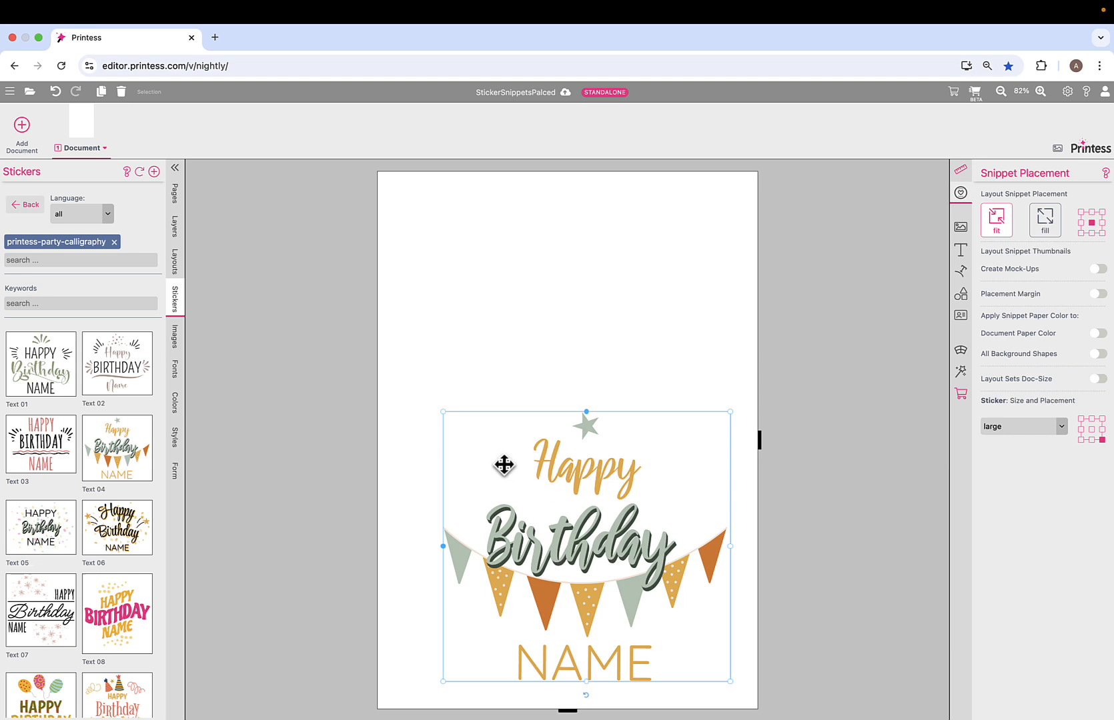
# Open the Printess editor in a second browser window tab and create a new A4 Sticker Library template
pyautogui.click(215, 38)
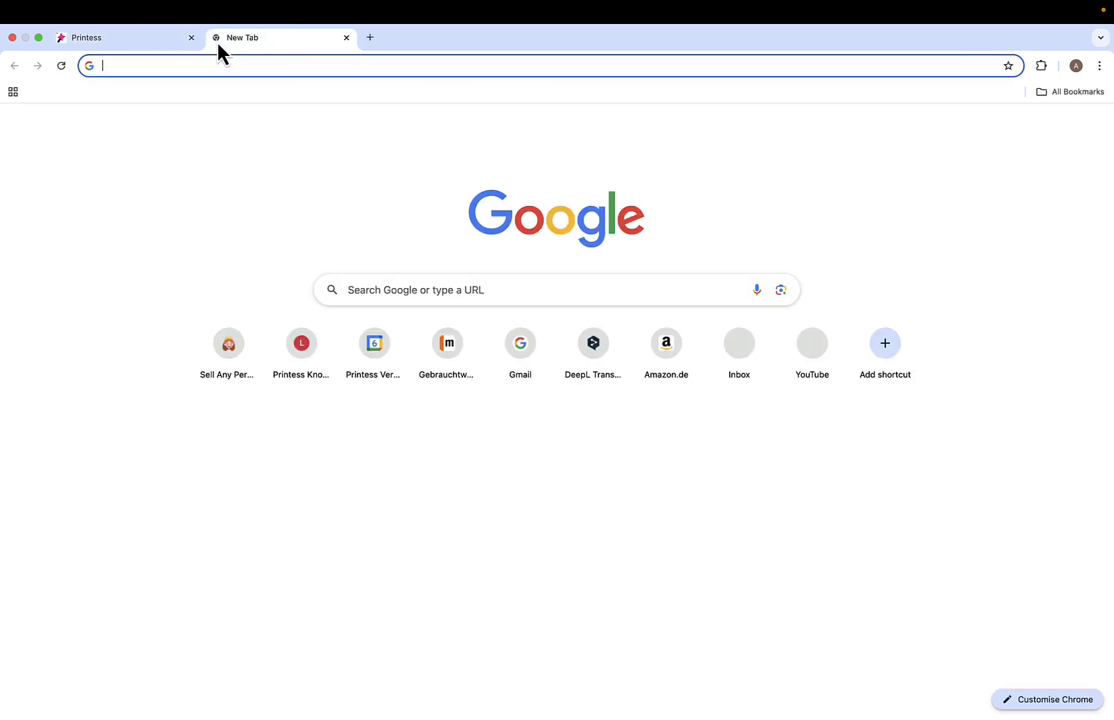
pyautogui.write('e')
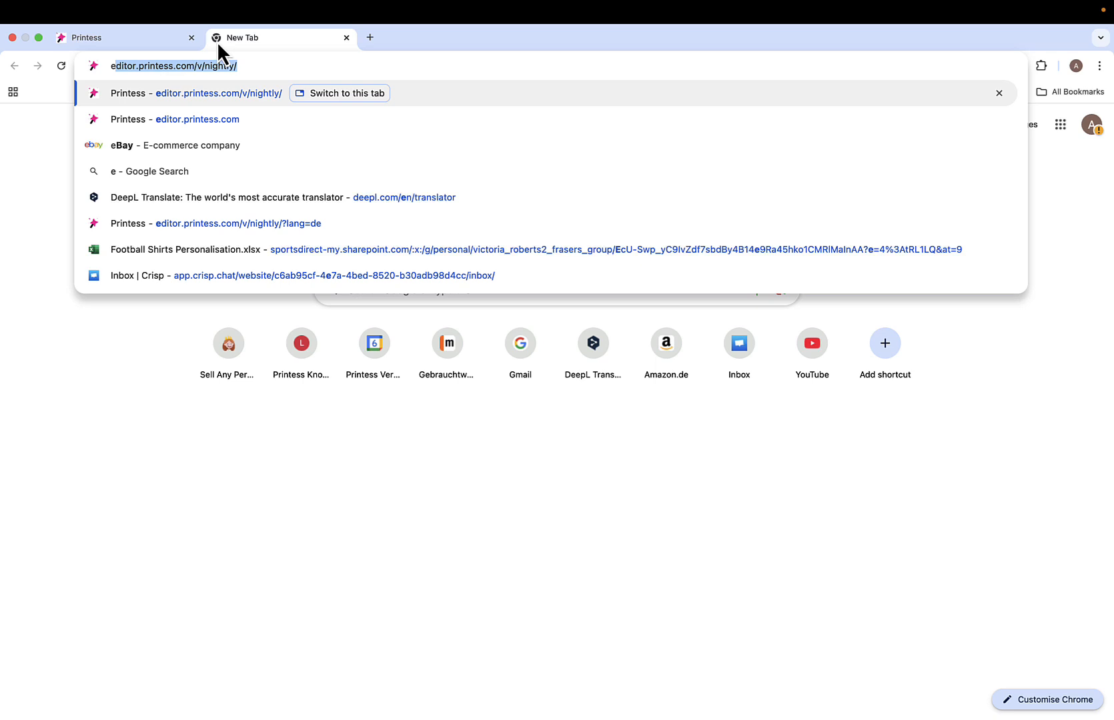
pyautogui.press('Return')
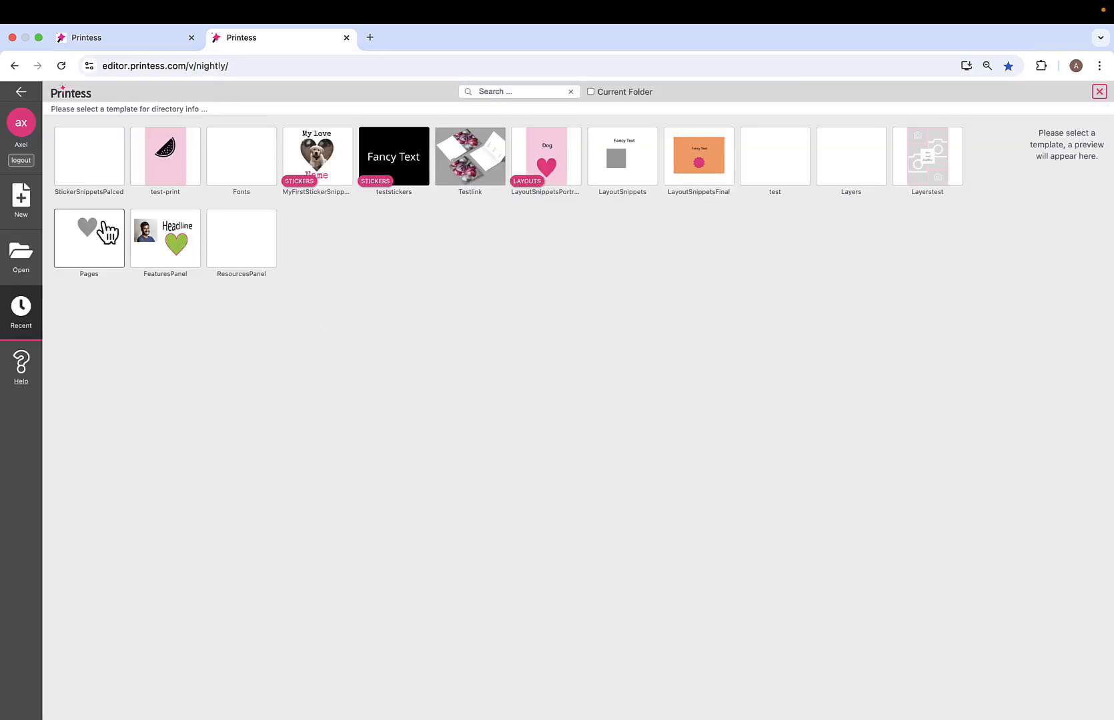
pyautogui.click(21, 199)
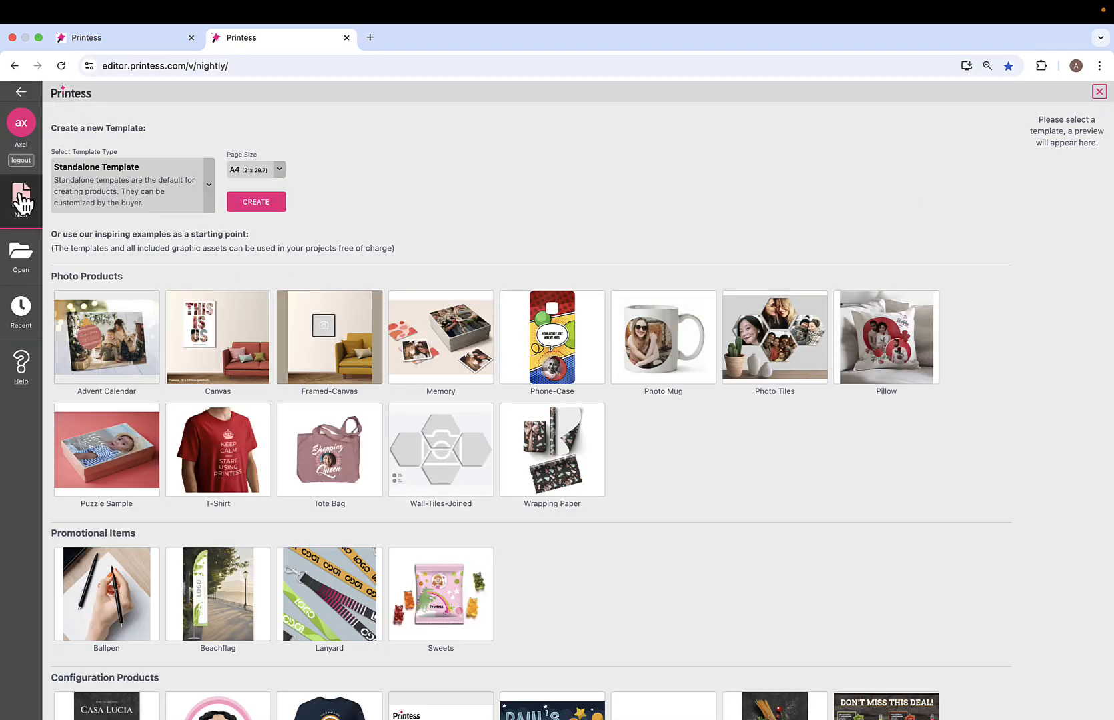
pyautogui.click(212, 193)
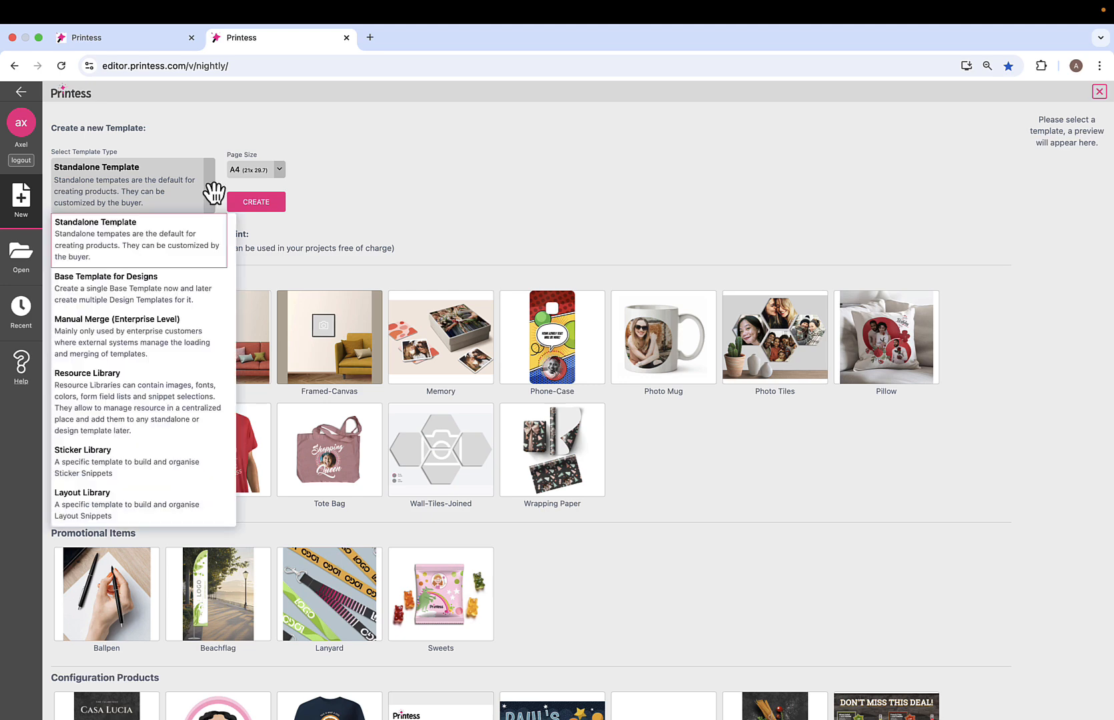
pyautogui.click(187, 460)
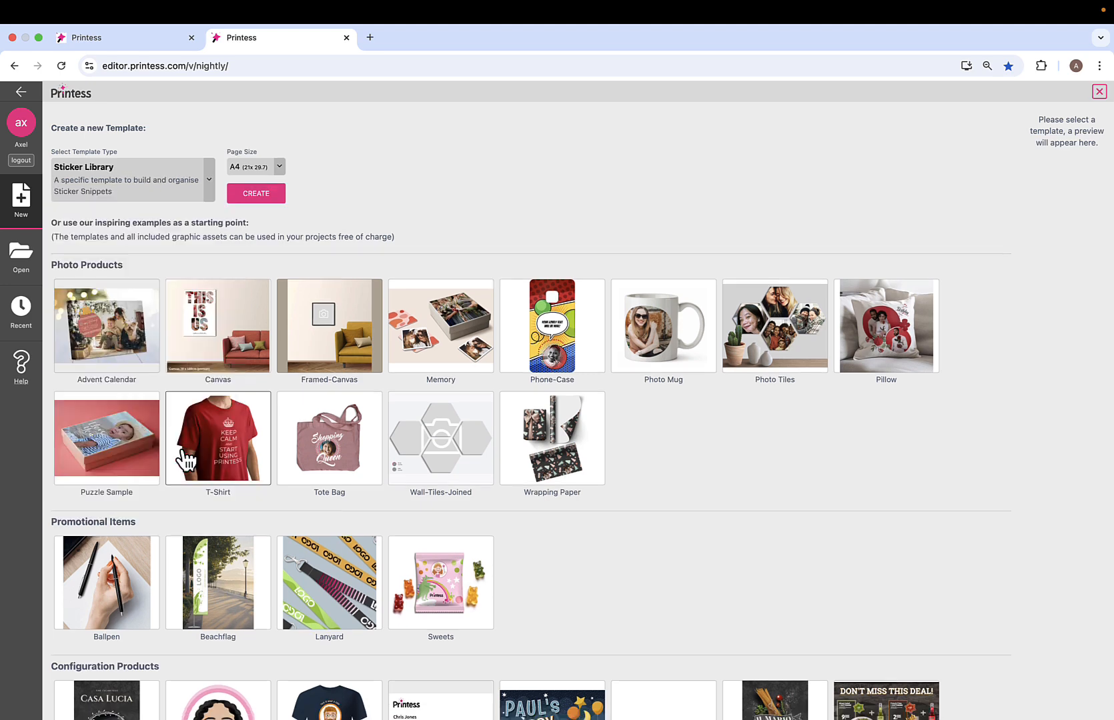
pyautogui.click(255, 195)
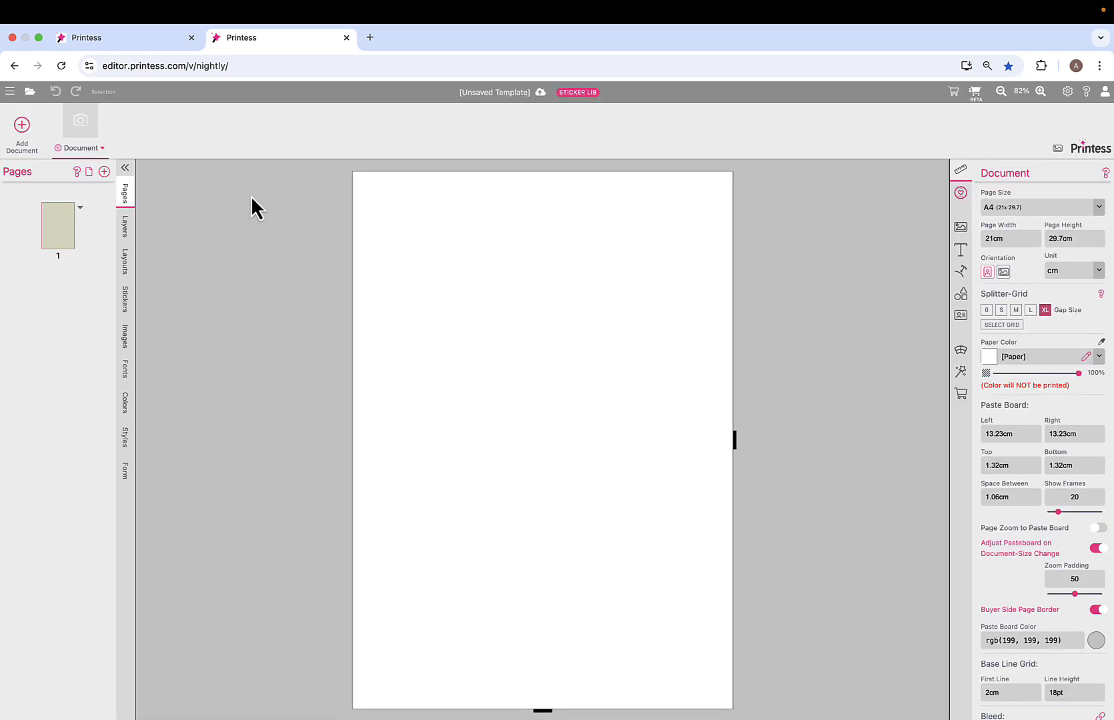
# Inspect the template type settings, trying Standalone before choosing Sticker Library again
pyautogui.click(576, 94)
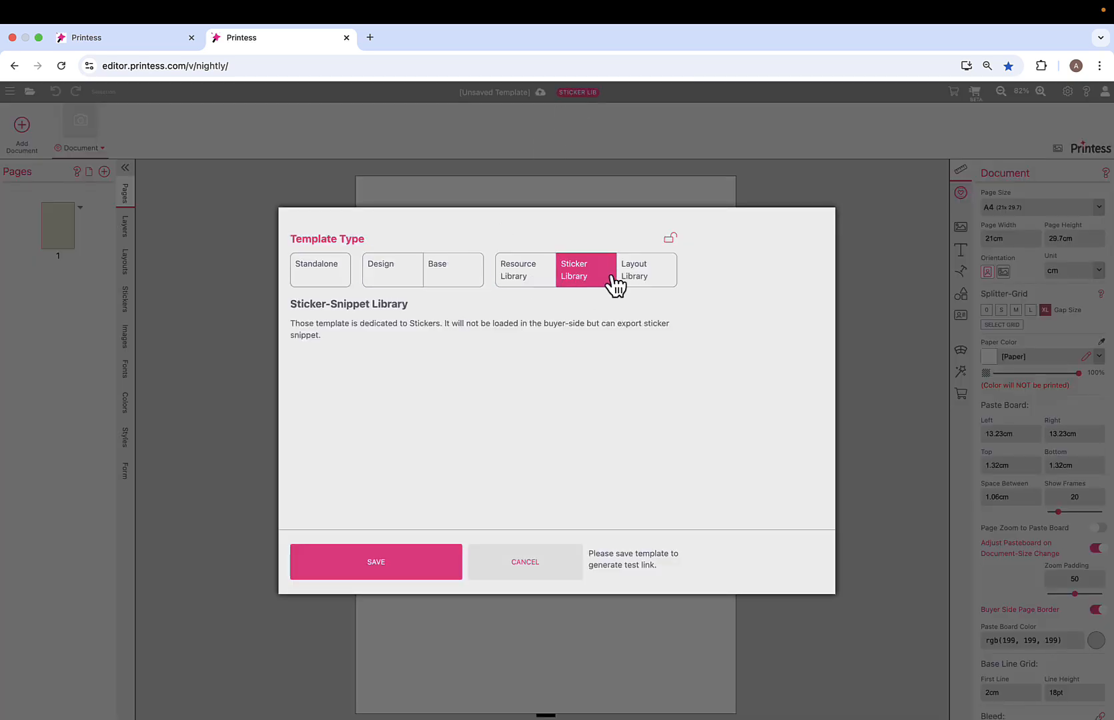
pyautogui.click(344, 273)
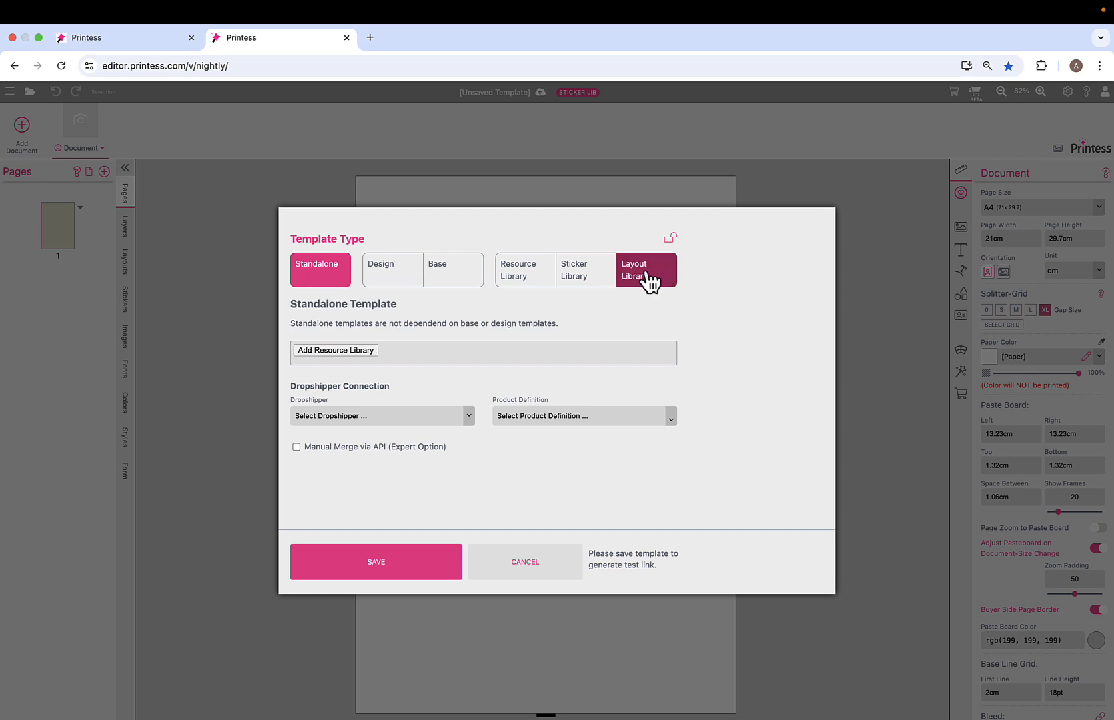
pyautogui.click(603, 281)
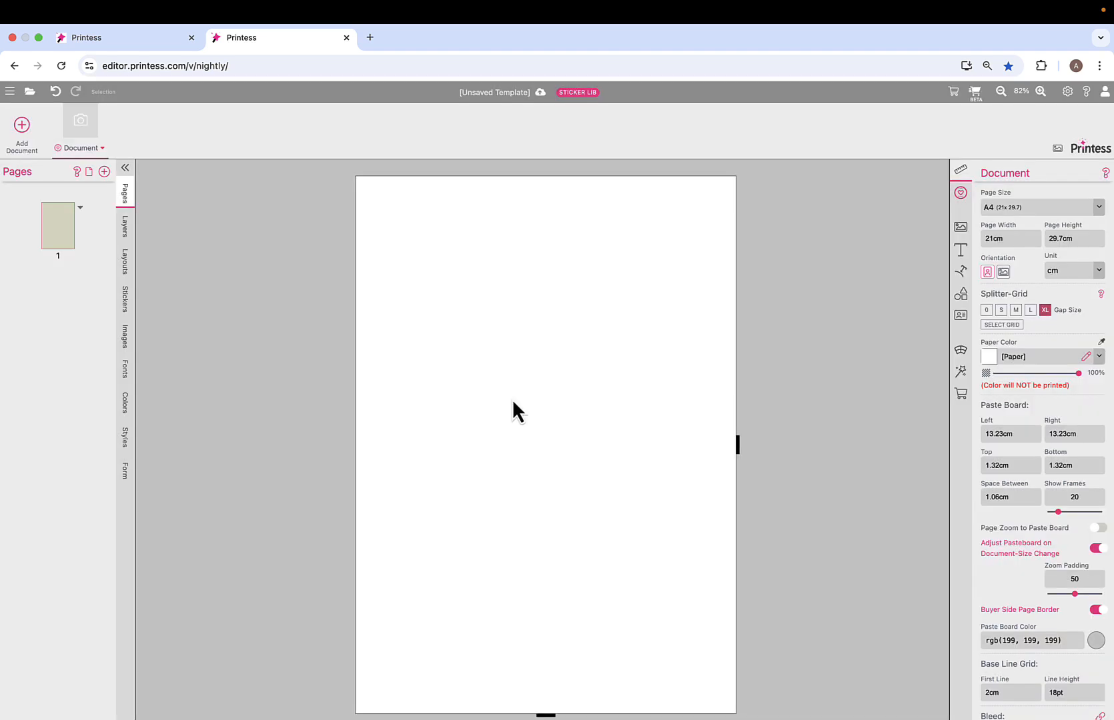
# Save the template in the ACADEMY folder as MyStickerSnippets
pyautogui.click(541, 92)
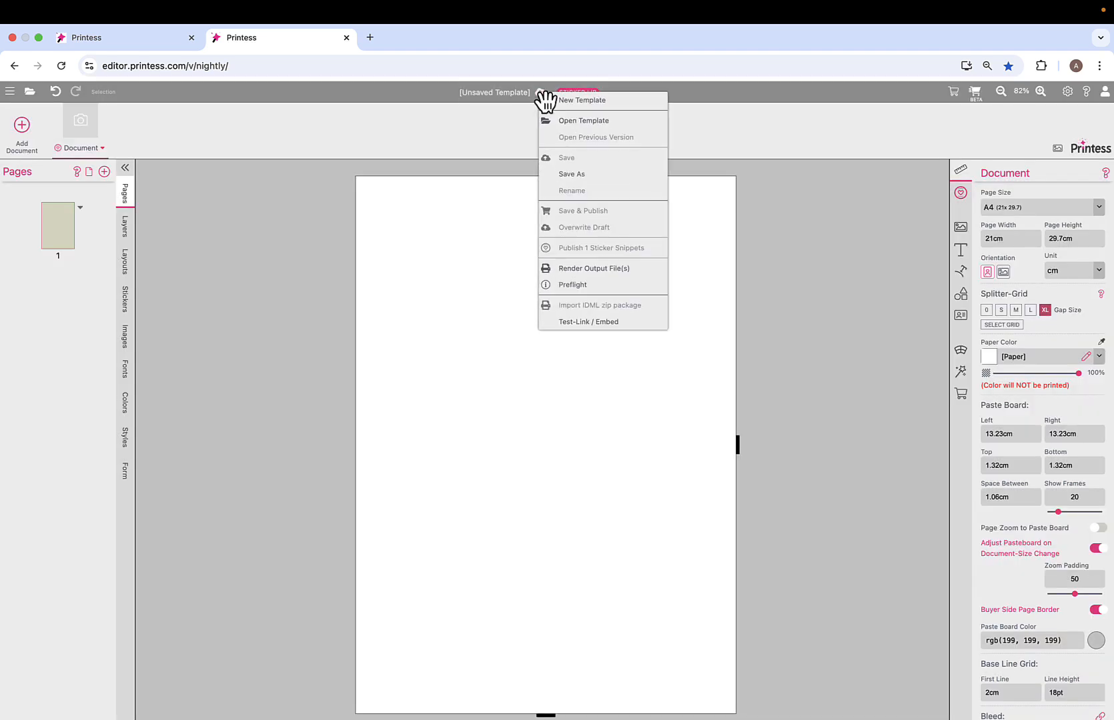
pyautogui.click(572, 175)
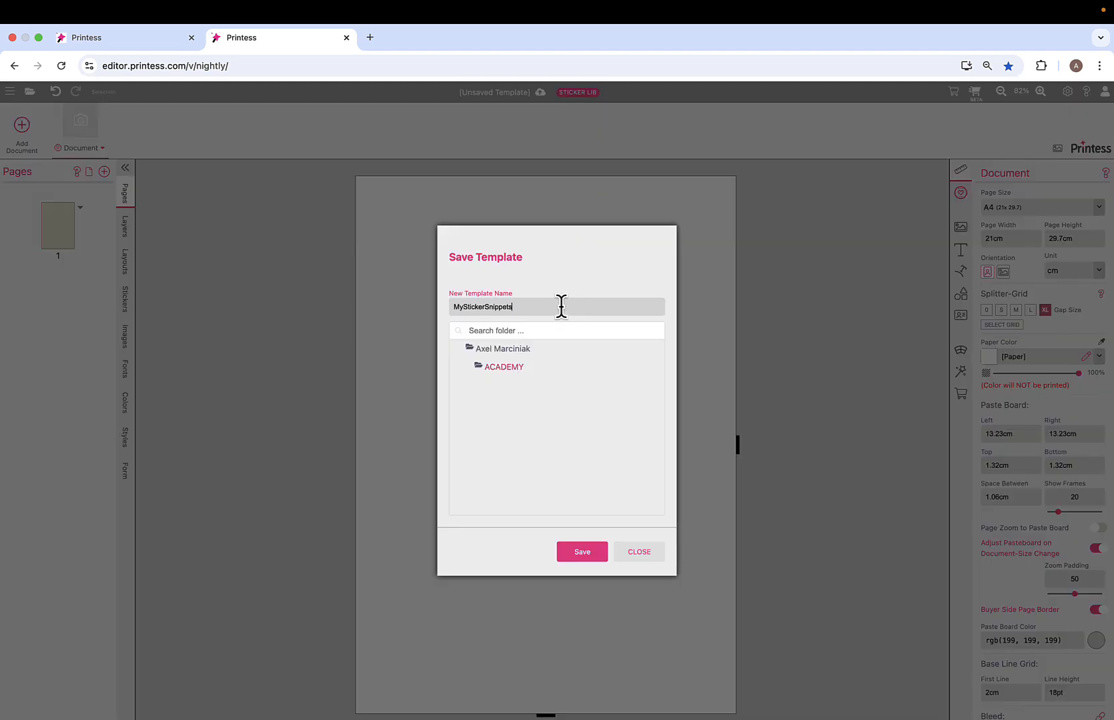
pyautogui.click(583, 557)
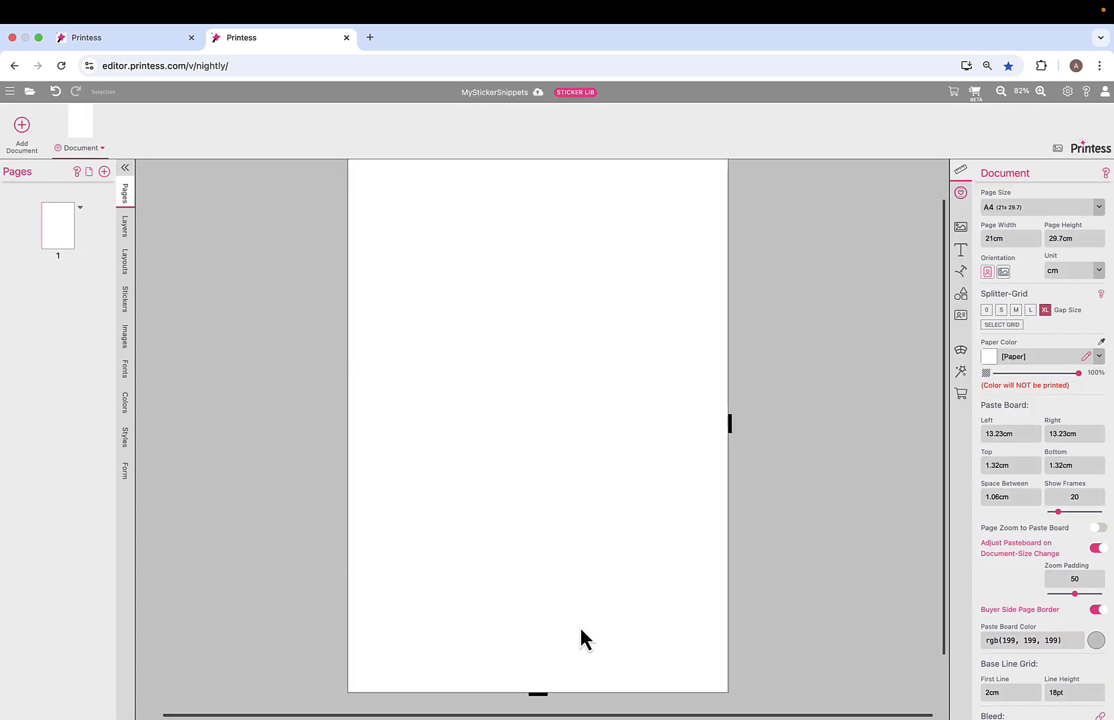
# Resize the page freehand to a nearly square format of about 18 by 17.4 cm
pyautogui.scroll(-1, 545, 704)
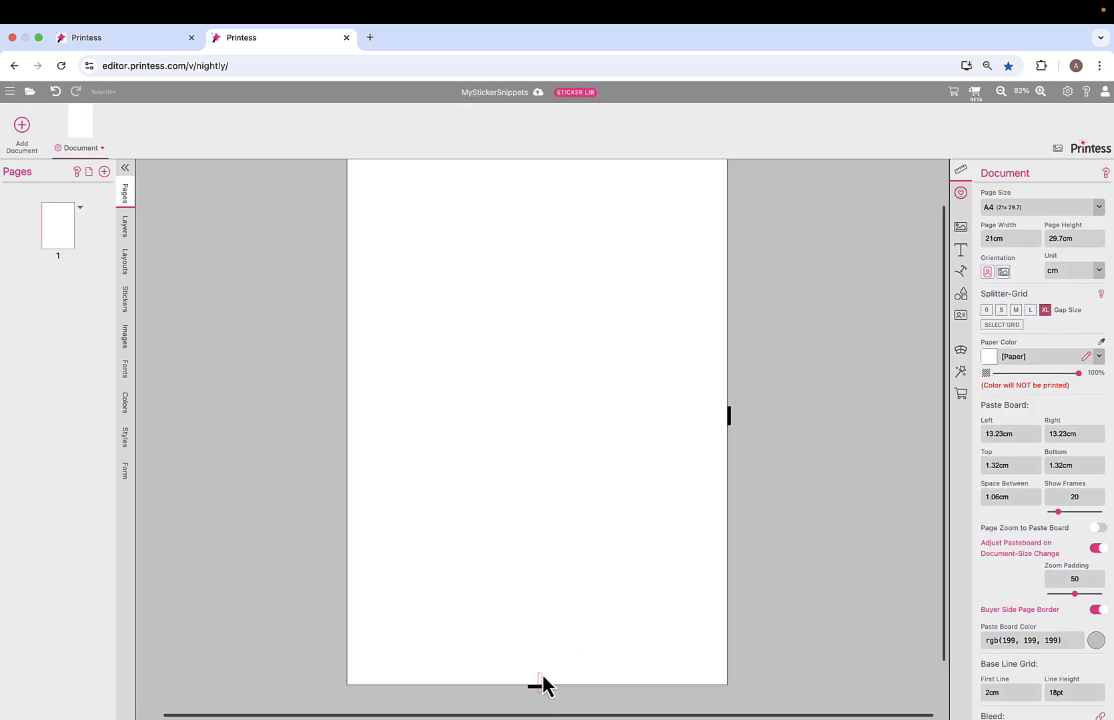
pyautogui.moveTo(545, 697); pyautogui.dragTo(575, 465)
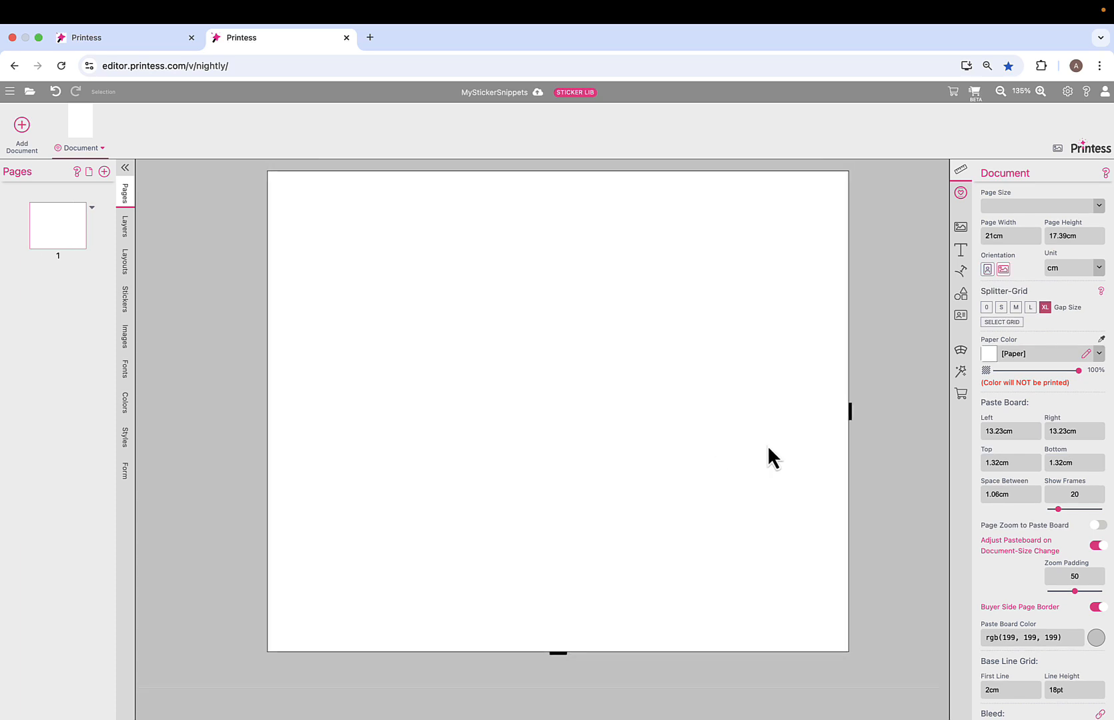
pyautogui.moveTo(861, 453); pyautogui.dragTo(773, 457)
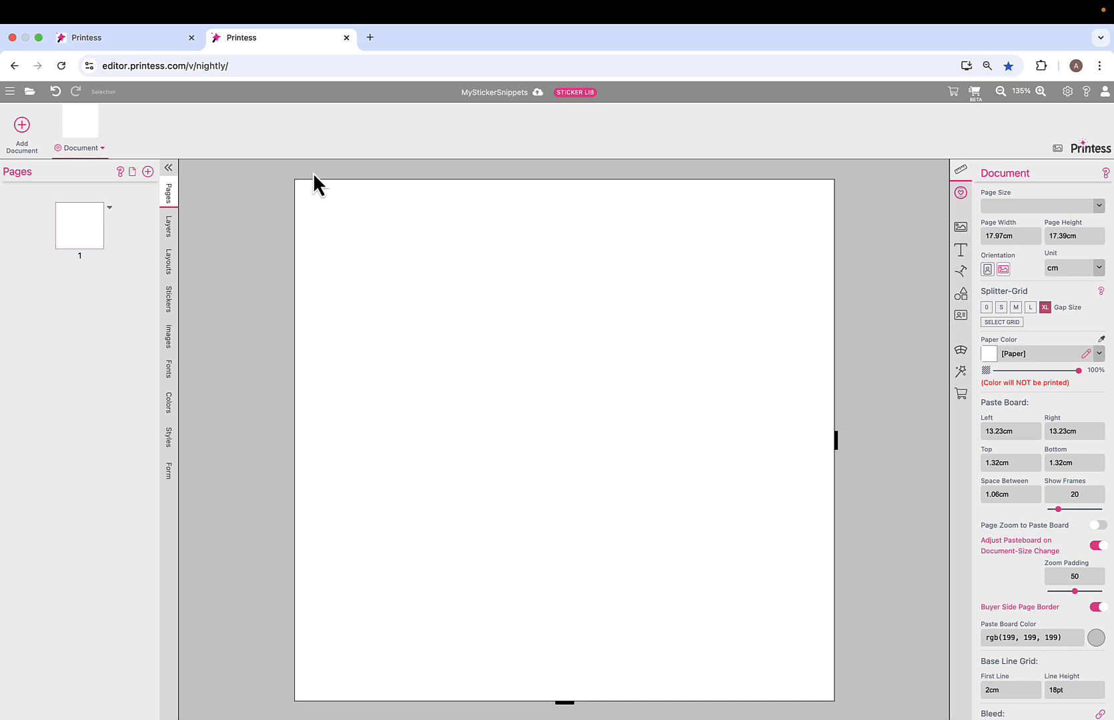
# Rename the sticker document as StickerSnippet1
pyautogui.click(101, 148)
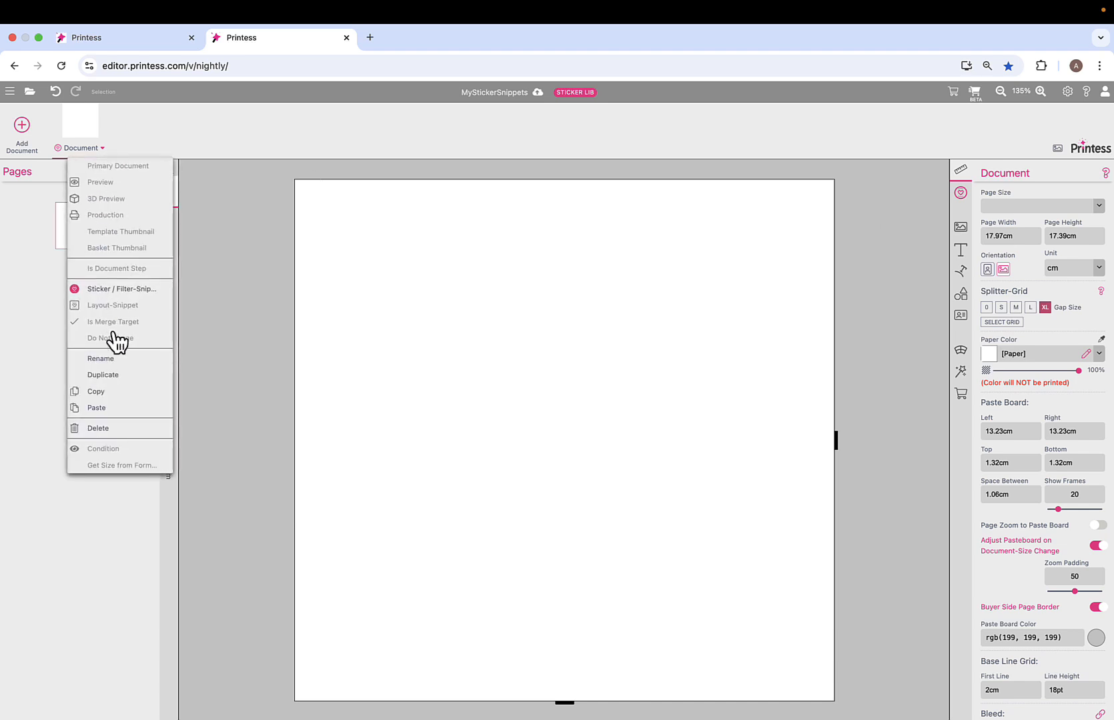
pyautogui.click(114, 358)
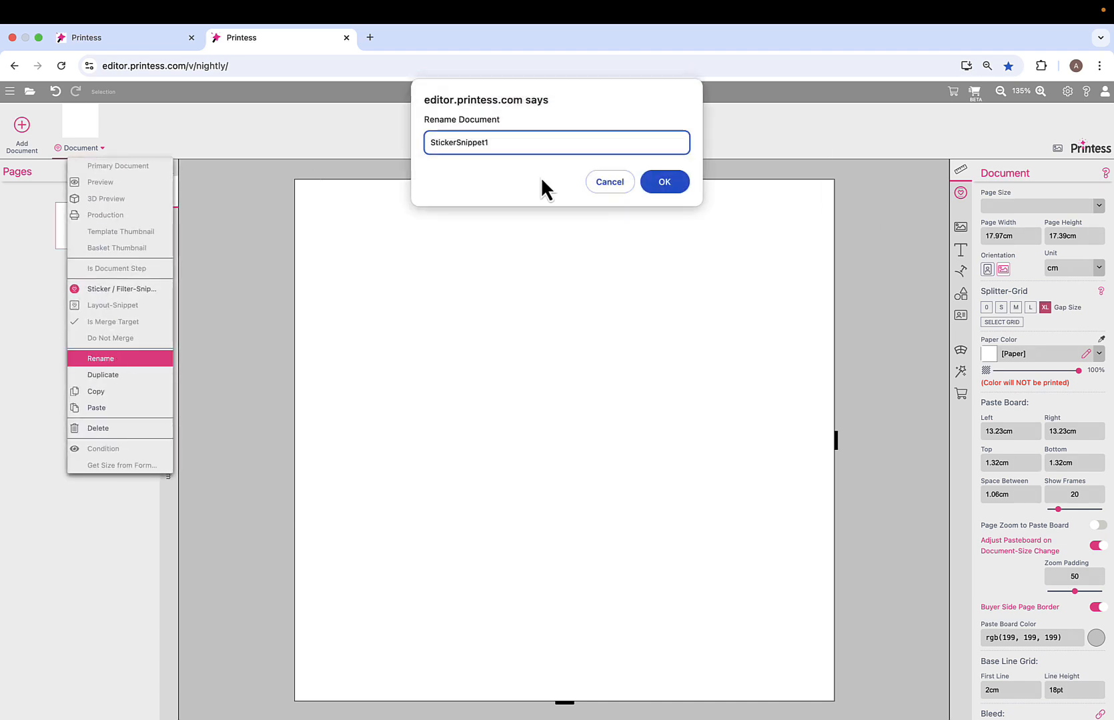
pyautogui.click(663, 183)
# Add a rectangle shape, stretch it over the whole page, and set its color to Light pink
pyautogui.click(960, 295)
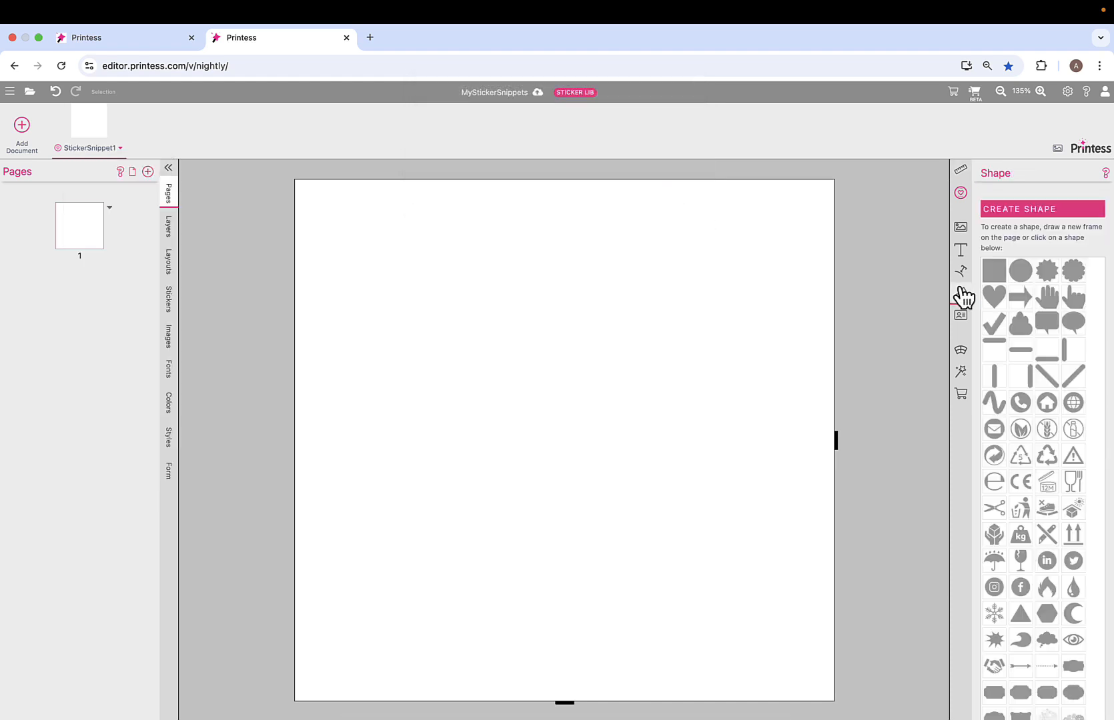
pyautogui.click(1002, 274)
pyautogui.moveTo(508, 291); pyautogui.dragTo(485, 269)
pyautogui.moveTo(550, 437); pyautogui.dragTo(828, 694)
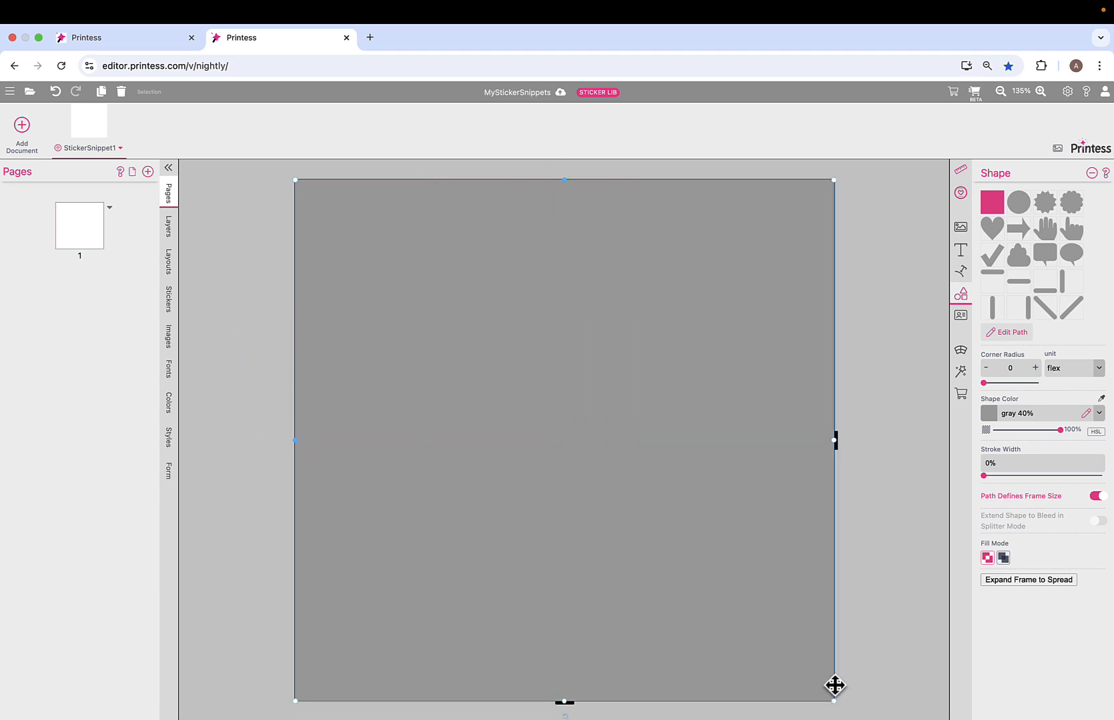
pyautogui.click(1099, 413)
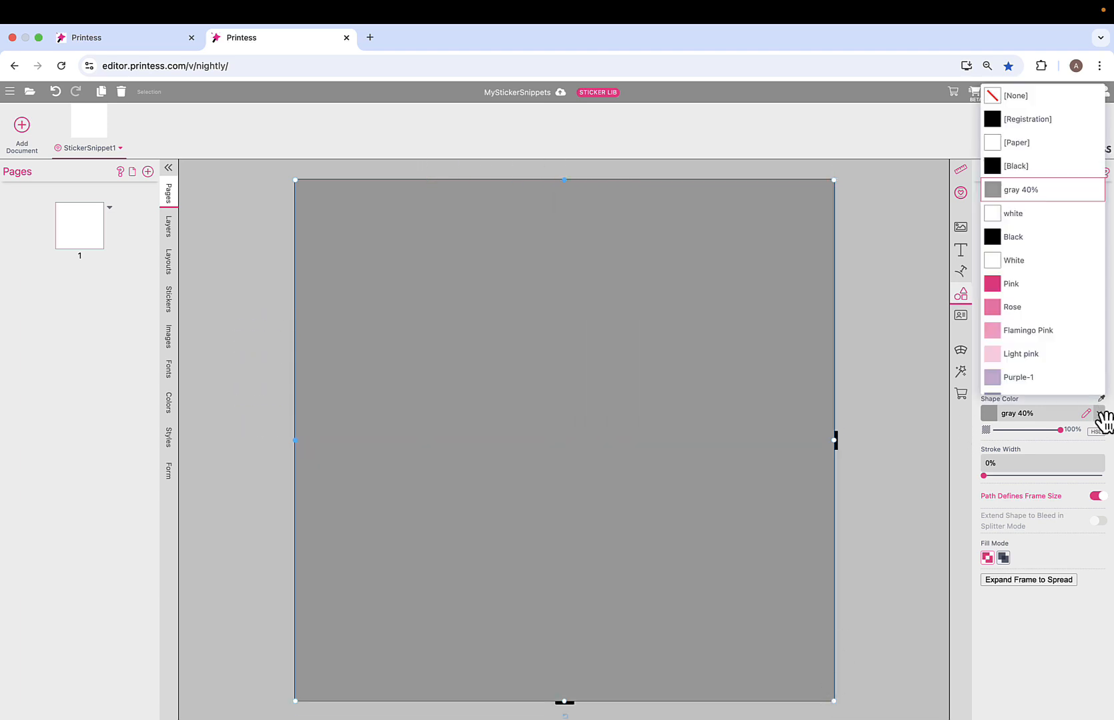
pyautogui.click(1056, 361)
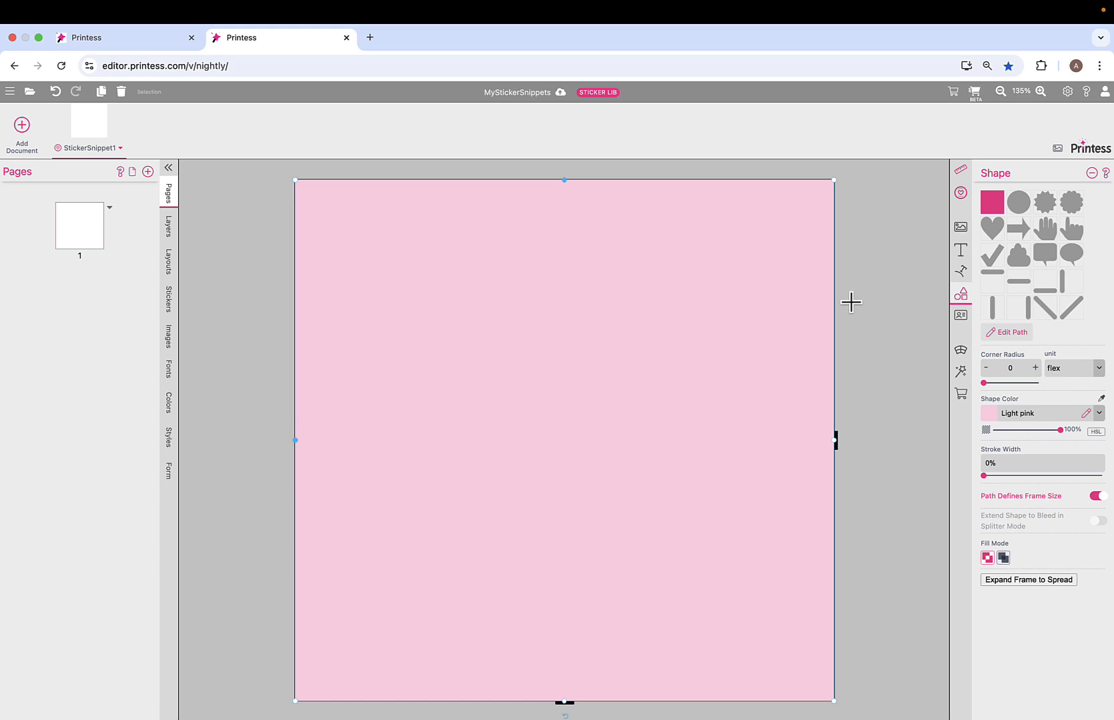
# Allow buyers to change the color of the pink background shape, and deselect it
pyautogui.click(962, 396)
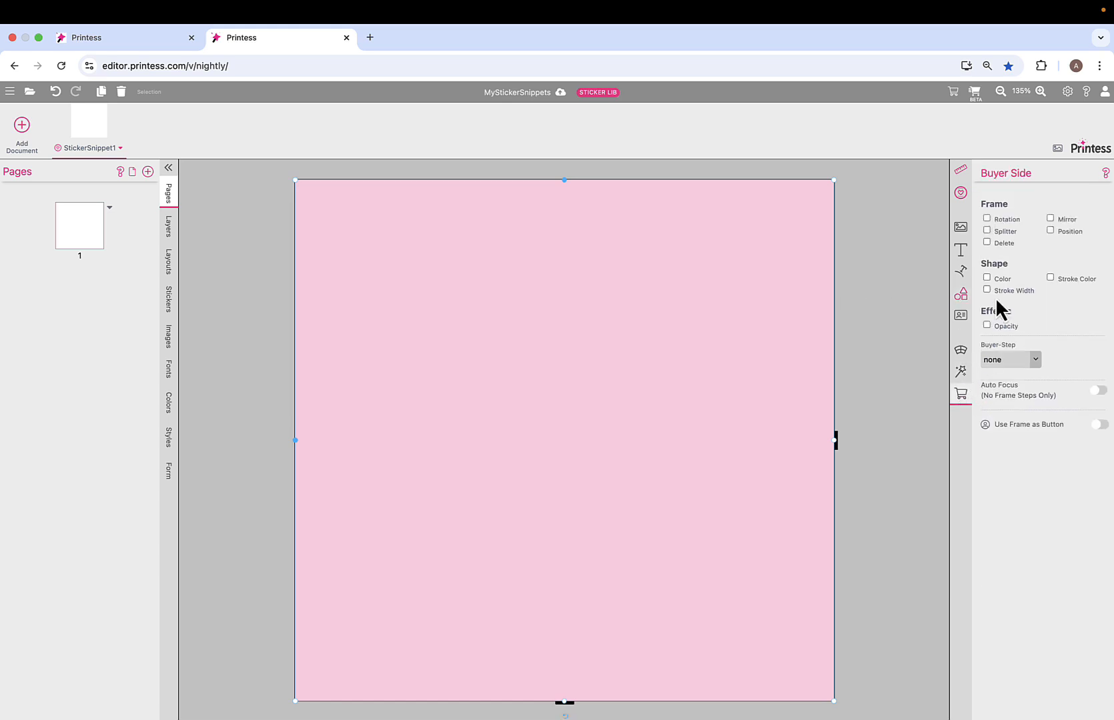
pyautogui.click(988, 277)
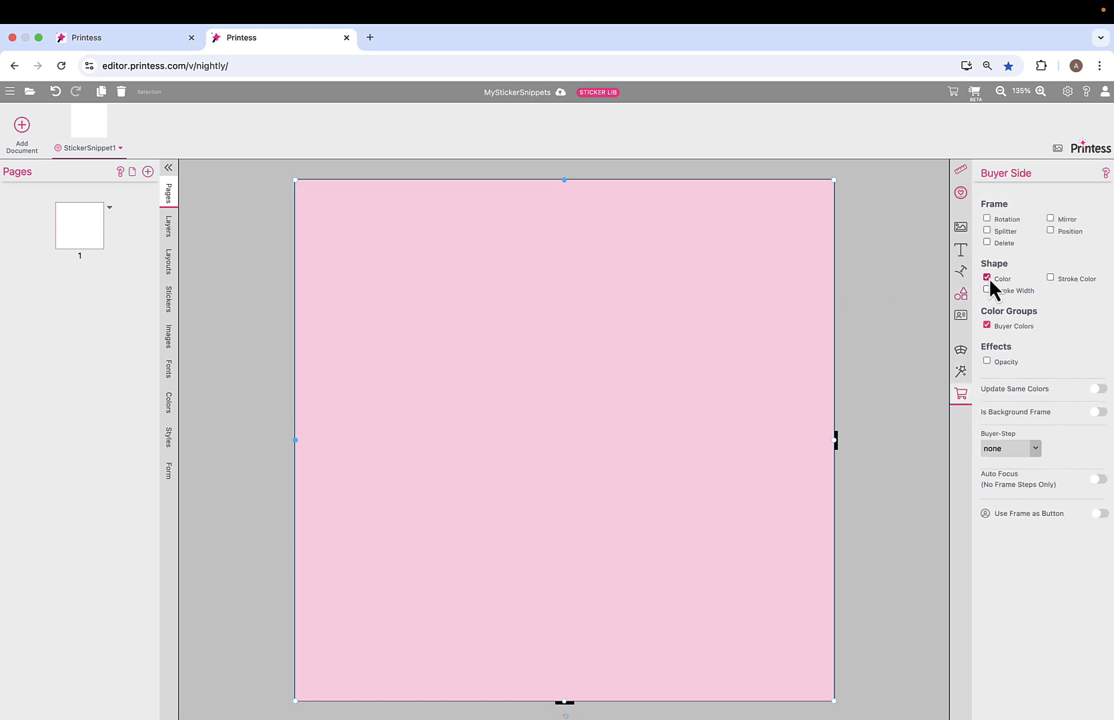
pyautogui.click(910, 297)
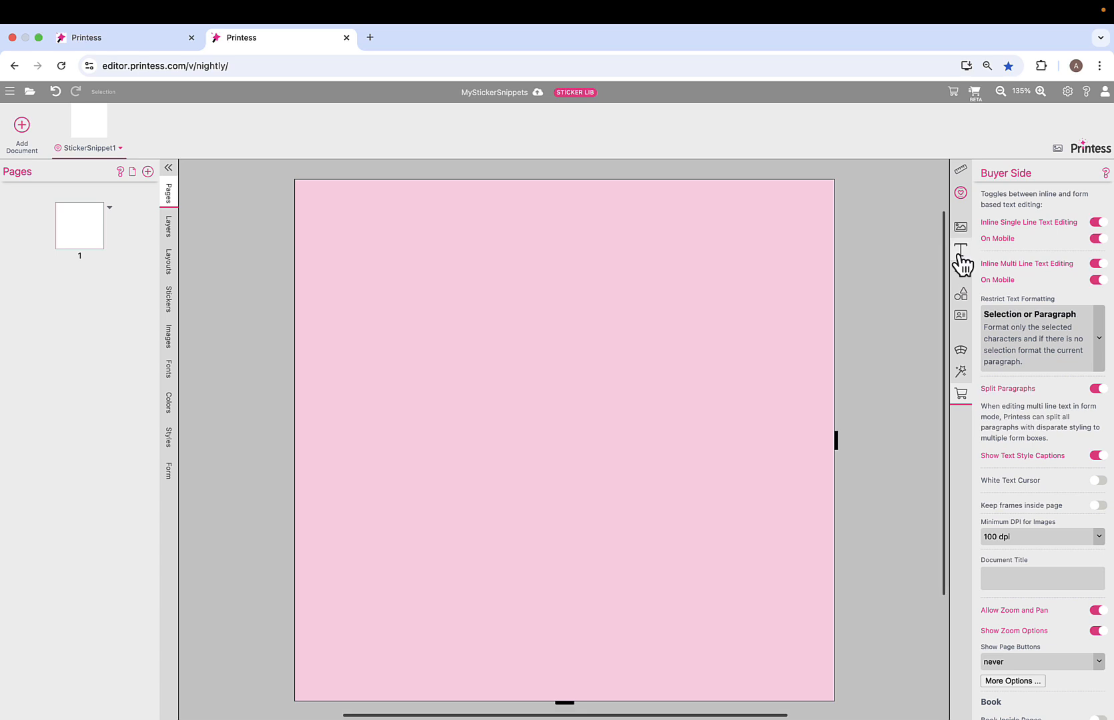
# Add a Fancy Text frame spanning most of the page's upper edge, with its text content editable by buyers
pyautogui.click(963, 257)
pyautogui.click(1085, 301)
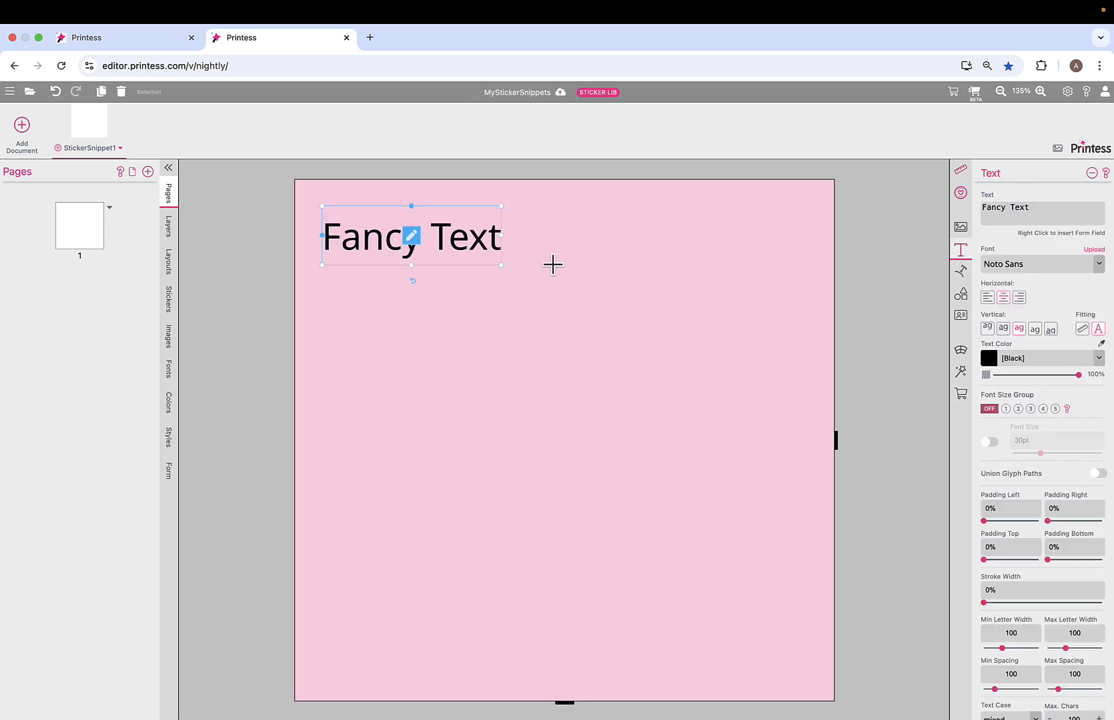
pyautogui.moveTo(493, 252); pyautogui.dragTo(792, 286)
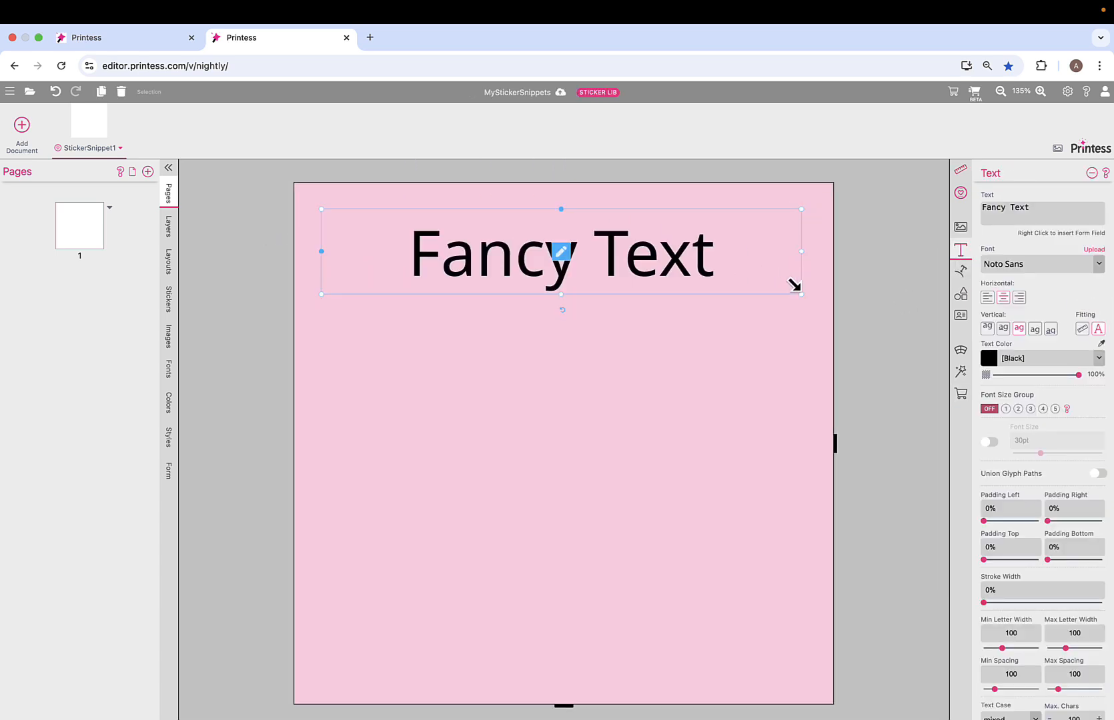
pyautogui.click(961, 395)
pyautogui.click(987, 277)
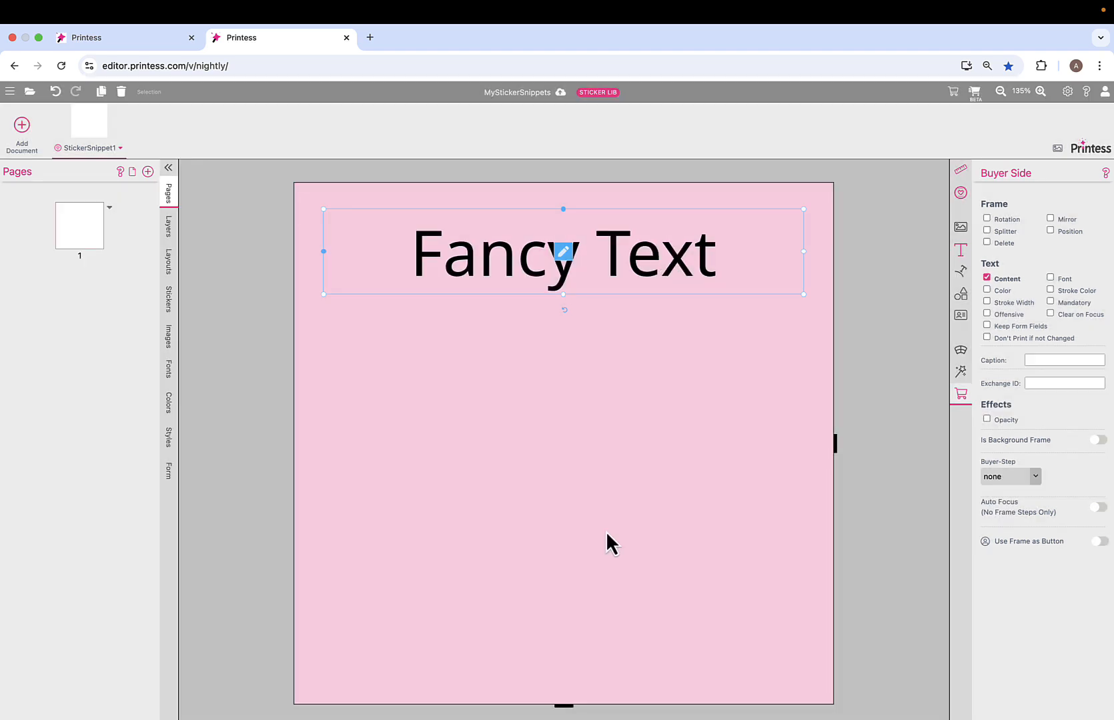
# Duplicate the Fancy Text frame, align the copy near the page's lower edge, and open the buyer-side preview
pyautogui.press('super+v')
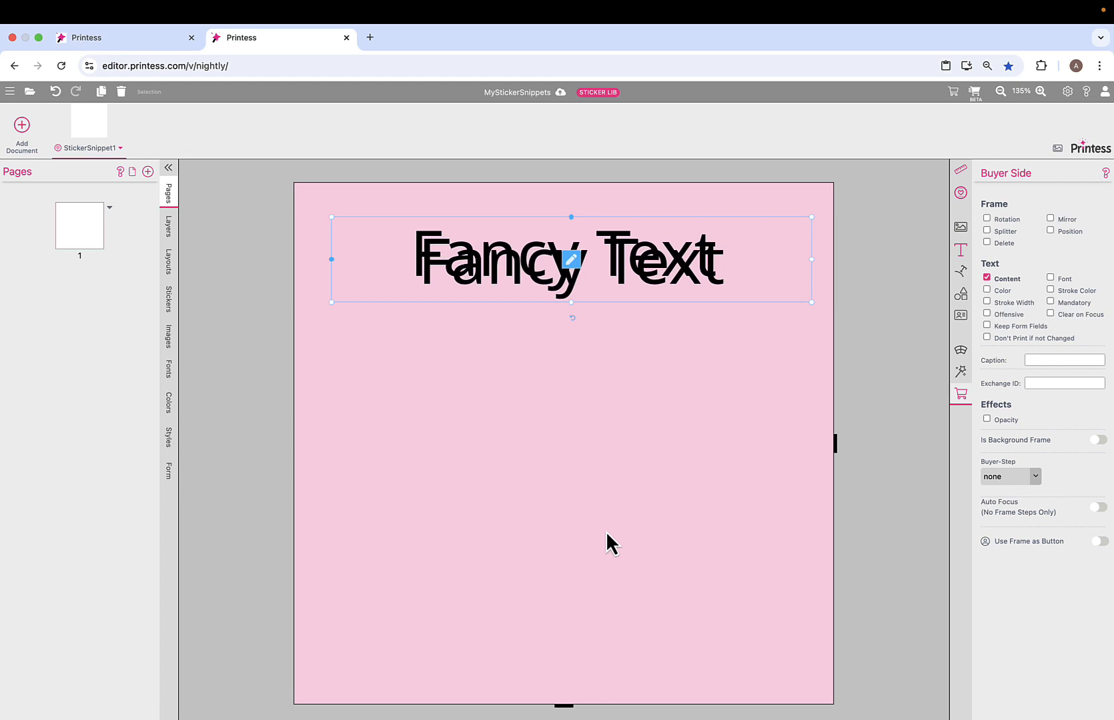
pyautogui.moveTo(642, 276); pyautogui.dragTo(635, 636)
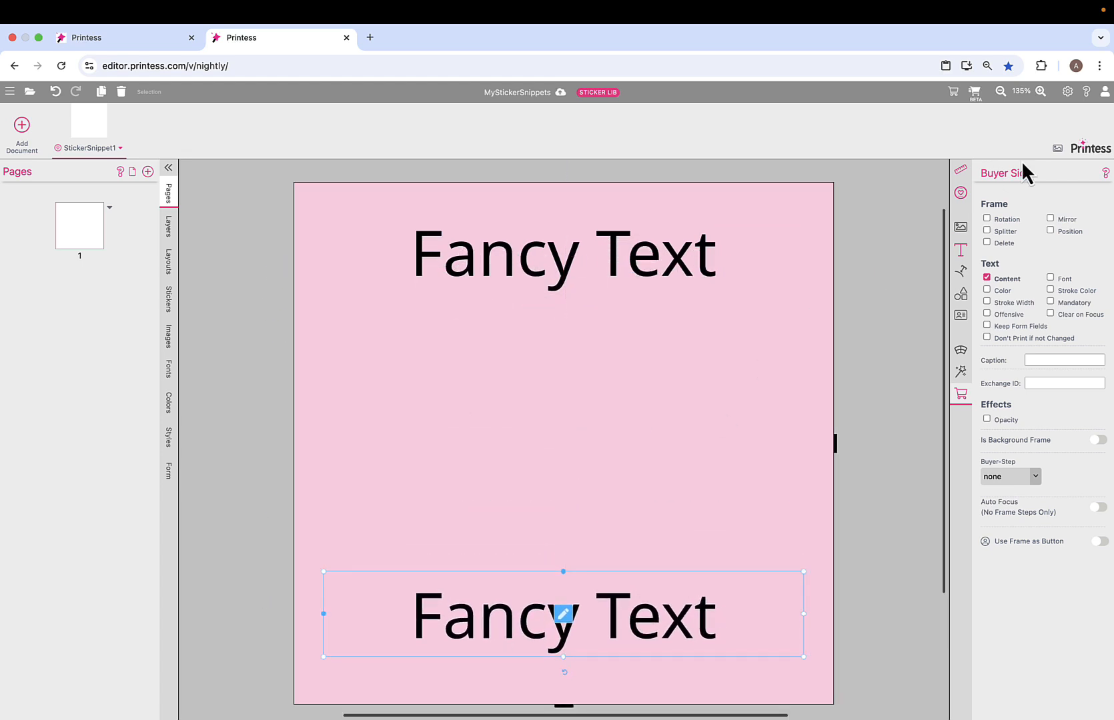
pyautogui.click(977, 93)
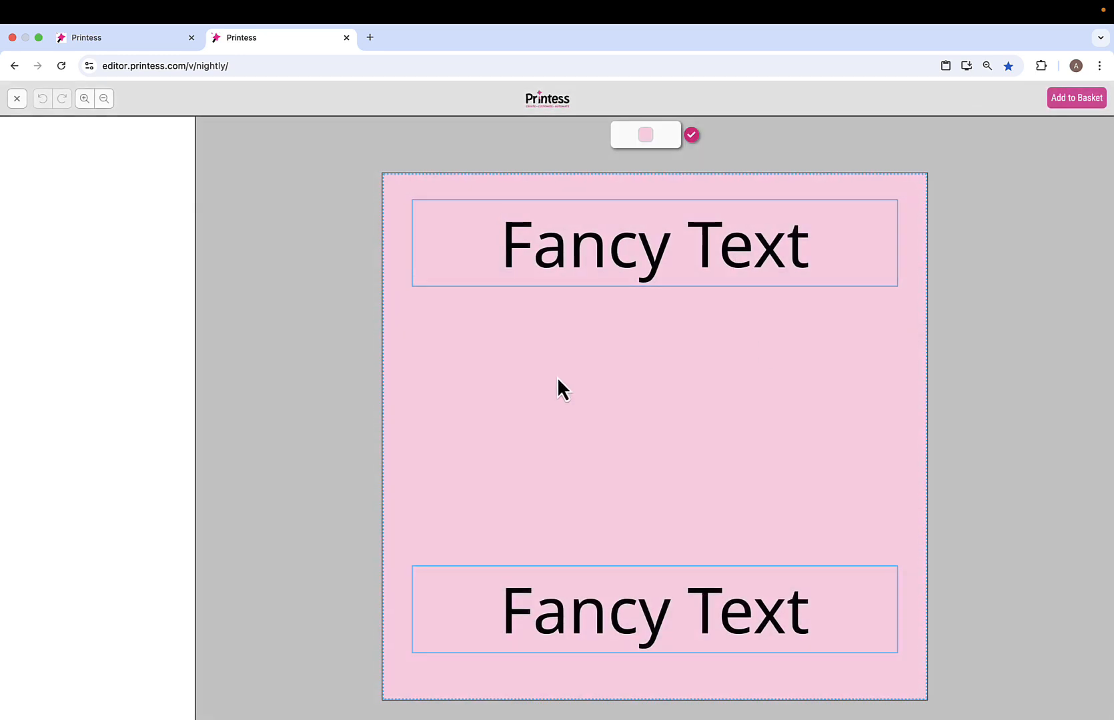
# Test the buyer-side preview by recoloring the background orange and opening both text frames for inline editing, and return to the editor
pyautogui.click(646, 135)
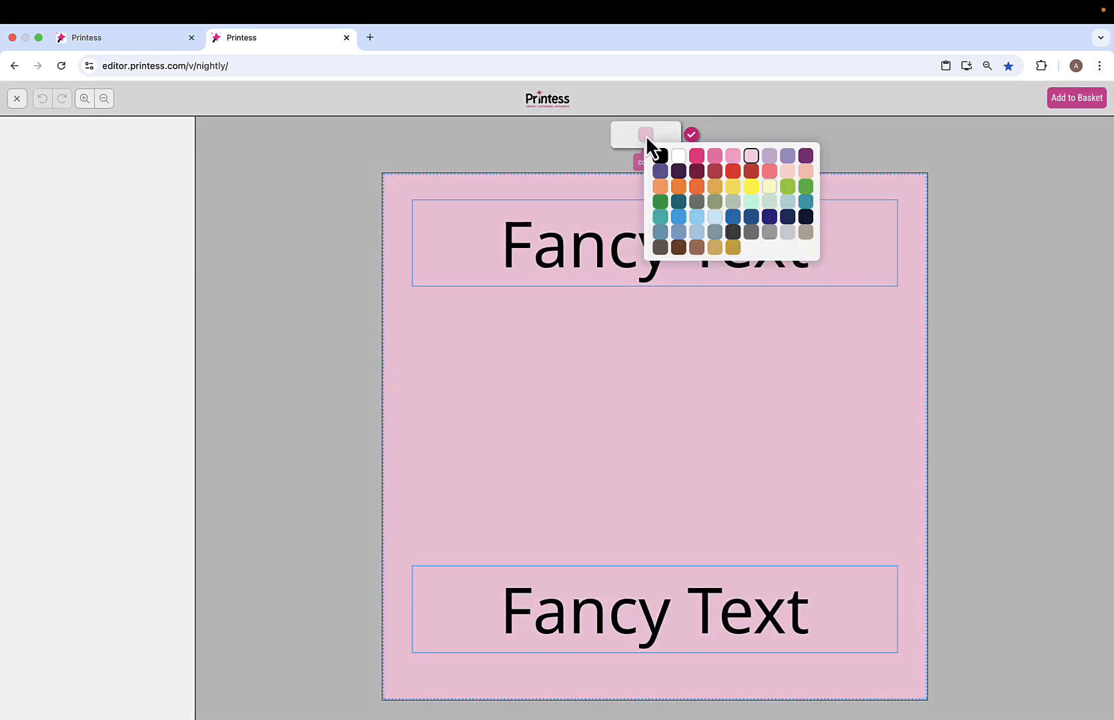
pyautogui.click(702, 188)
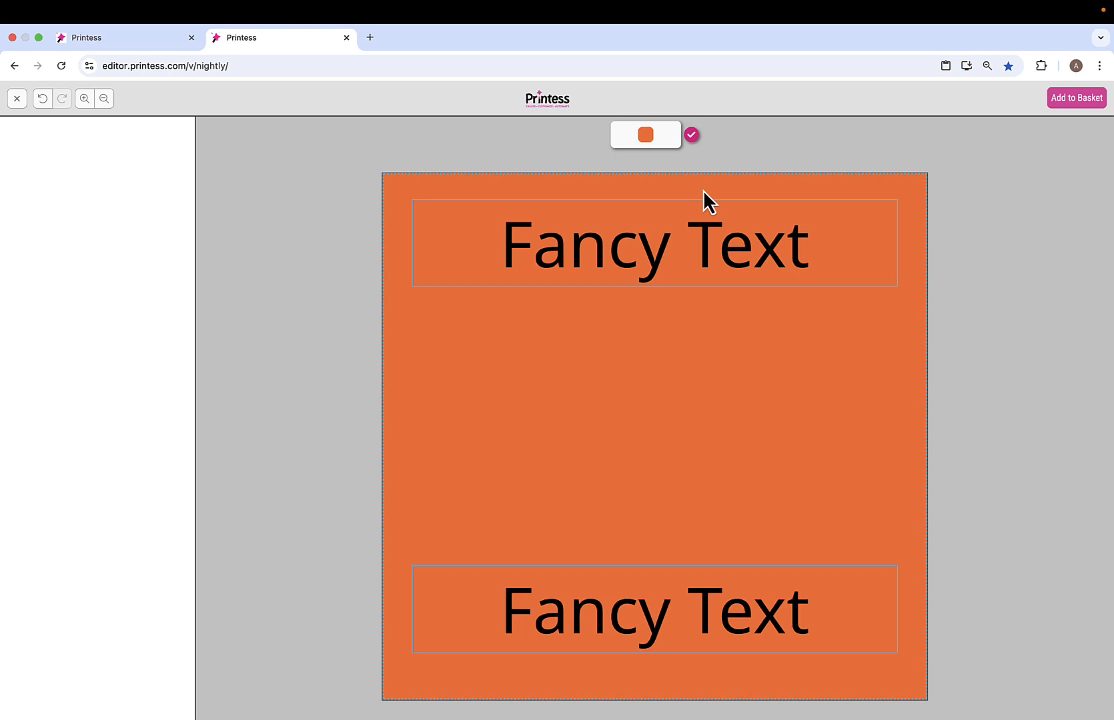
pyautogui.click(727, 265)
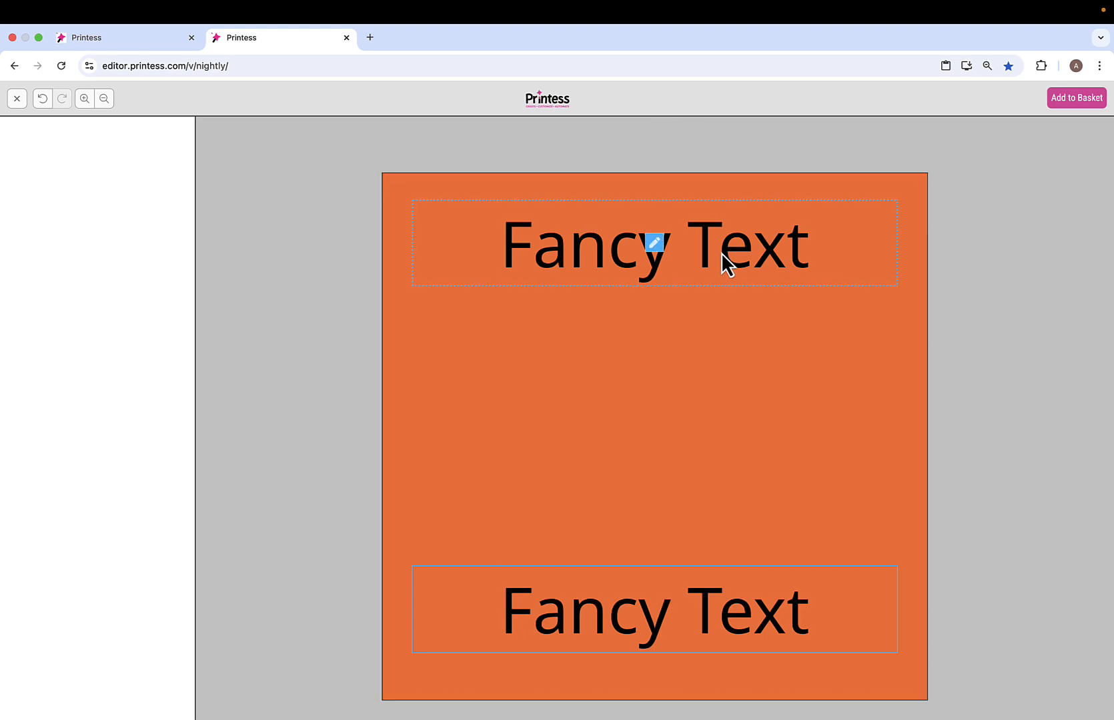
pyautogui.click(654, 242)
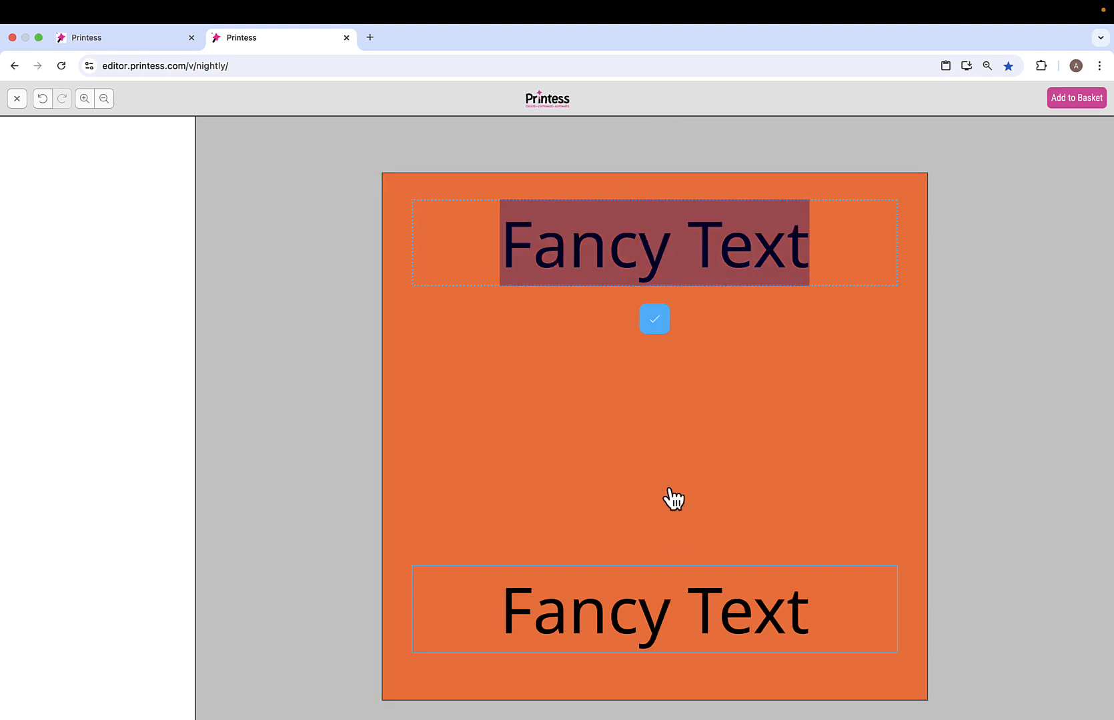
pyautogui.click(671, 610)
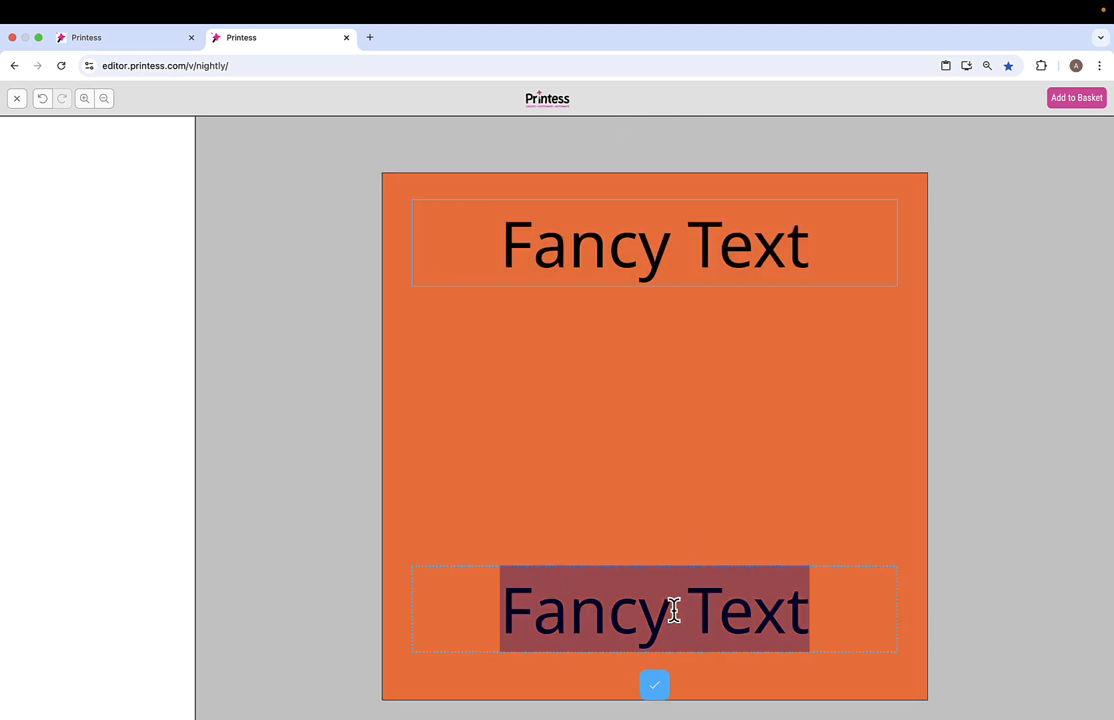
pyautogui.click(660, 690)
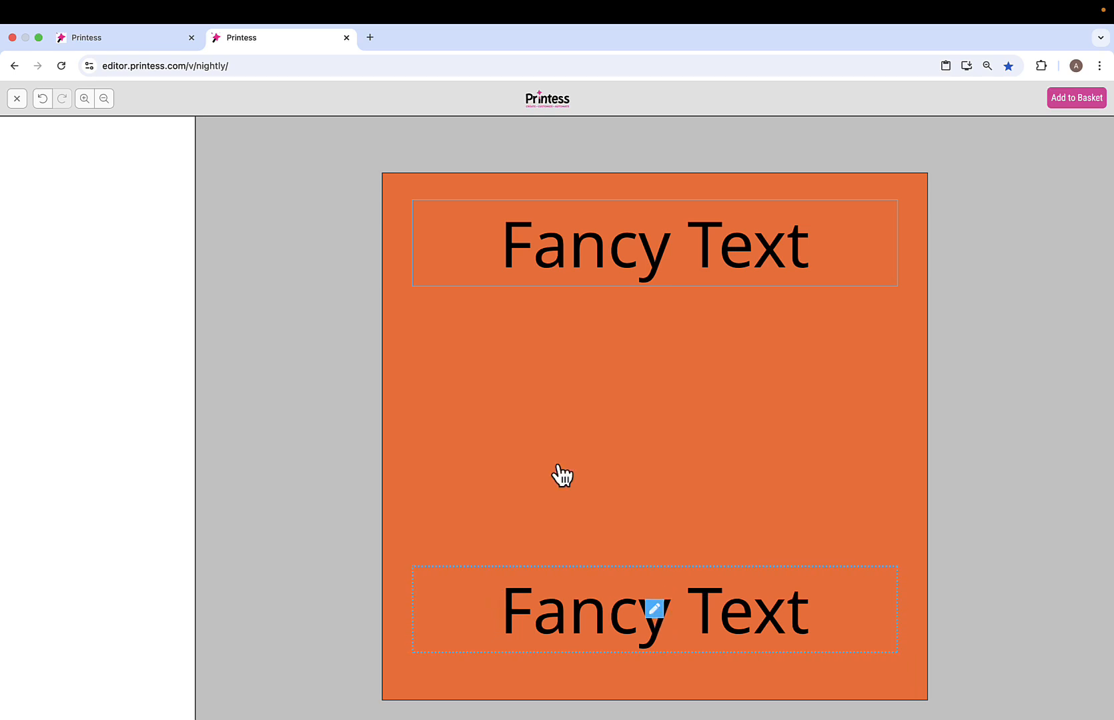
pyautogui.hscroll(1, 424, 371)
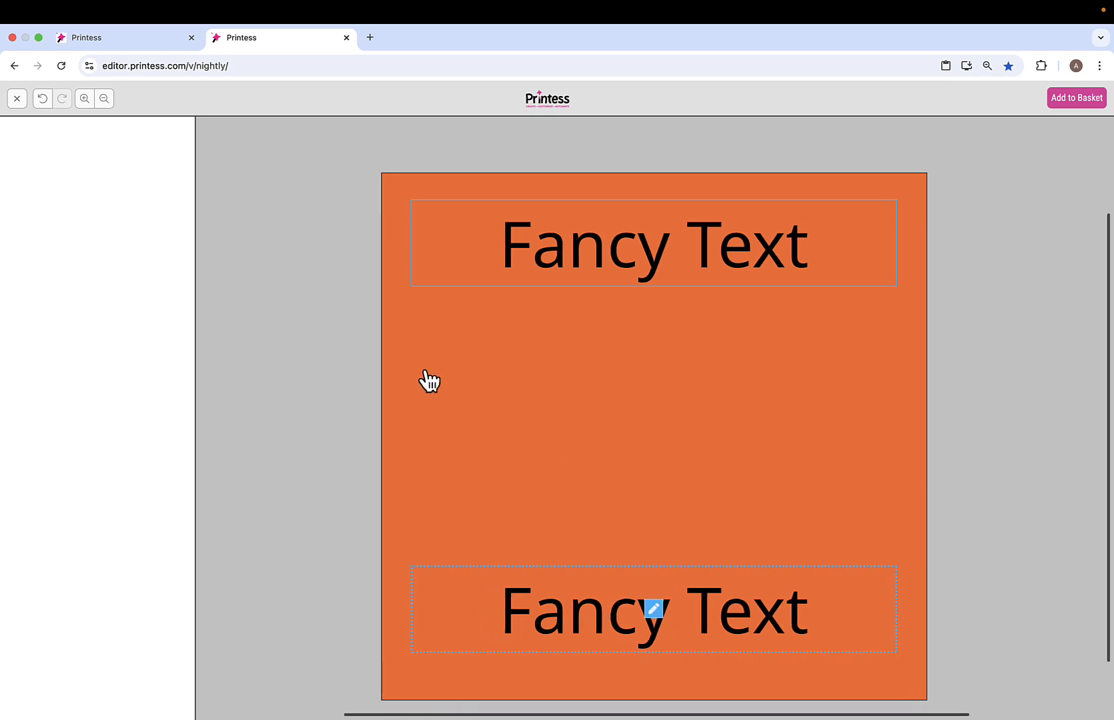
pyautogui.click(16, 99)
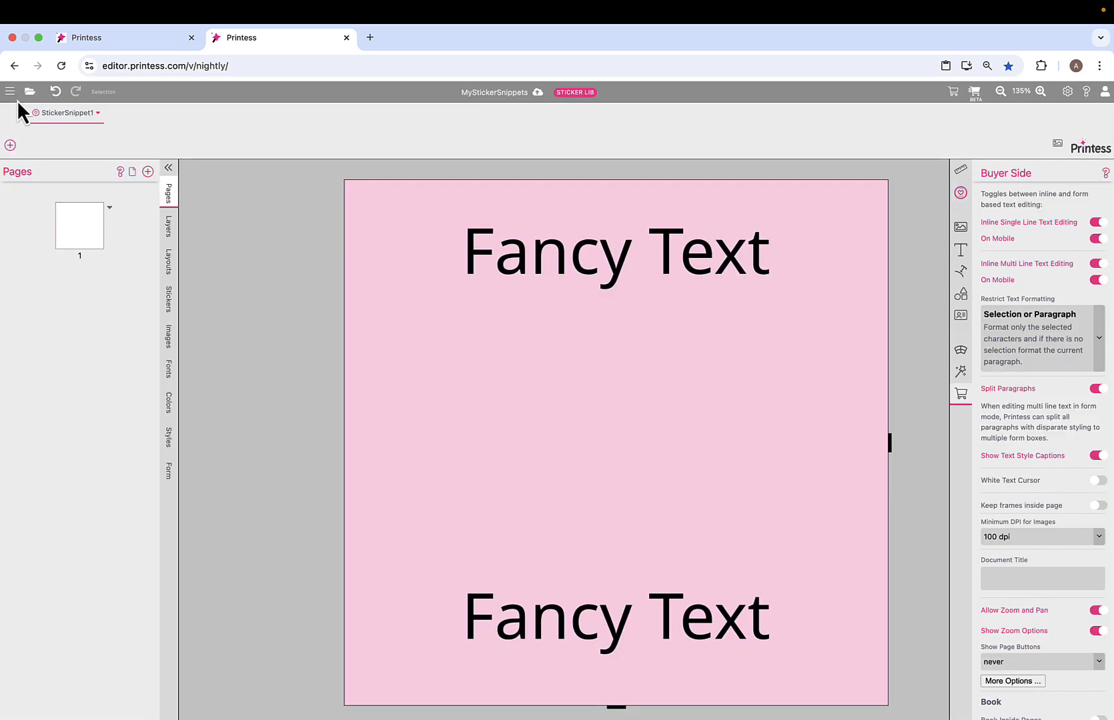
# Test the sticker in the buyer-side preview with the text "Hello" and an orange background, and return to the editor
pyautogui.click(410, 323)
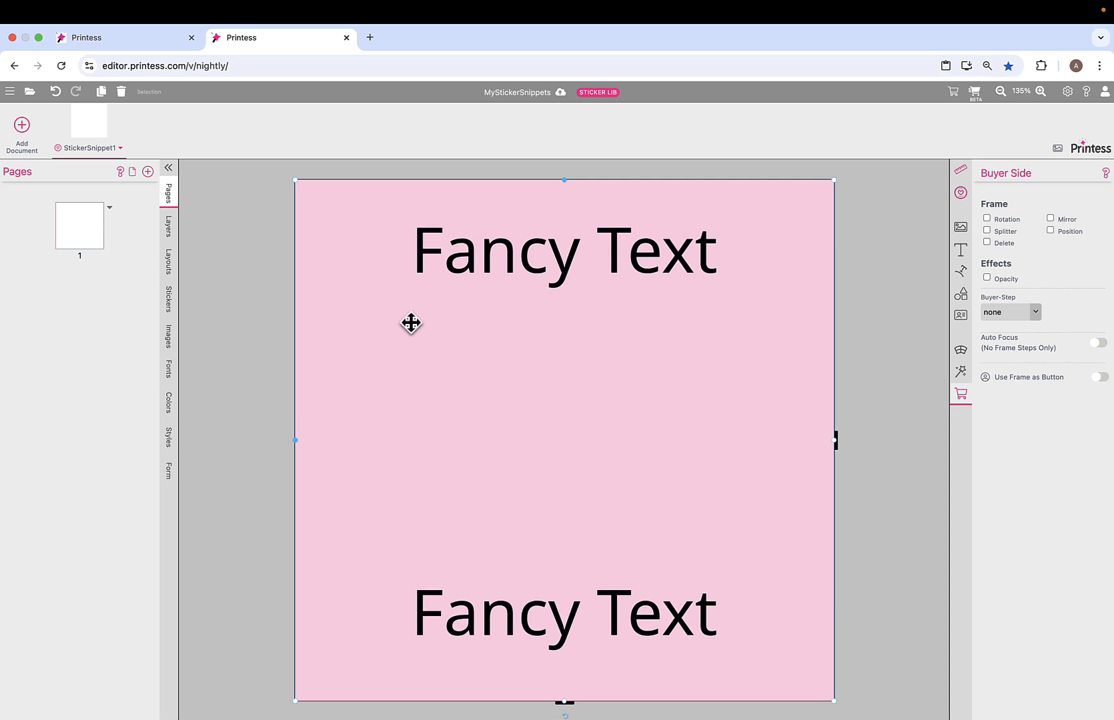
pyautogui.scroll(1, 411, 323)
pyautogui.hscroll(1, 411, 324)
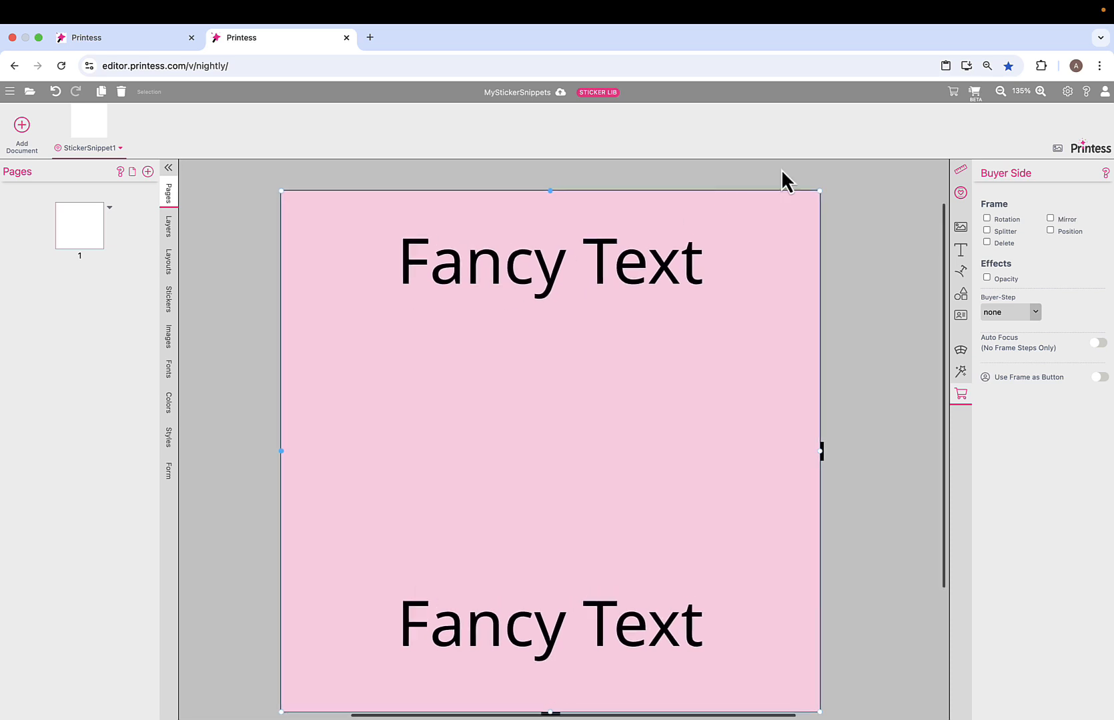
pyautogui.click(975, 93)
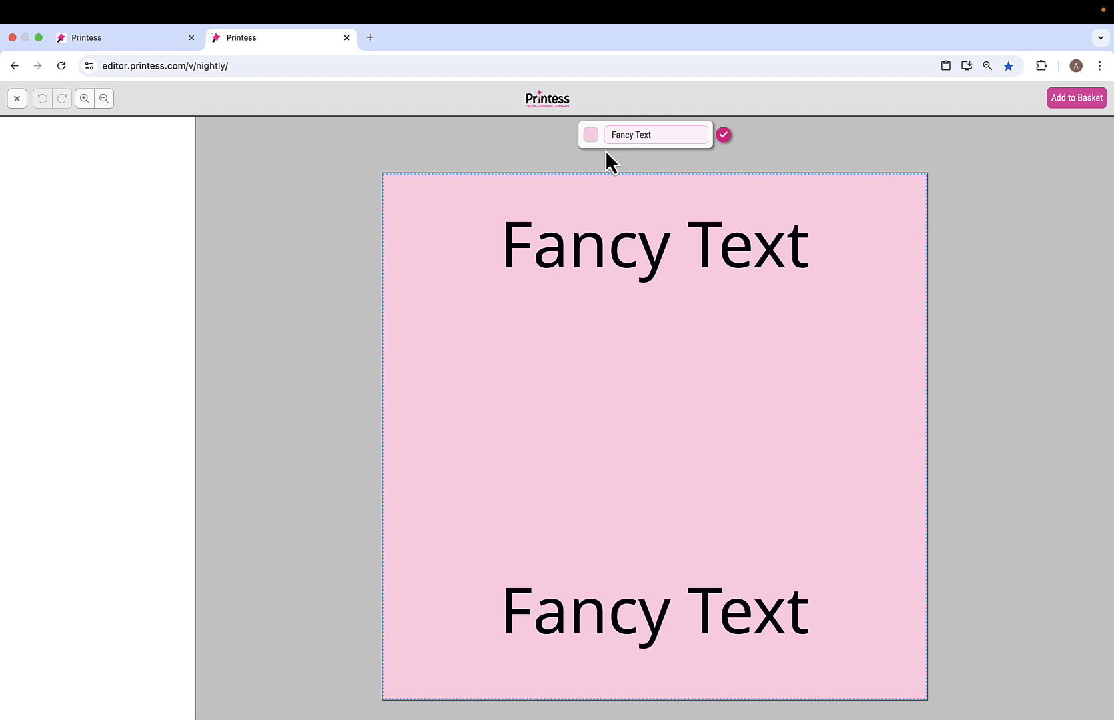
pyautogui.tripleClick(658, 134)
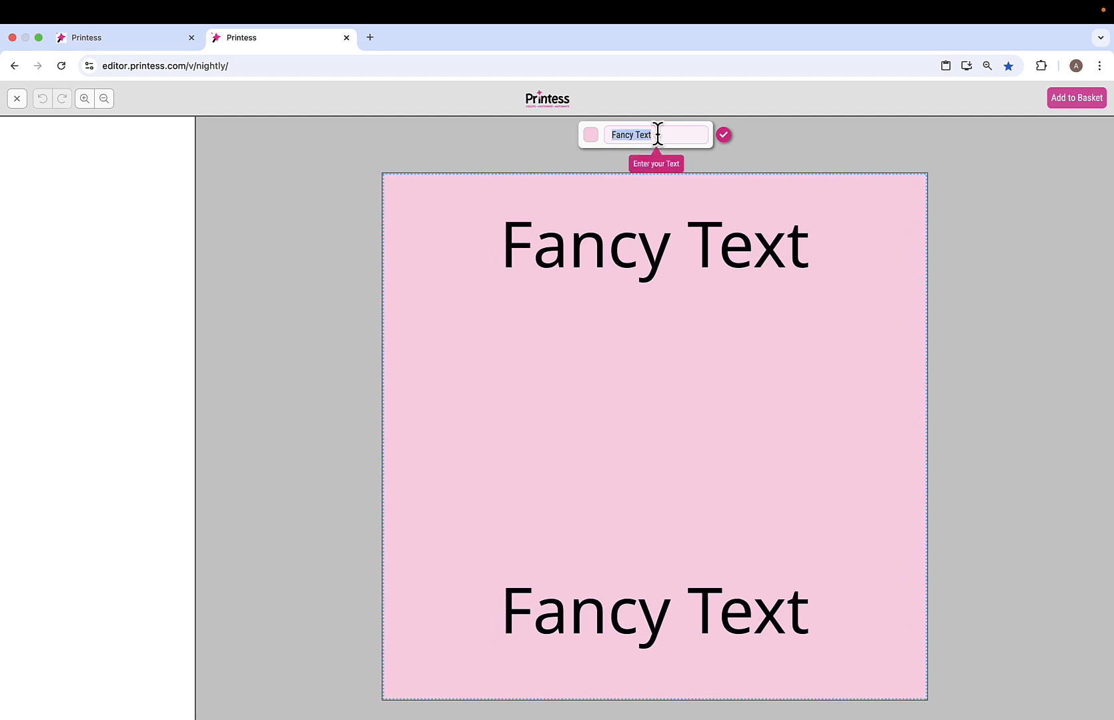
pyautogui.write('Hello')
pyautogui.click(590, 135)
pyautogui.click(638, 189)
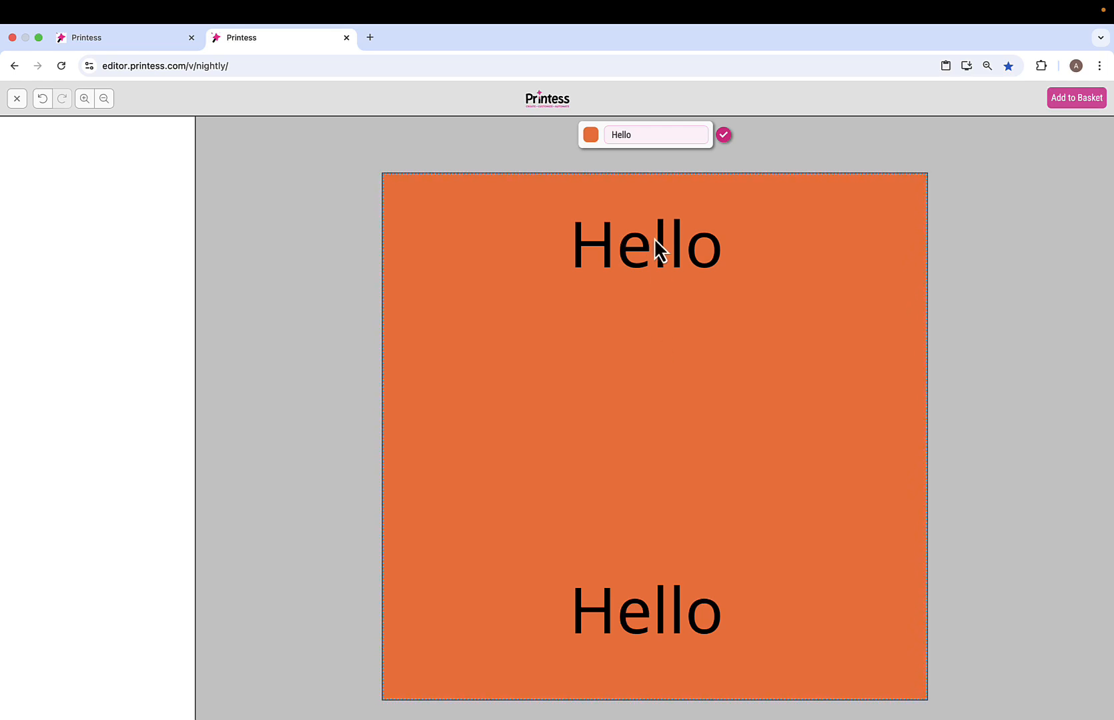
pyautogui.click(18, 98)
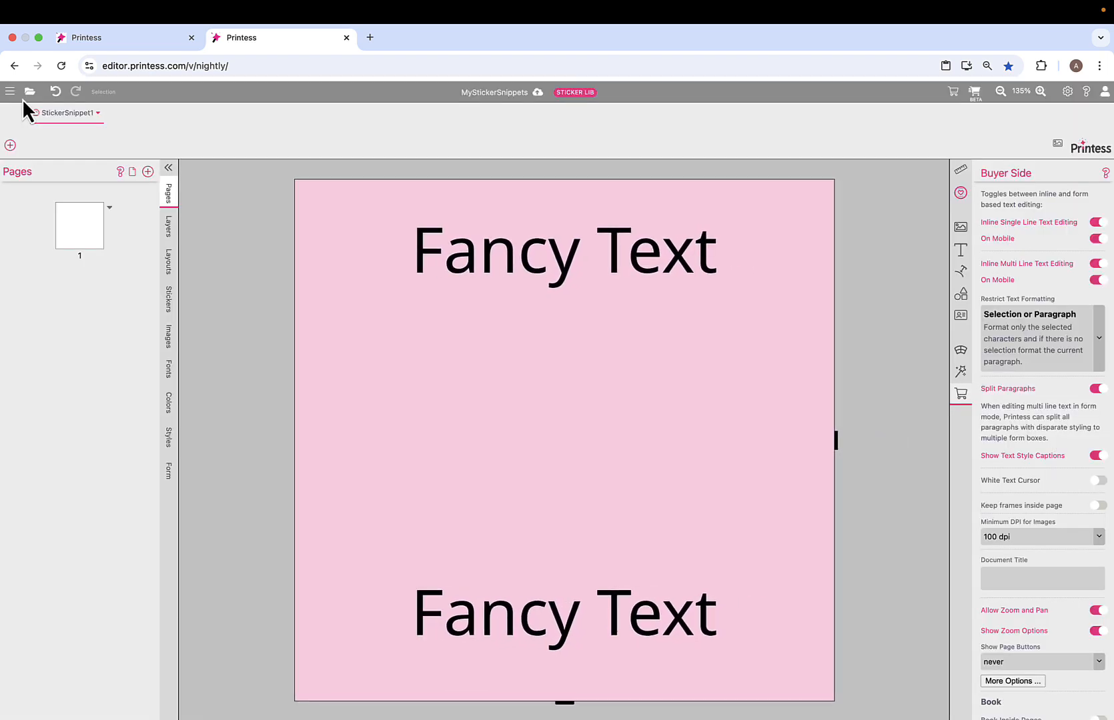
# Replace the text in the lower Fancy Text frame with "second"
pyautogui.click(585, 615)
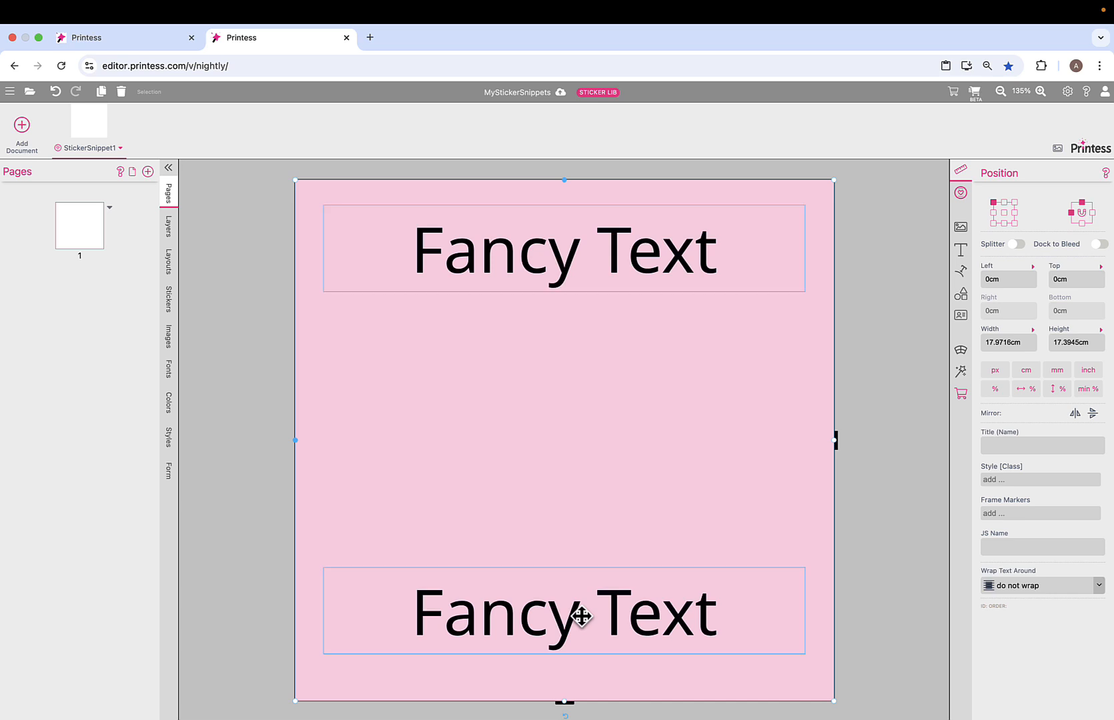
pyautogui.click(582, 616)
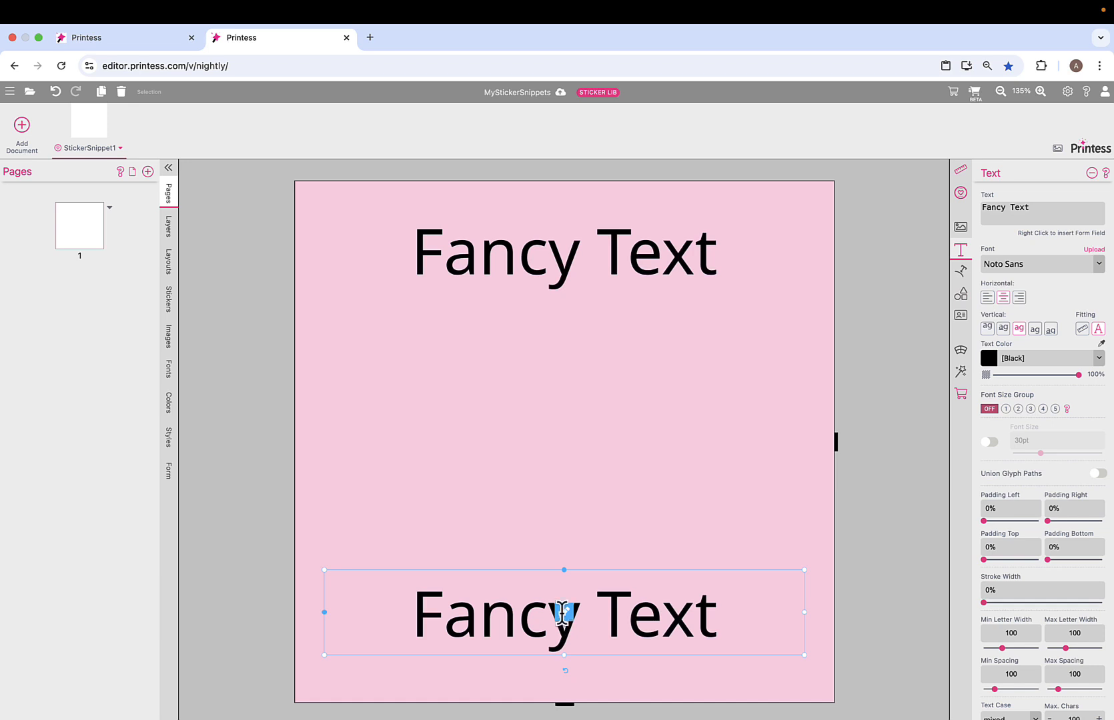
pyautogui.click(561, 612)
pyautogui.write('S')
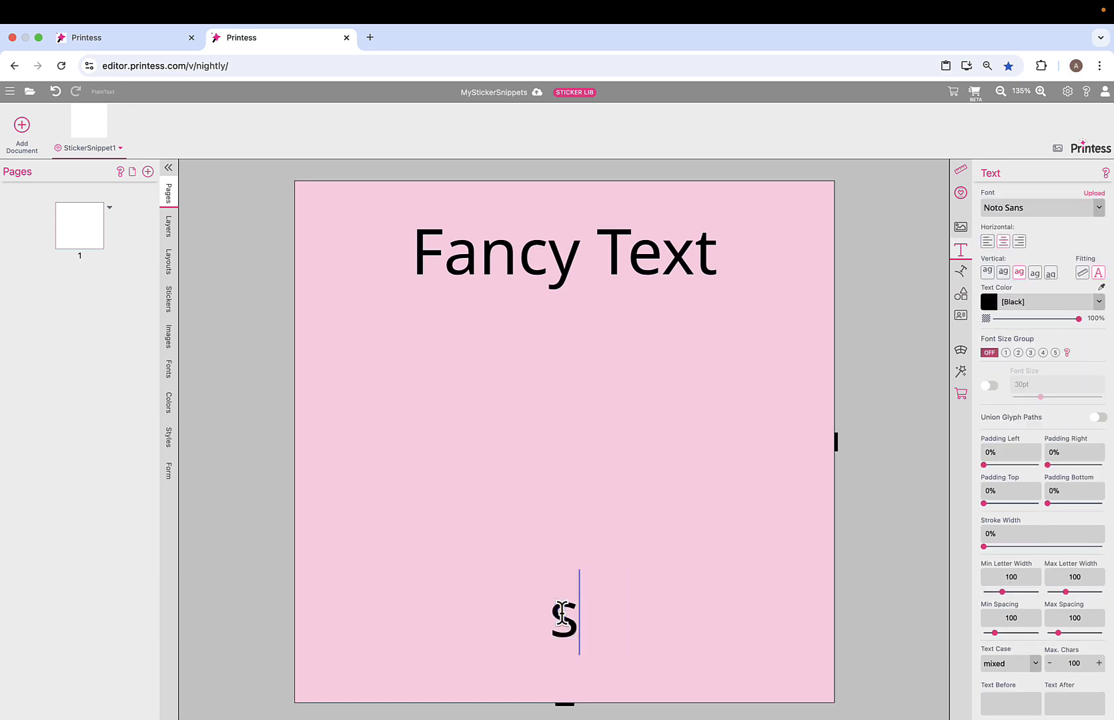
pyautogui.write('econd')
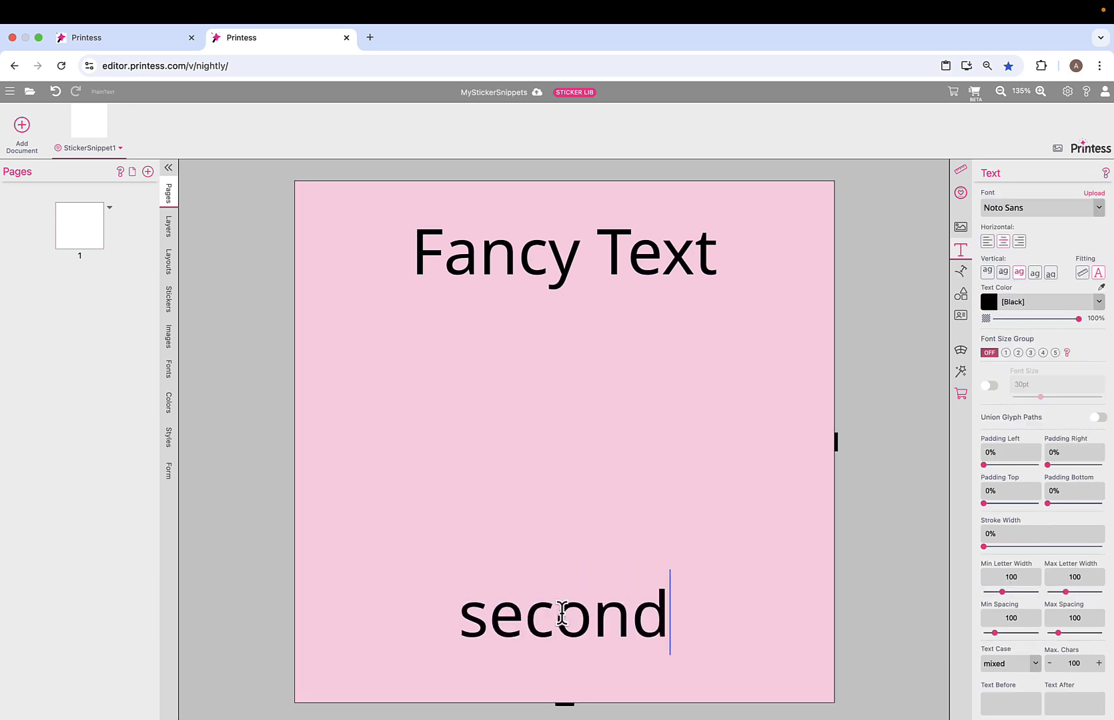
pyautogui.click(863, 435)
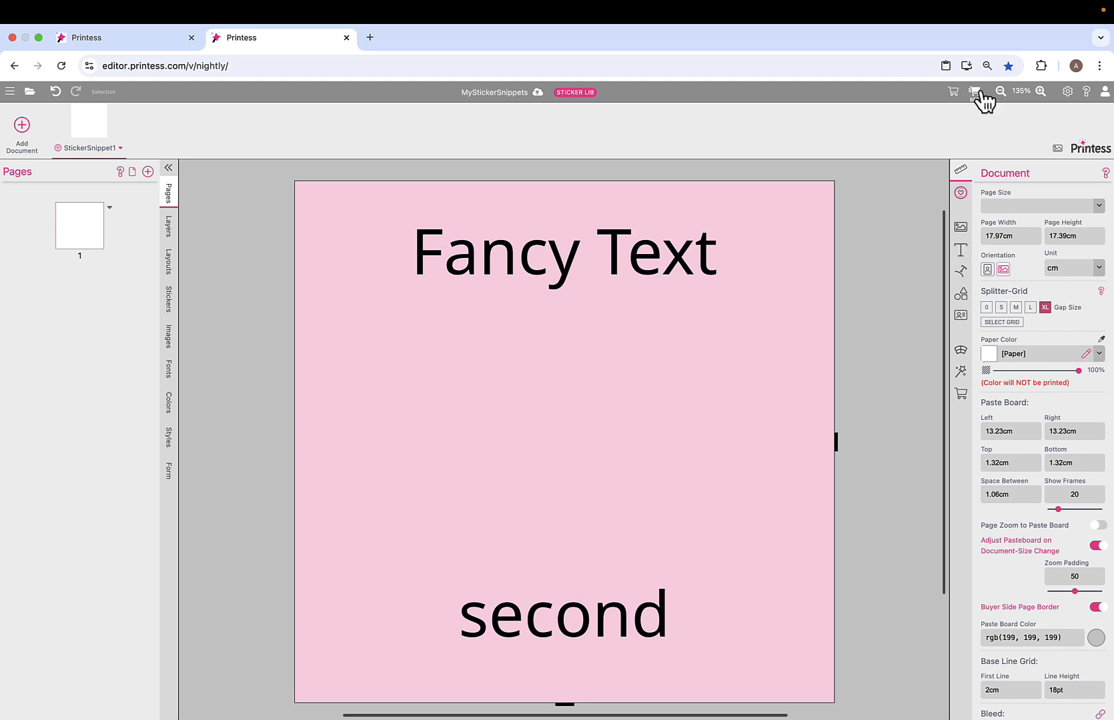
# Test both text fields in the buyer-side preview, entering "Hello" and a first name, and return to the editor
pyautogui.click(791, 402)
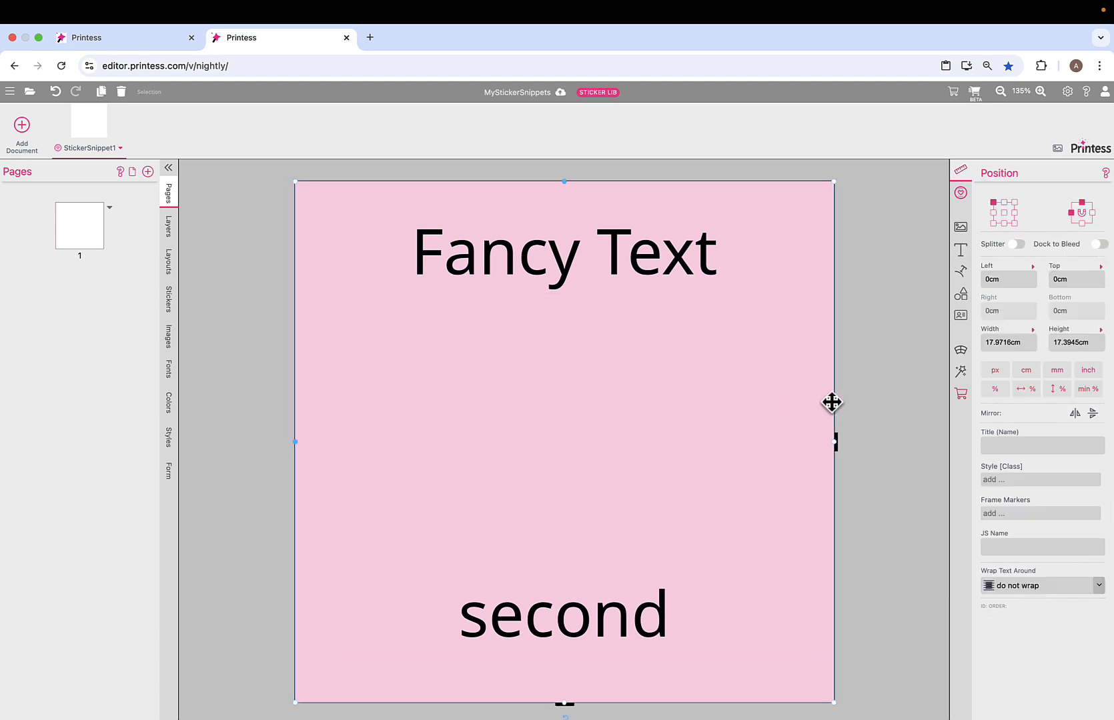
pyautogui.click(976, 94)
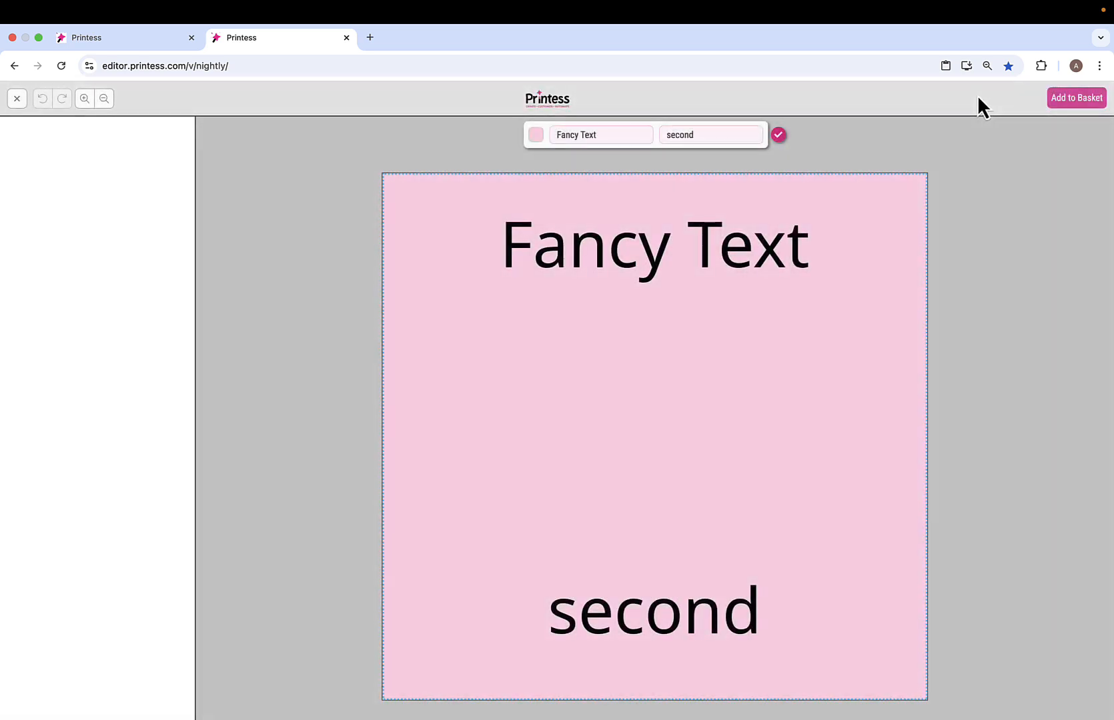
pyautogui.click(724, 132)
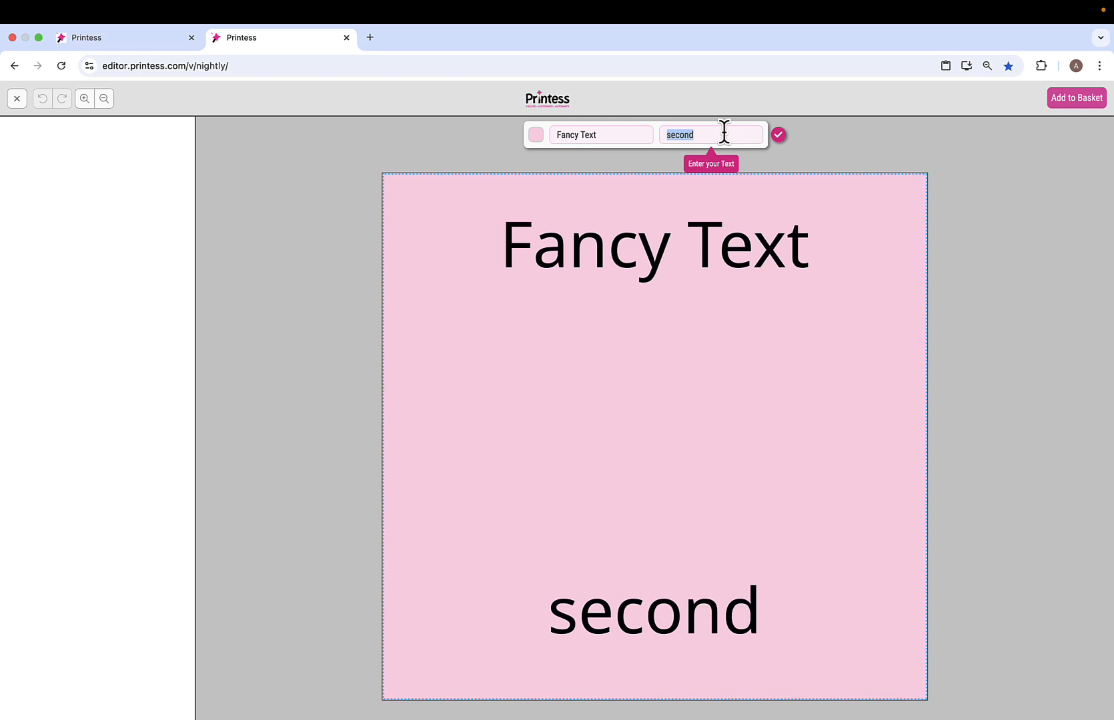
pyautogui.click(617, 132)
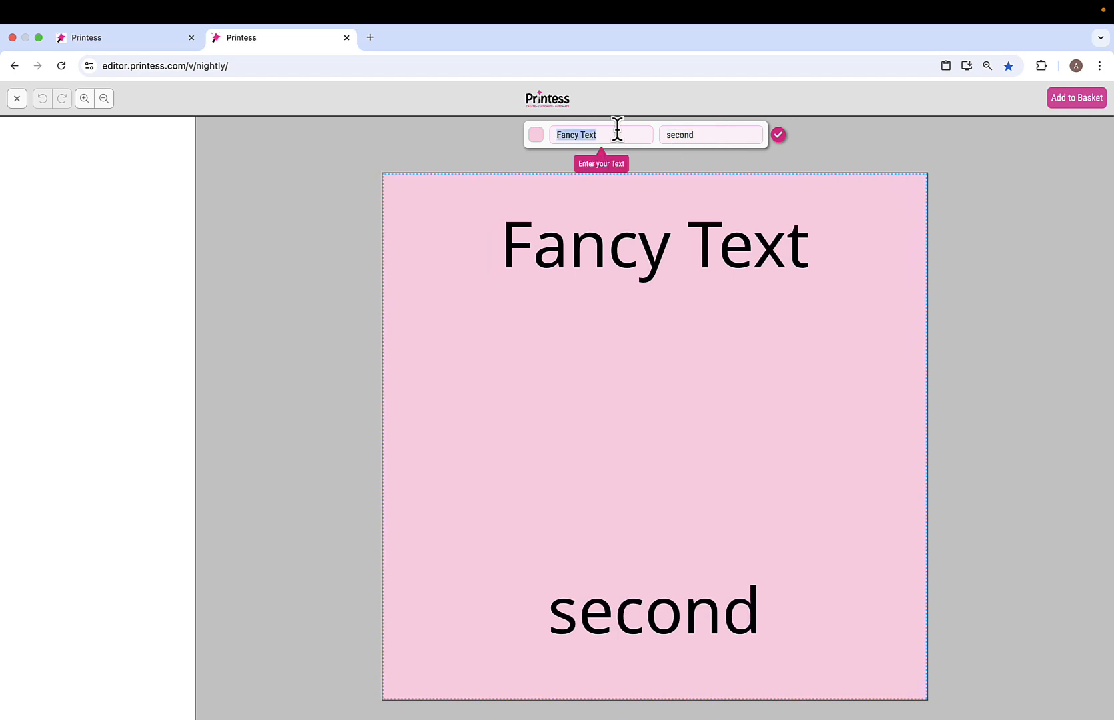
pyautogui.write('Hello')
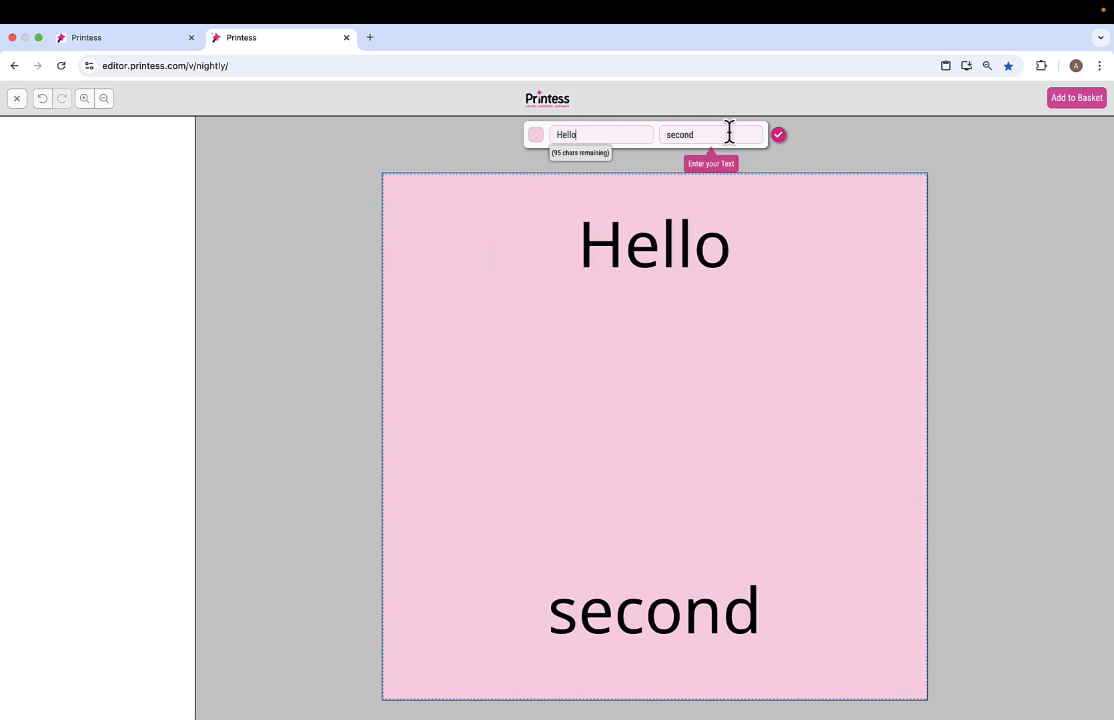
pyautogui.click(729, 132)
pyautogui.write('Axel')
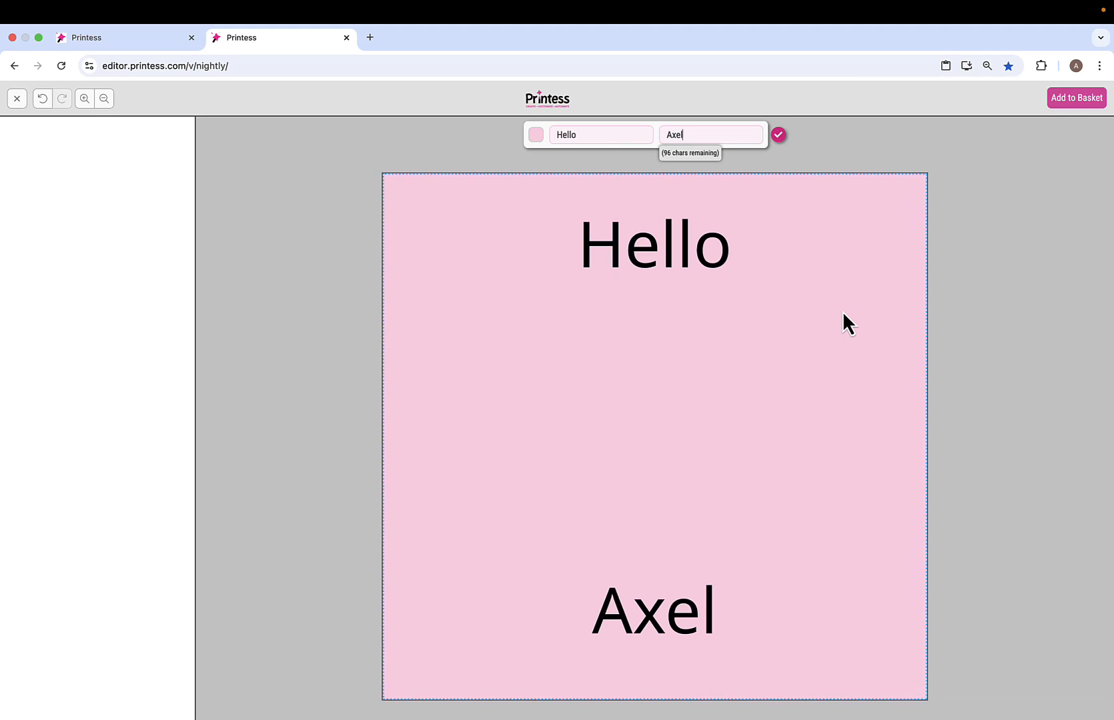
pyautogui.hscroll(1, 843, 311)
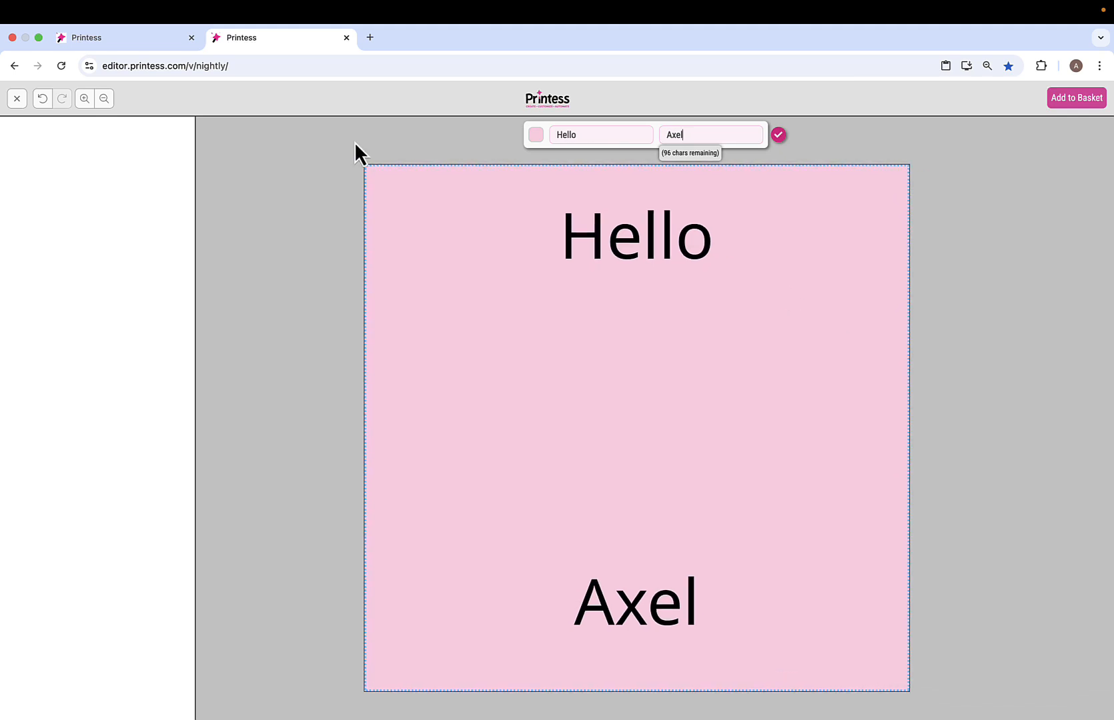
pyautogui.click(16, 99)
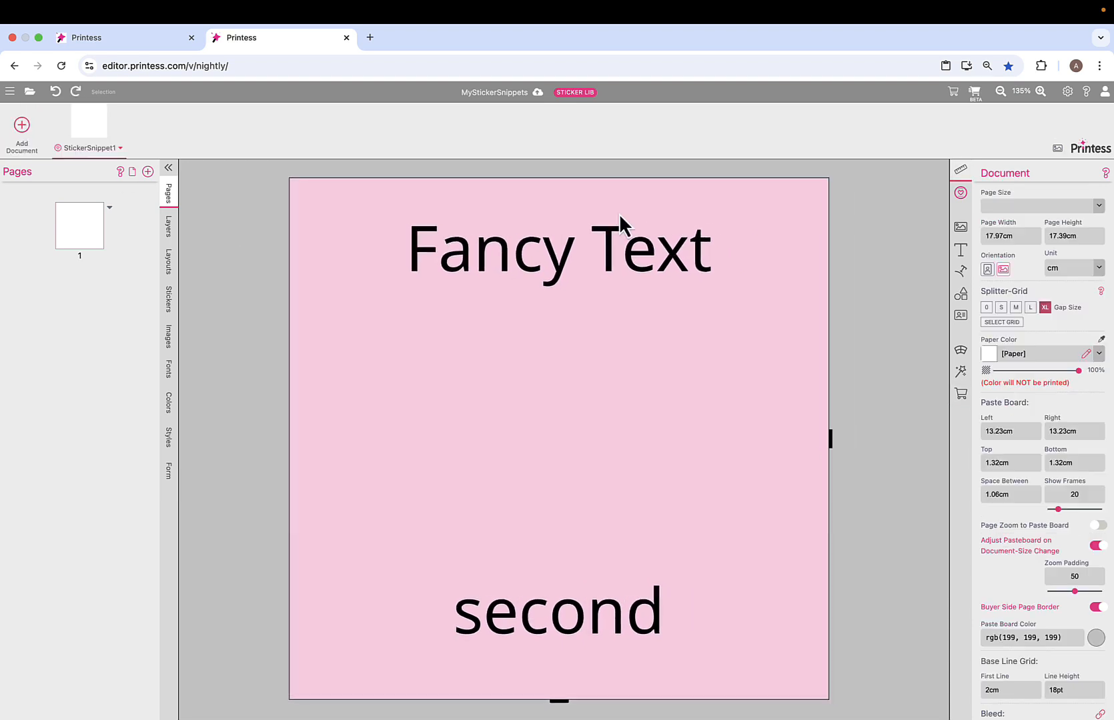
# Change the upper text to "I love" in the Mr Dafoe font and make its frame taller
pyautogui.click(619, 214)
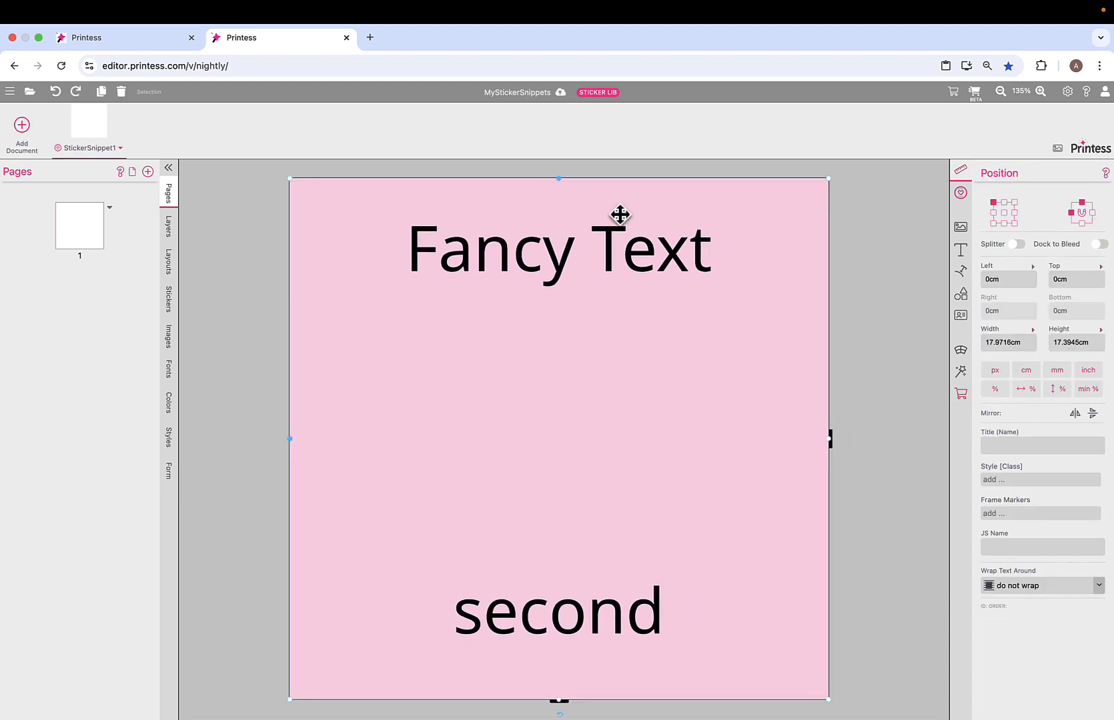
pyautogui.click(541, 251)
pyautogui.click(554, 247)
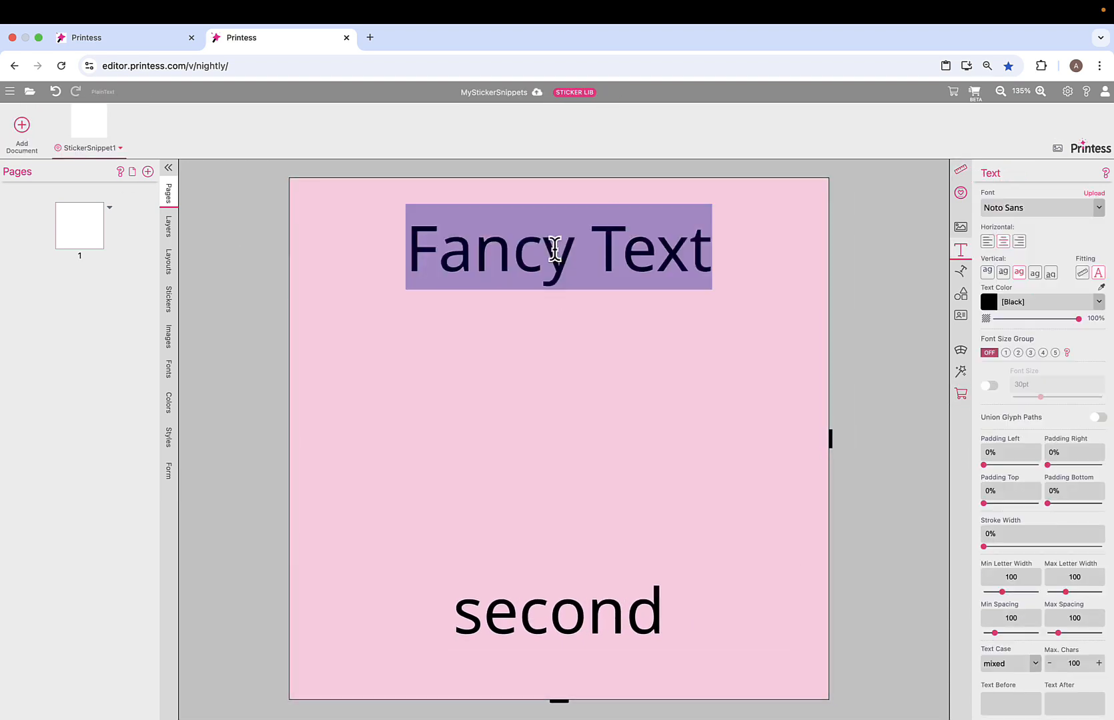
pyautogui.write('I love')
pyautogui.click(1098, 208)
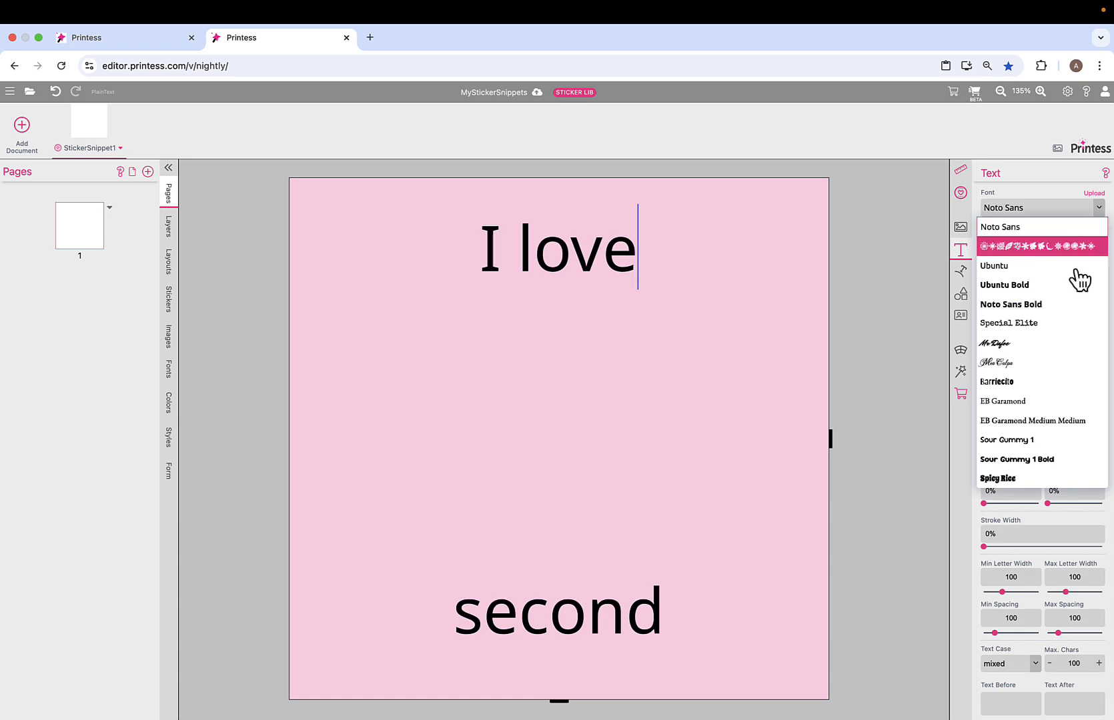
pyautogui.click(1065, 365)
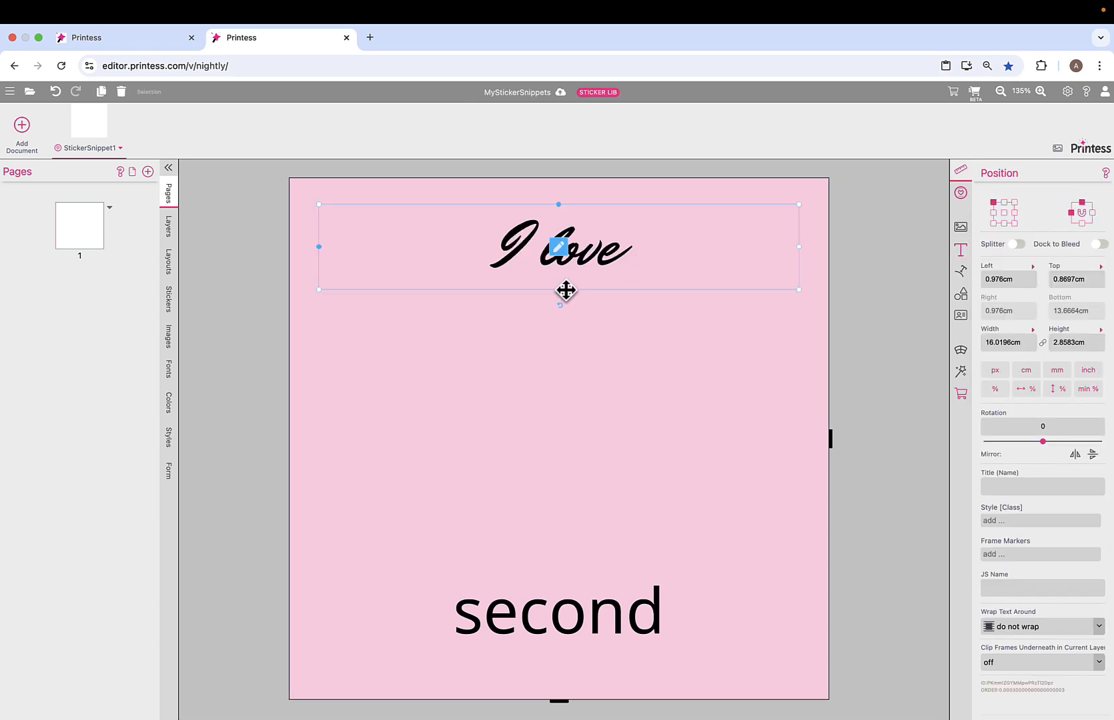
pyautogui.moveTo(557, 324); pyautogui.dragTo(558, 324)
# Change the lower text to "dog's name" in the Mr Dafoe font and deselect it
pyautogui.doubleClick(559, 613)
pyautogui.click(589, 627)
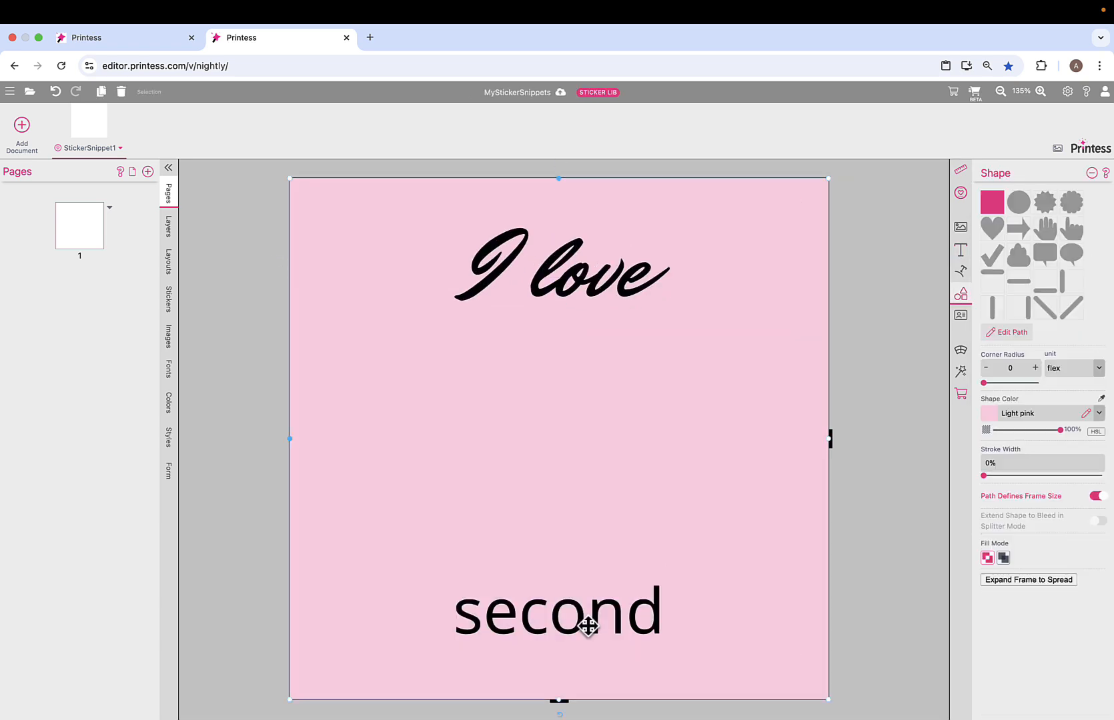
pyautogui.click(589, 627)
pyautogui.click(558, 614)
pyautogui.click(1098, 209)
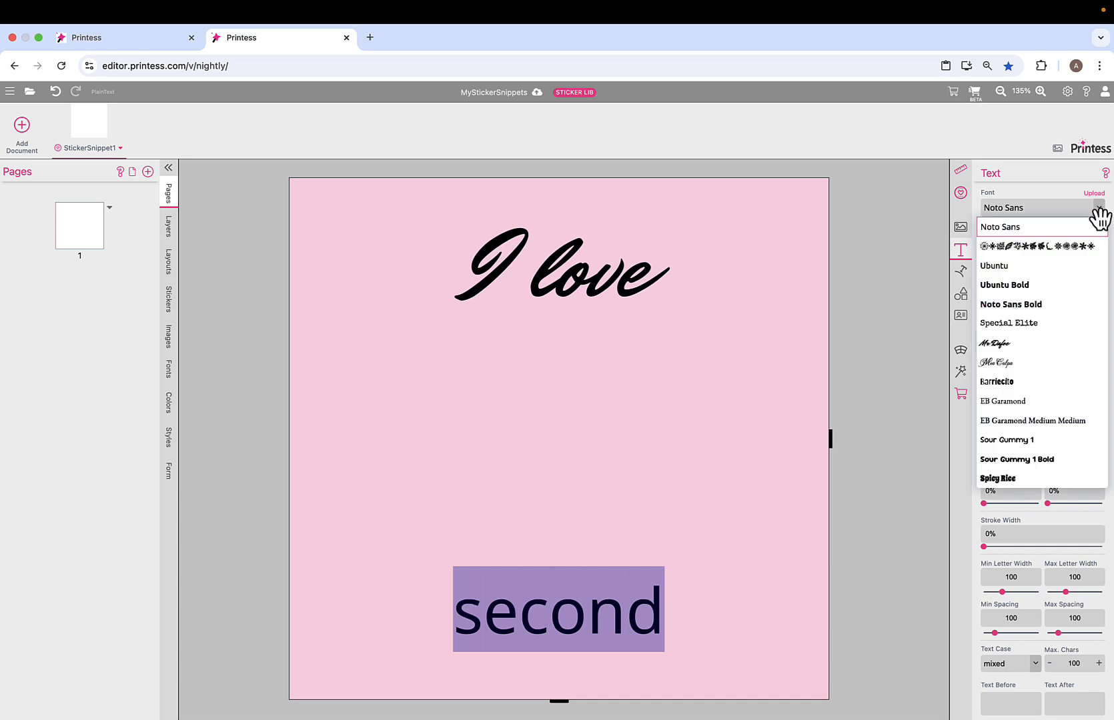
pyautogui.click(1071, 342)
pyautogui.write("dog's name")
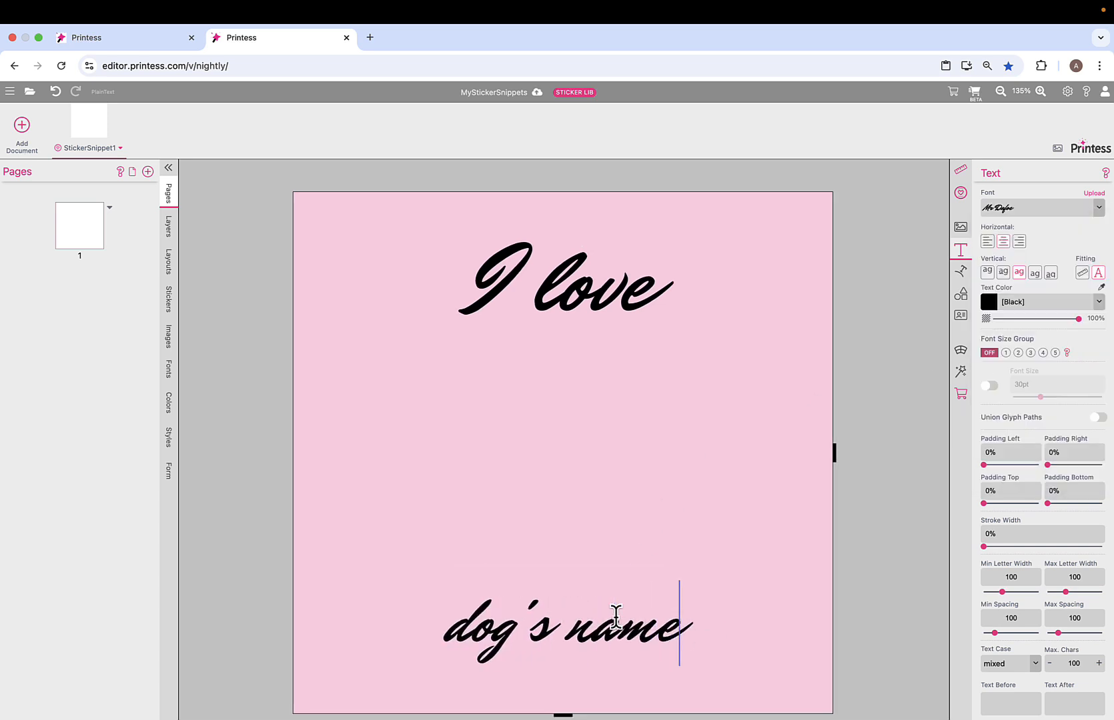
pyautogui.click(840, 401)
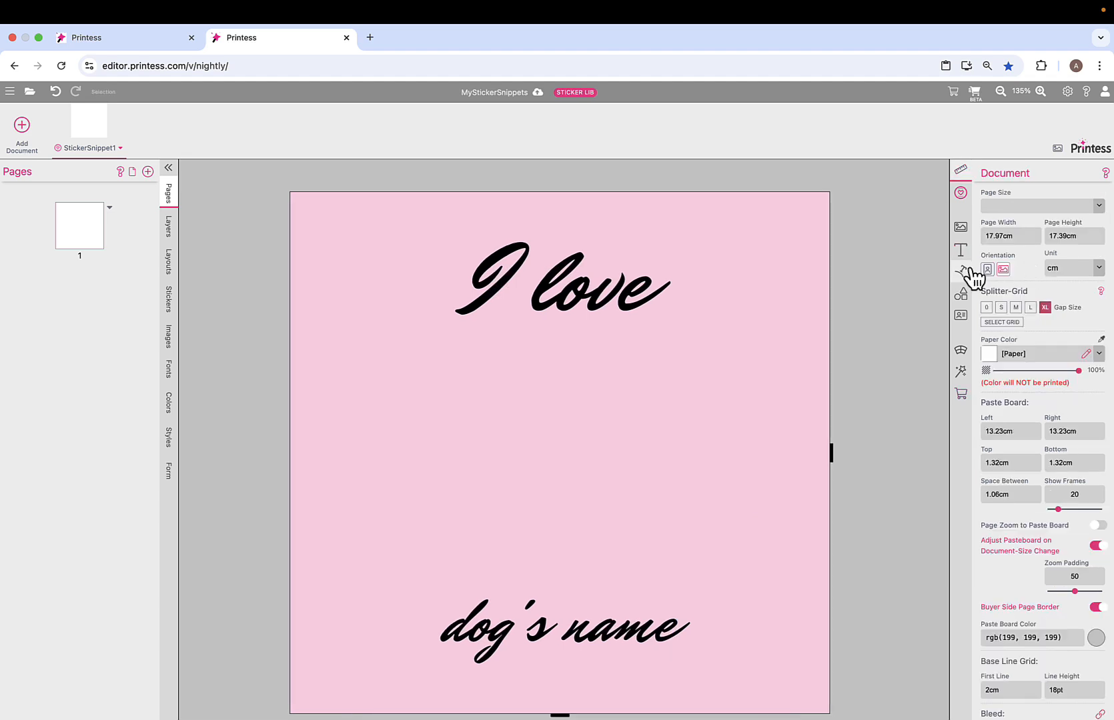
# Add the puppy.jpg image to the sticker, enlarge it and centre it between the two text lines
pyautogui.click(961, 228)
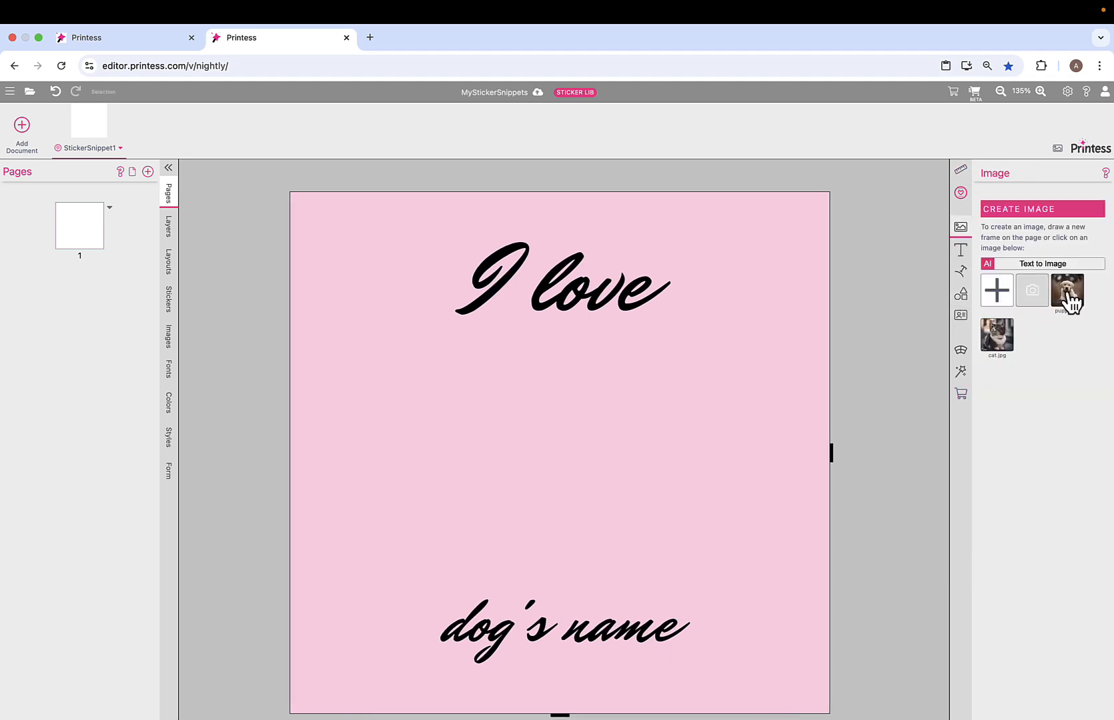
pyautogui.click(1068, 293)
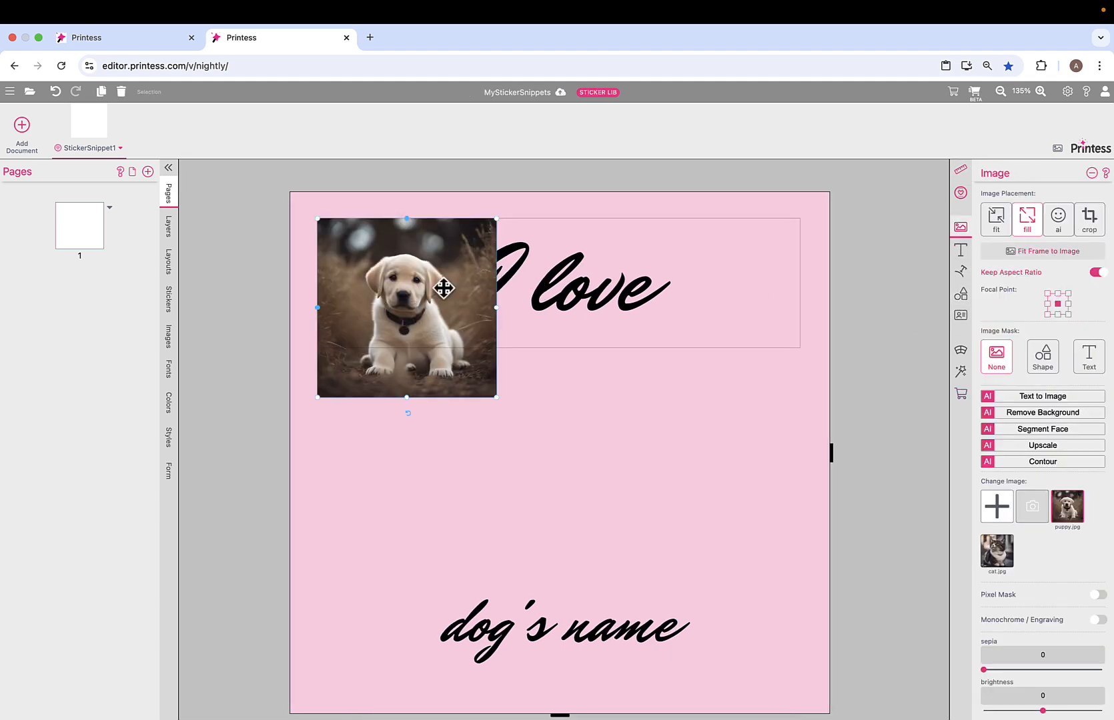
pyautogui.moveTo(410, 294); pyautogui.dragTo(484, 424)
pyautogui.moveTo(569, 526); pyautogui.dragTo(773, 608)
pyautogui.moveTo(500, 491); pyautogui.dragTo(540, 472)
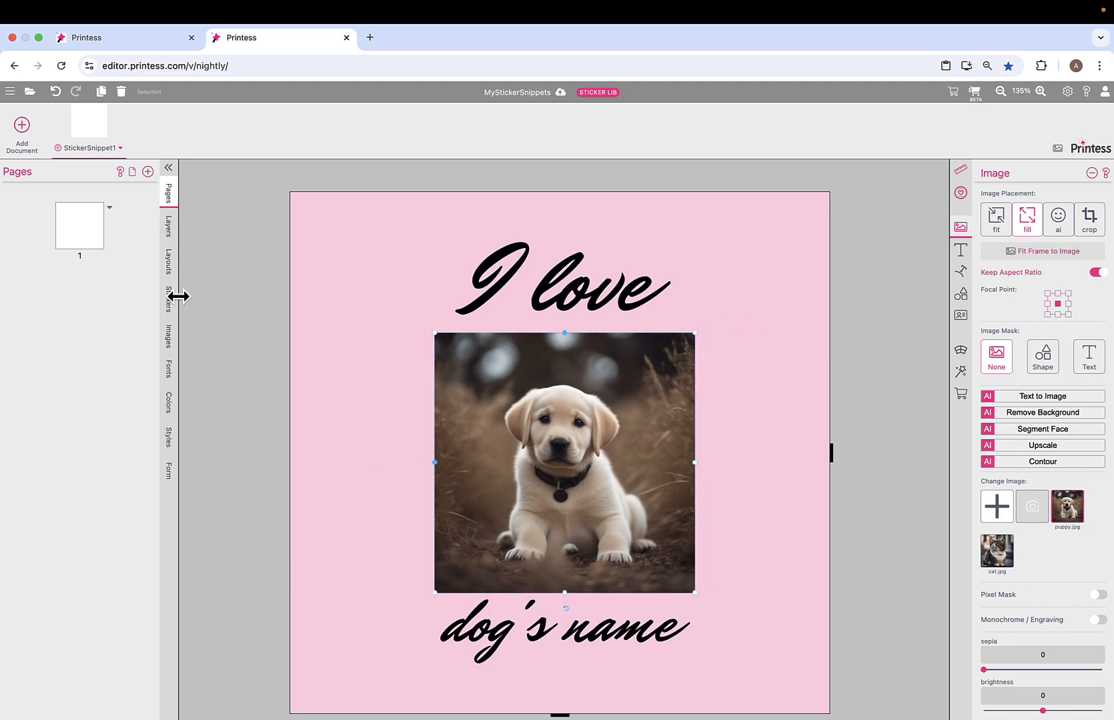
pyautogui.click(172, 339)
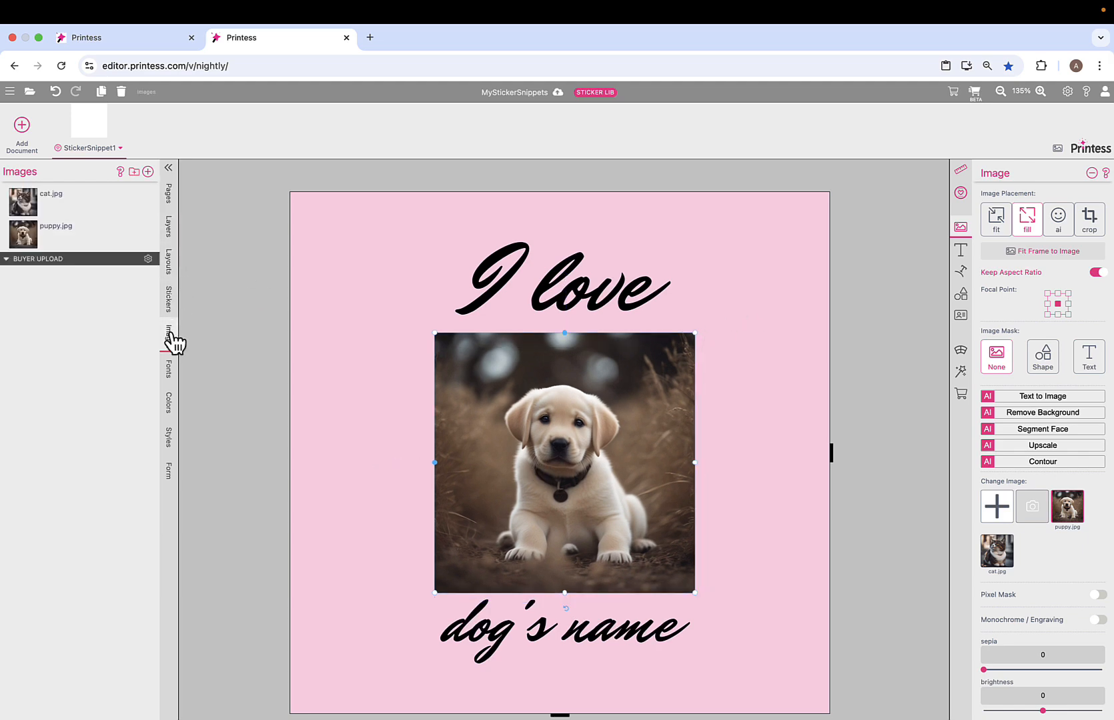
pyautogui.click(170, 376)
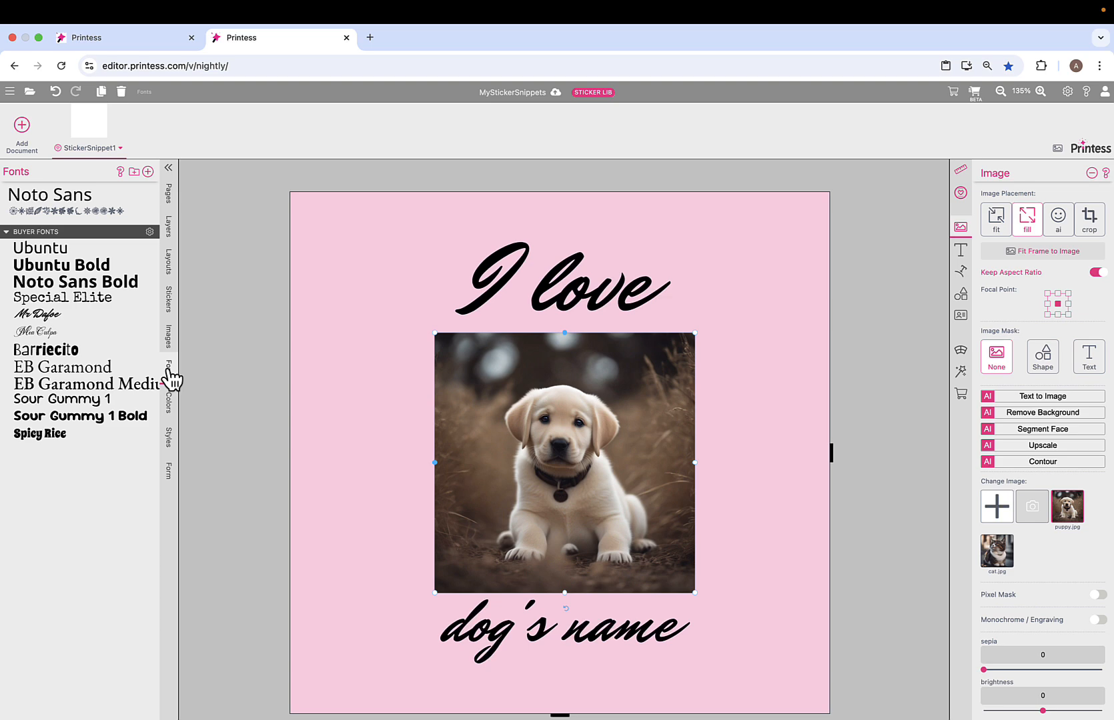
pyautogui.click(236, 296)
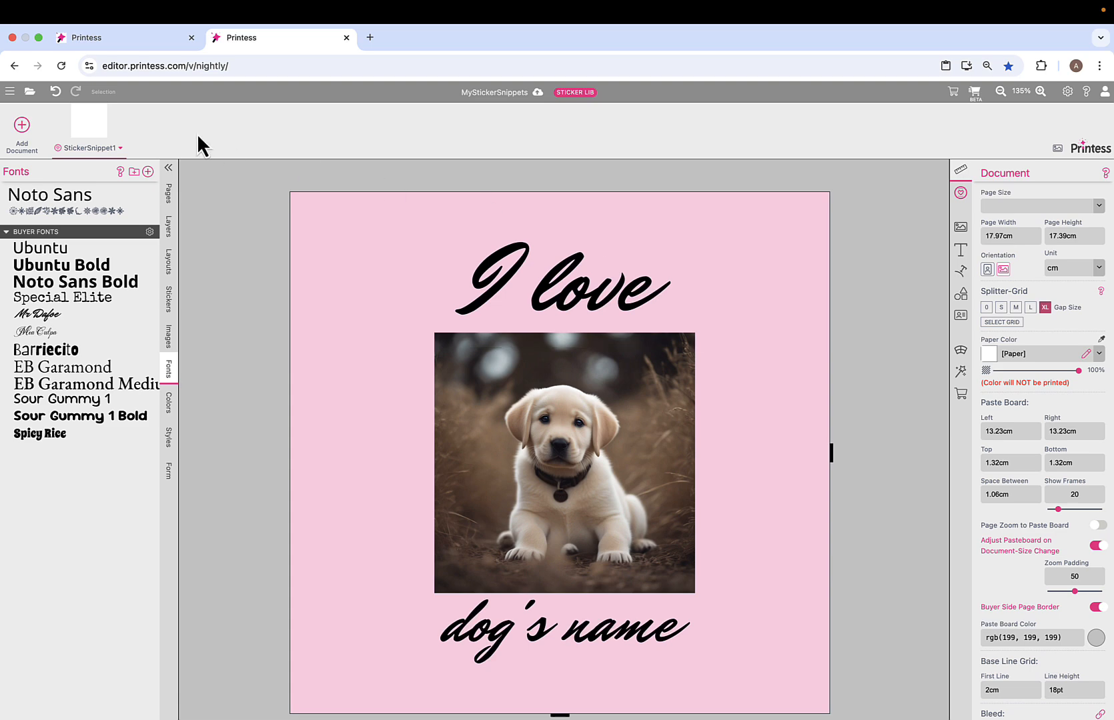
# Duplicate the StickerSnippet1 document under the name StickerSnippet2
pyautogui.click(120, 148)
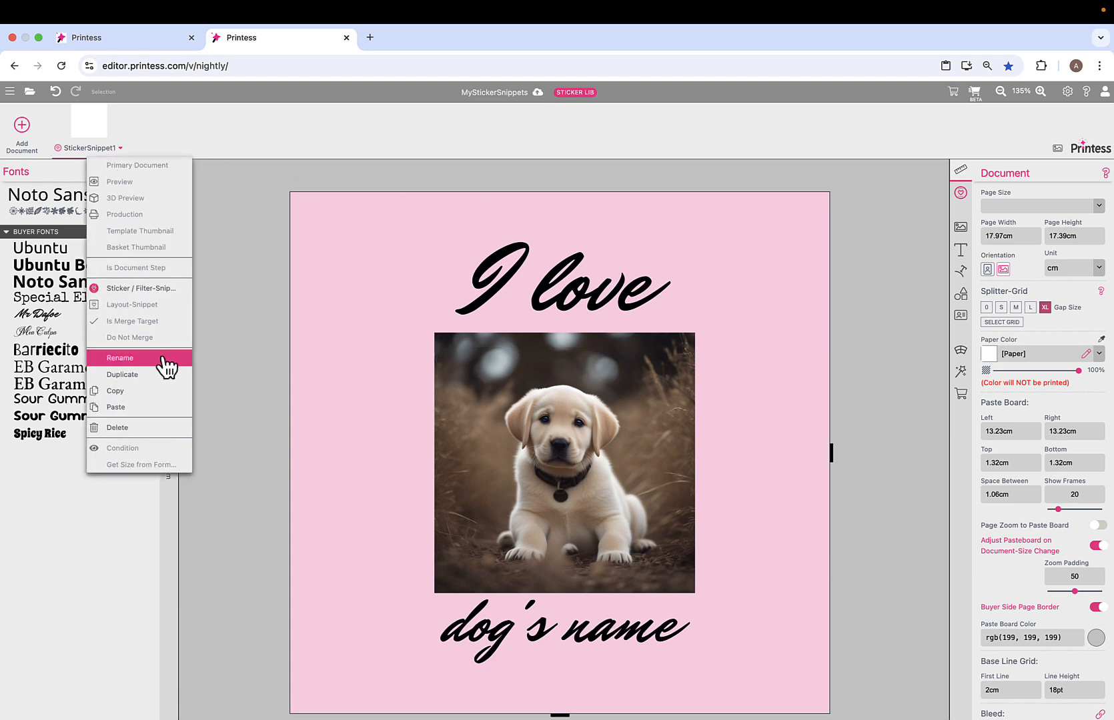
pyautogui.click(155, 375)
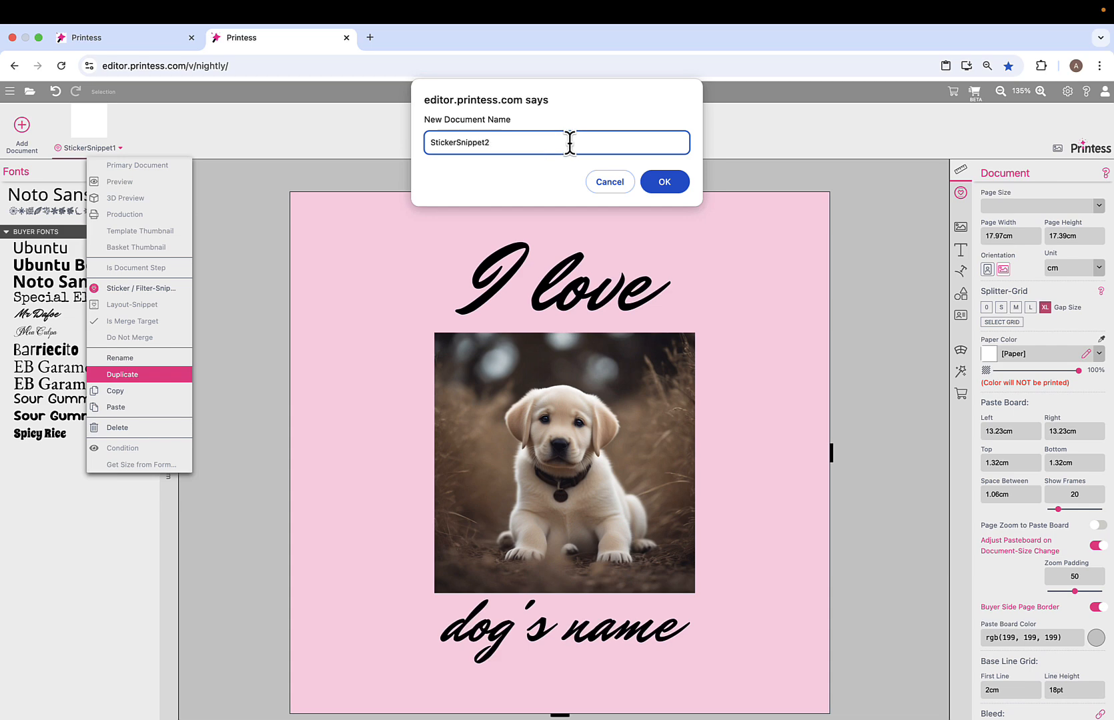
pyautogui.click(669, 185)
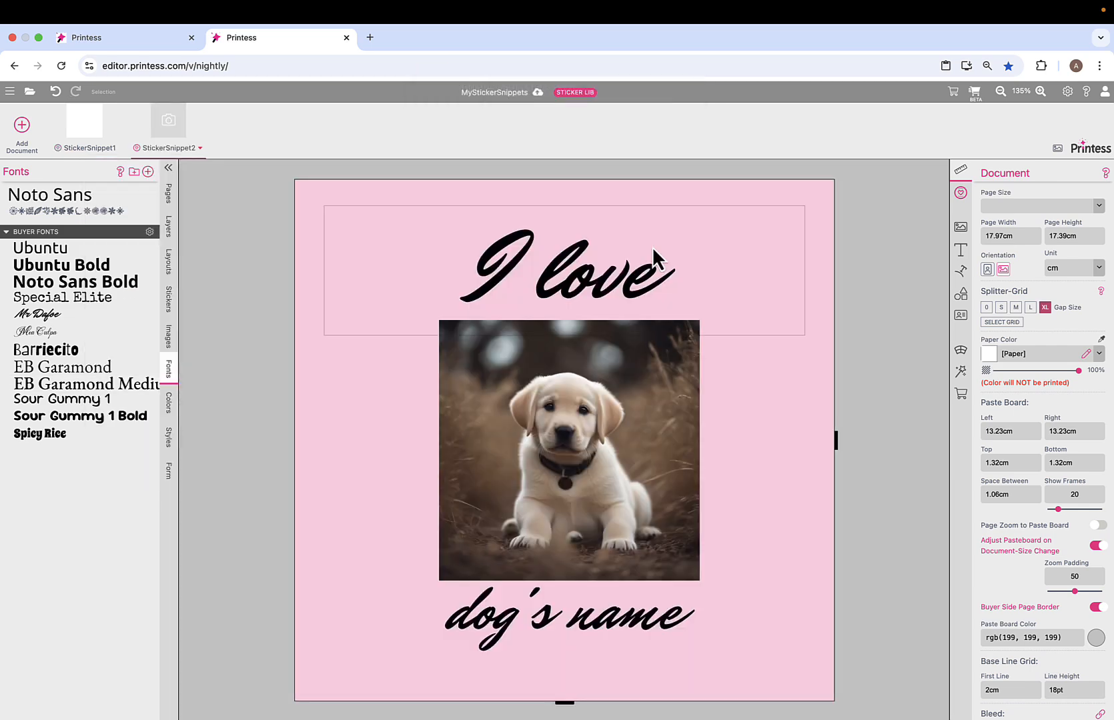
# Replace the puppy picture in StickerSnippet2 with cat.jpg
pyautogui.click(619, 434)
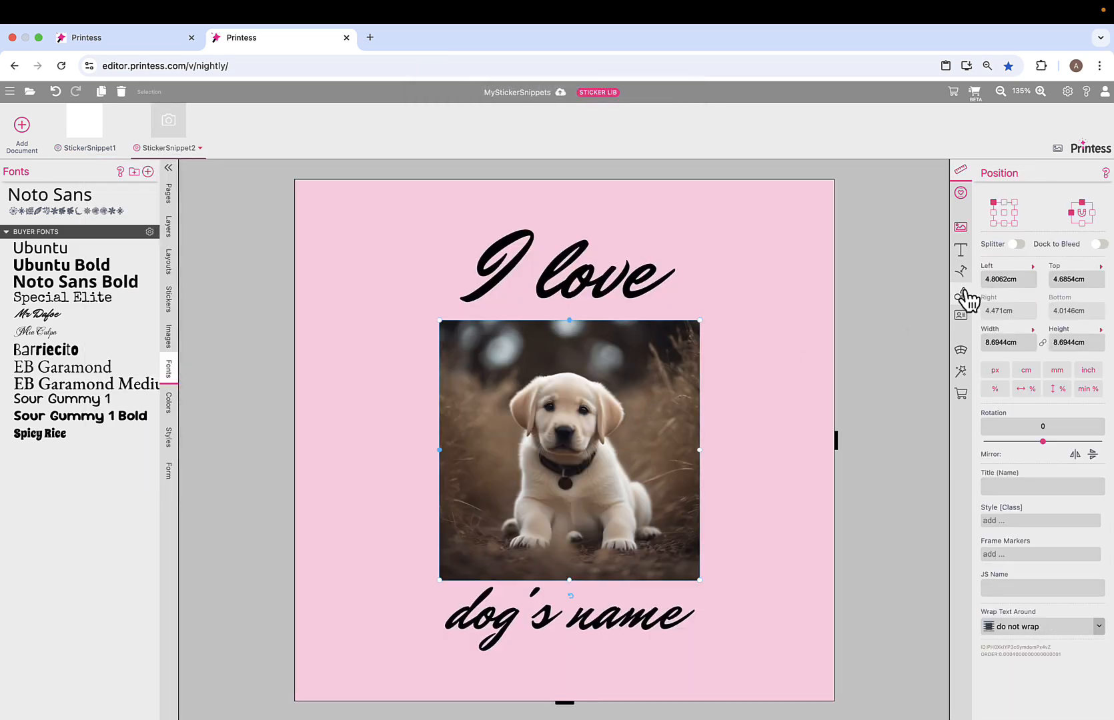
pyautogui.click(961, 228)
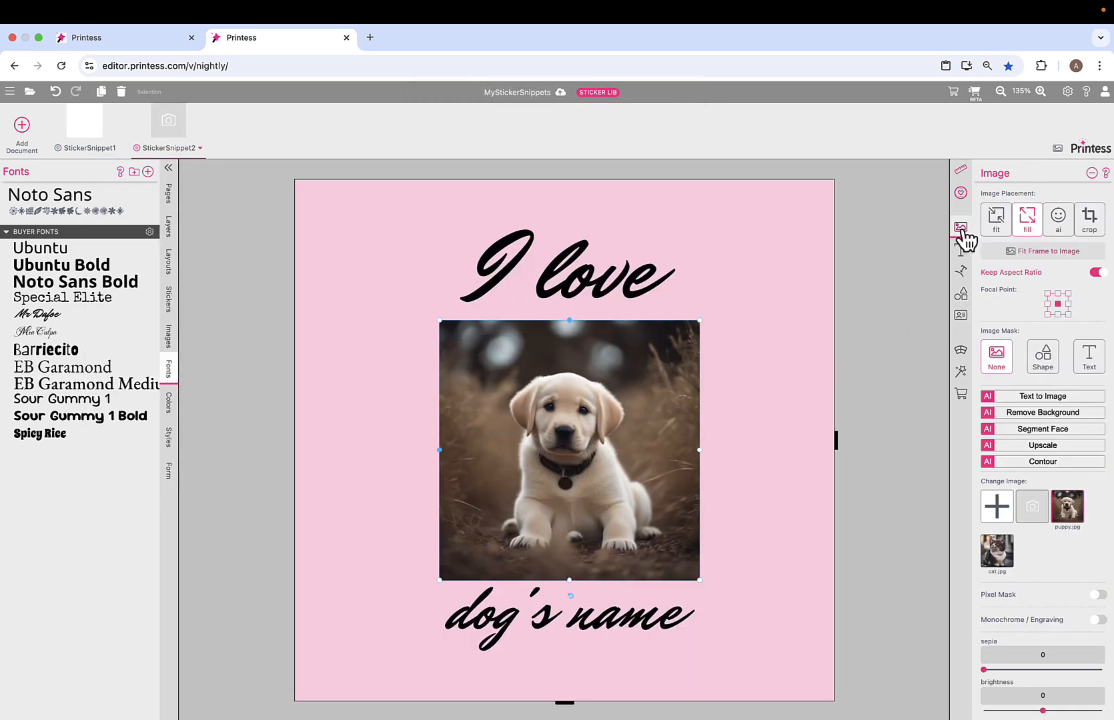
pyautogui.click(1000, 553)
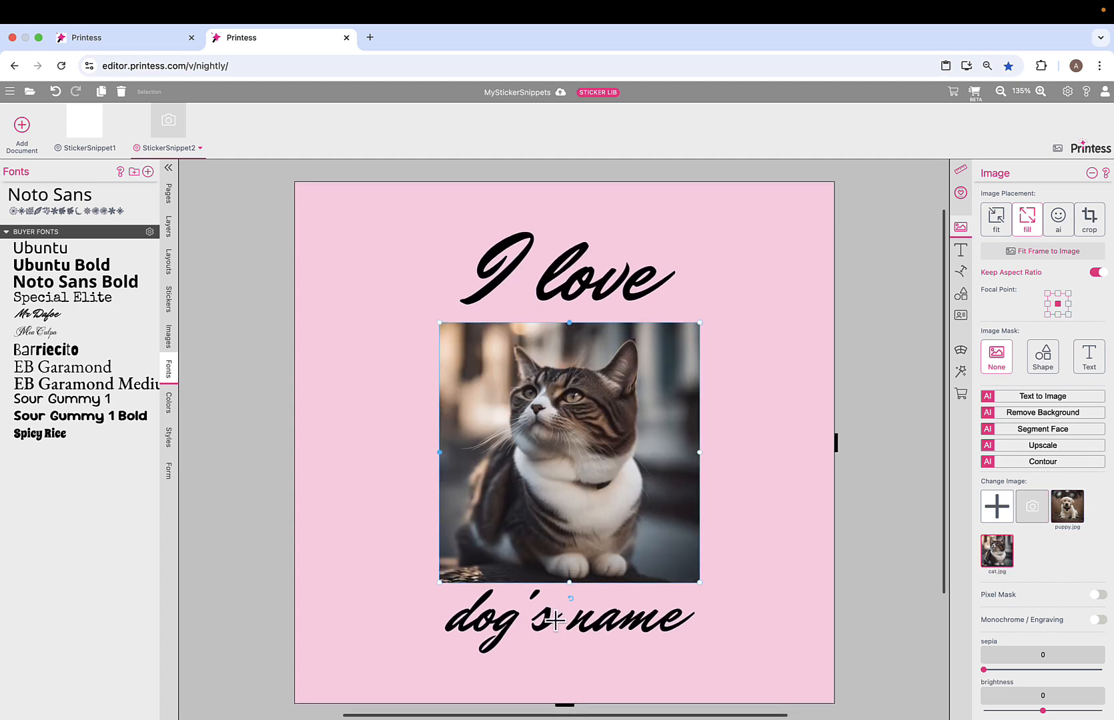
# Change the lower text in StickerSnippet2 to "cat's name" and deselect it
pyautogui.click(554, 621)
pyautogui.click(559, 617)
pyautogui.click(518, 617)
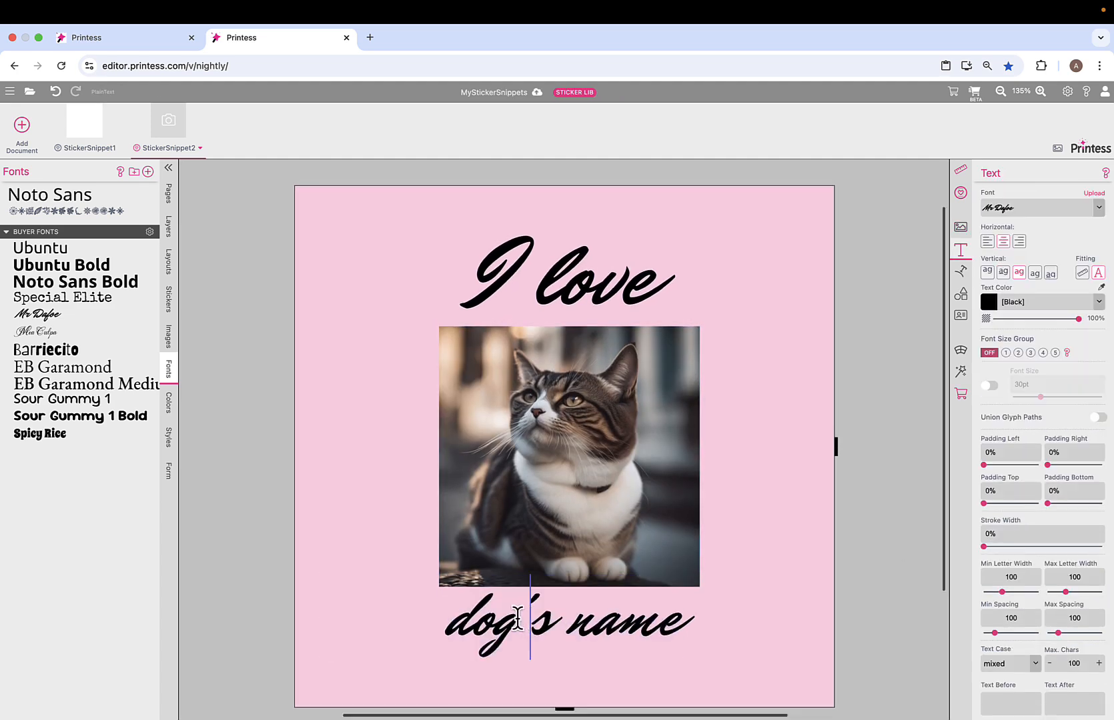
pyautogui.moveTo(517, 617); pyautogui.dragTo(455, 617)
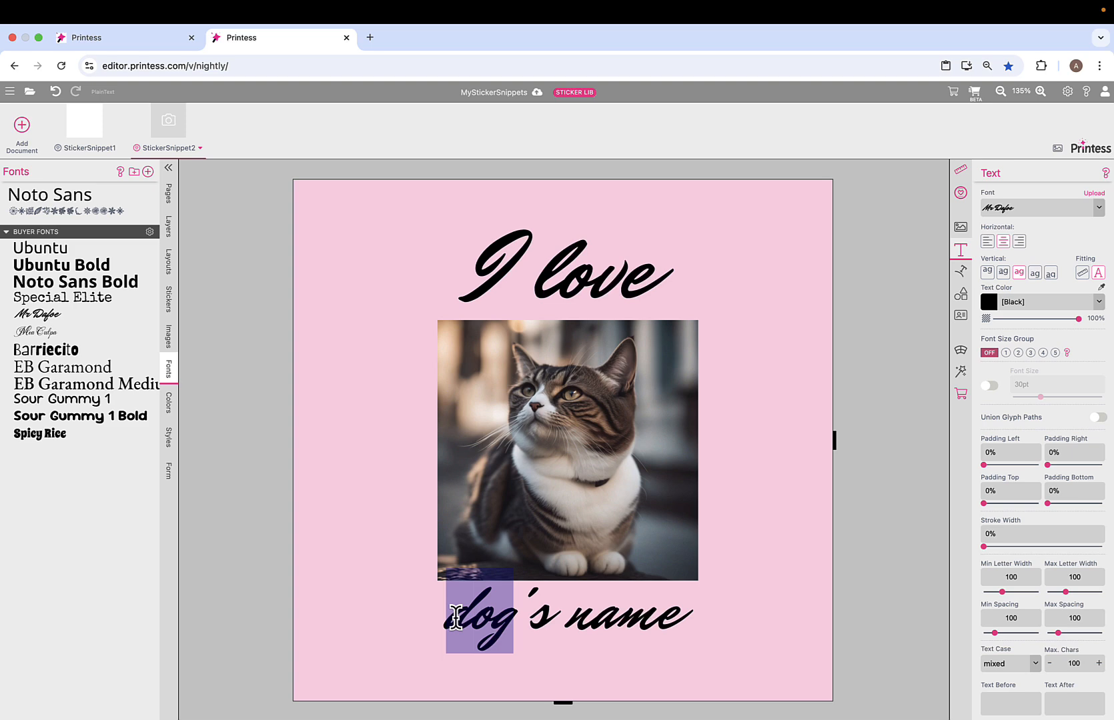
pyautogui.write('cat')
pyautogui.click(874, 398)
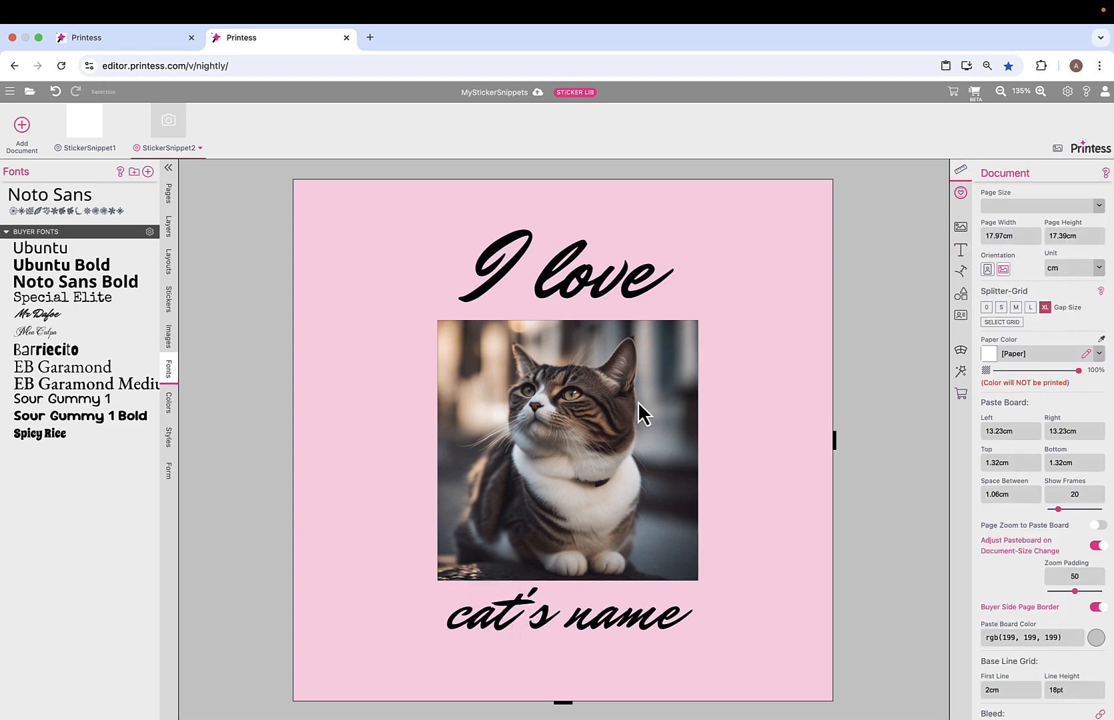
# Allow buyers to change the content of the cat image in StickerSnippet2
pyautogui.click(584, 411)
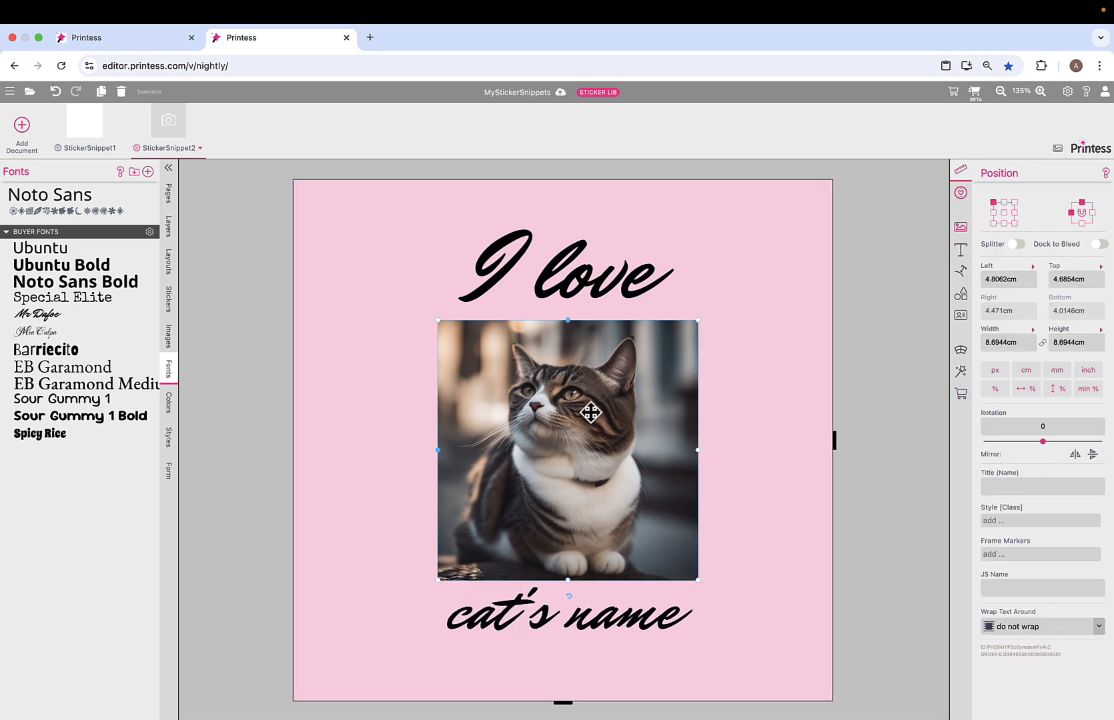
pyautogui.click(961, 394)
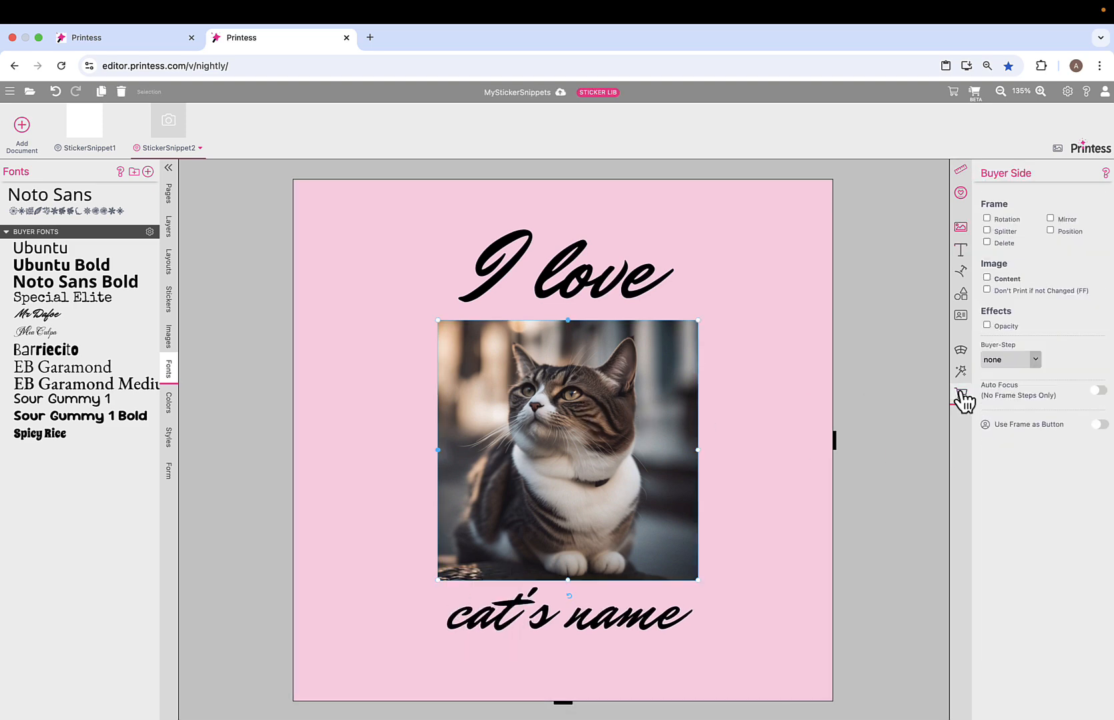
pyautogui.click(987, 277)
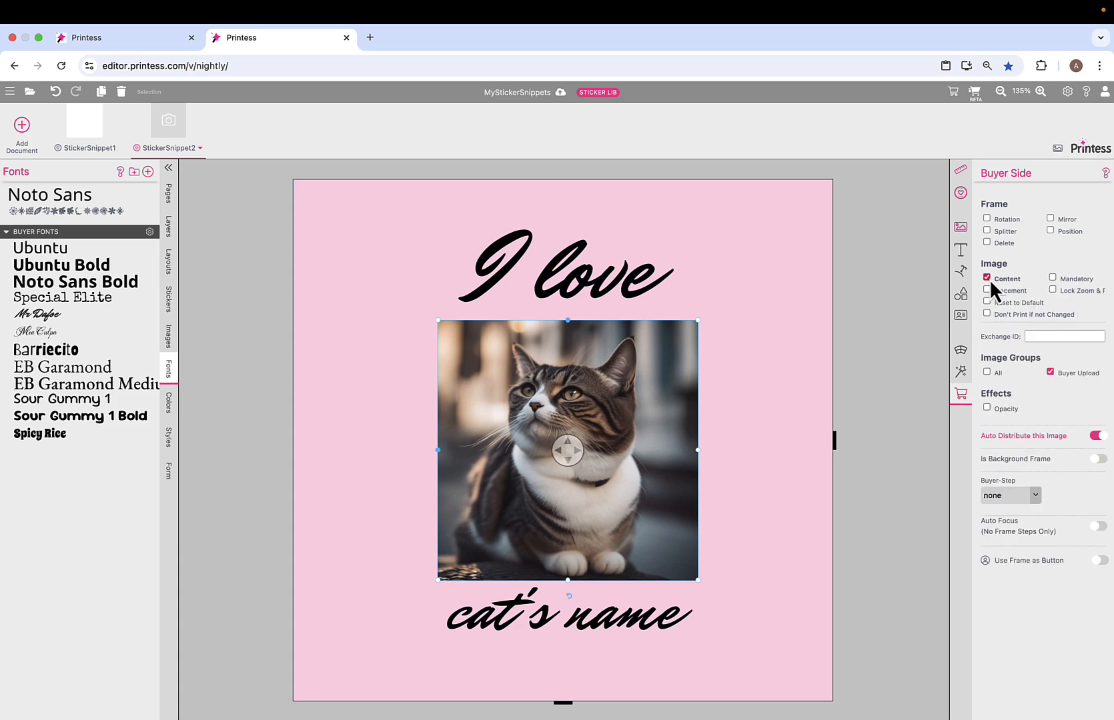
# Allow buyers to change the content of the puppy image in StickerSnippet1
pyautogui.click(80, 154)
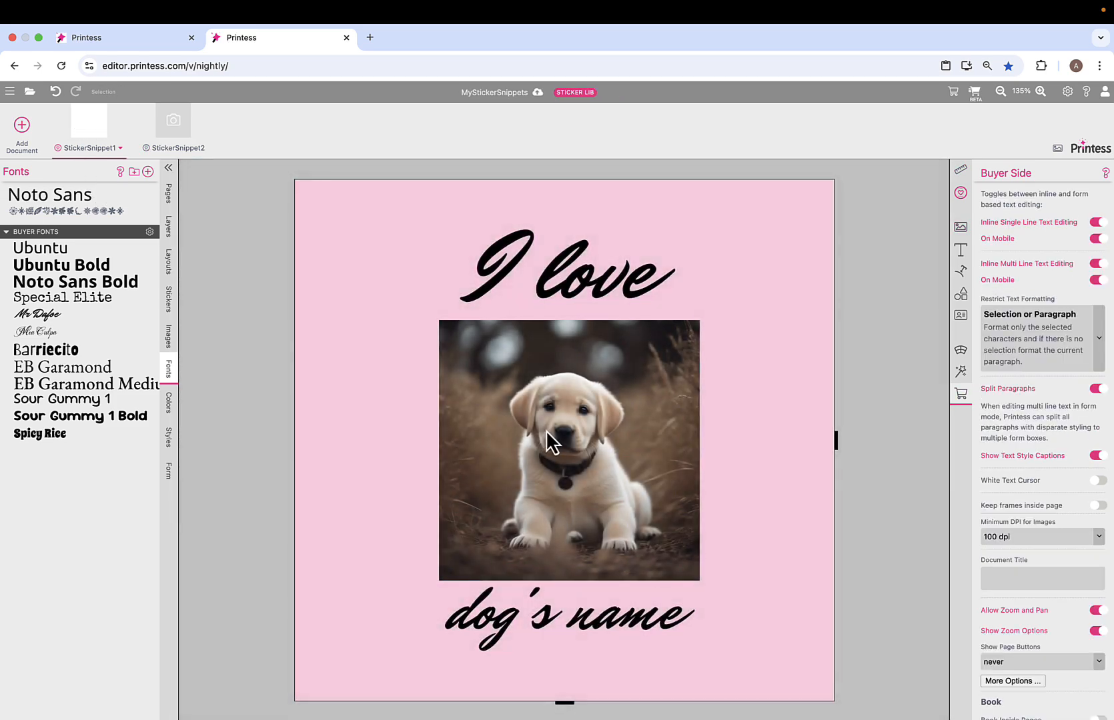
pyautogui.click(546, 430)
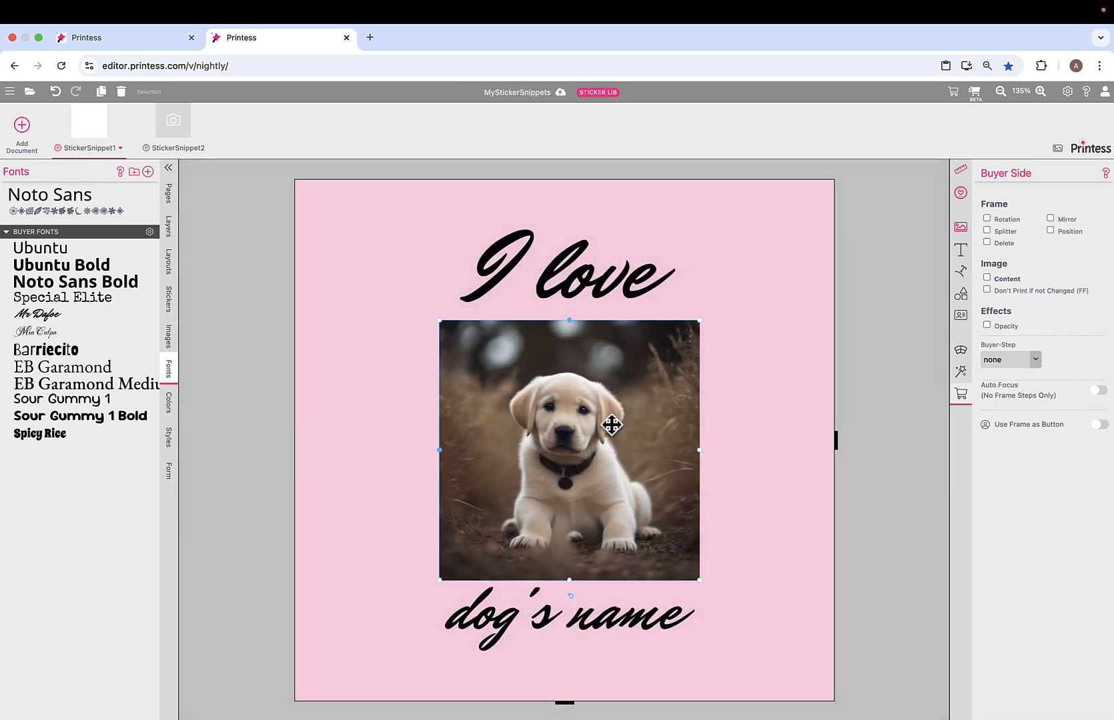
pyautogui.click(987, 277)
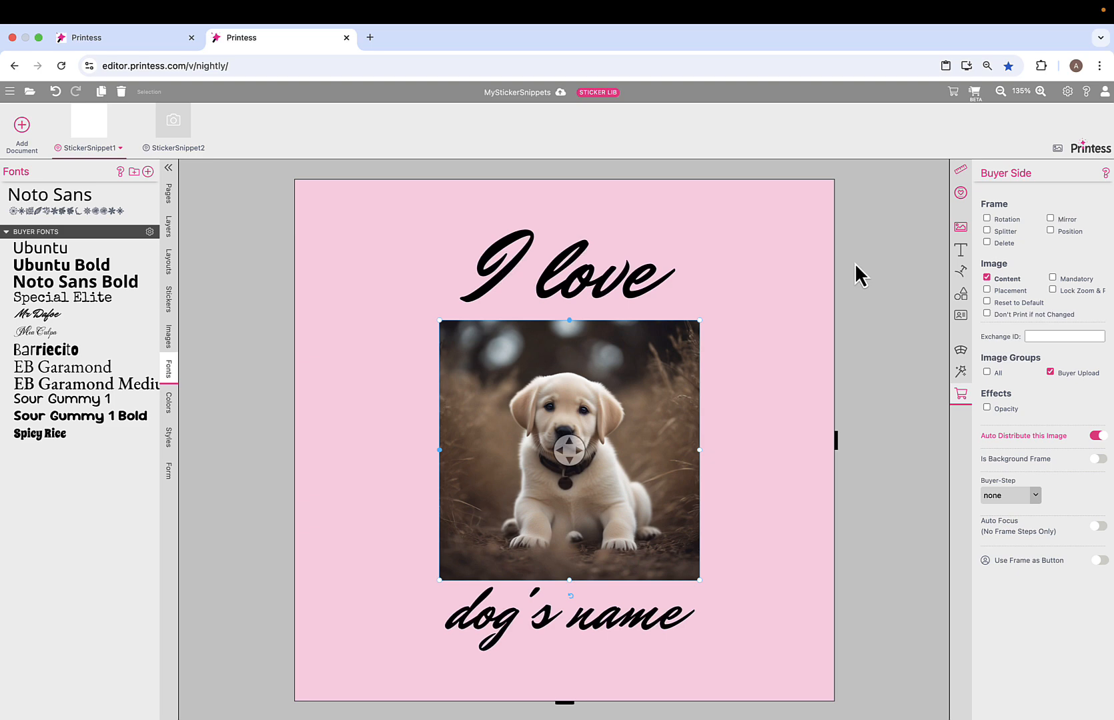
# Give StickerSnippet1 the export tag "pets" and the search keyword "dog"
pyautogui.click(962, 194)
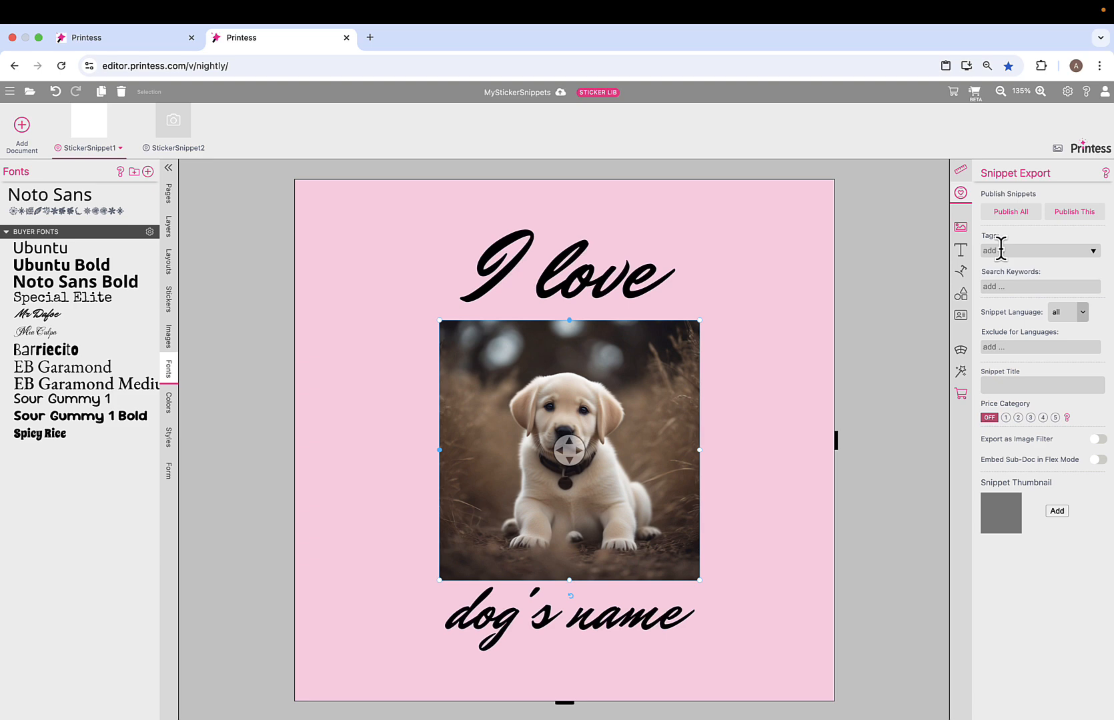
pyautogui.click(1023, 233)
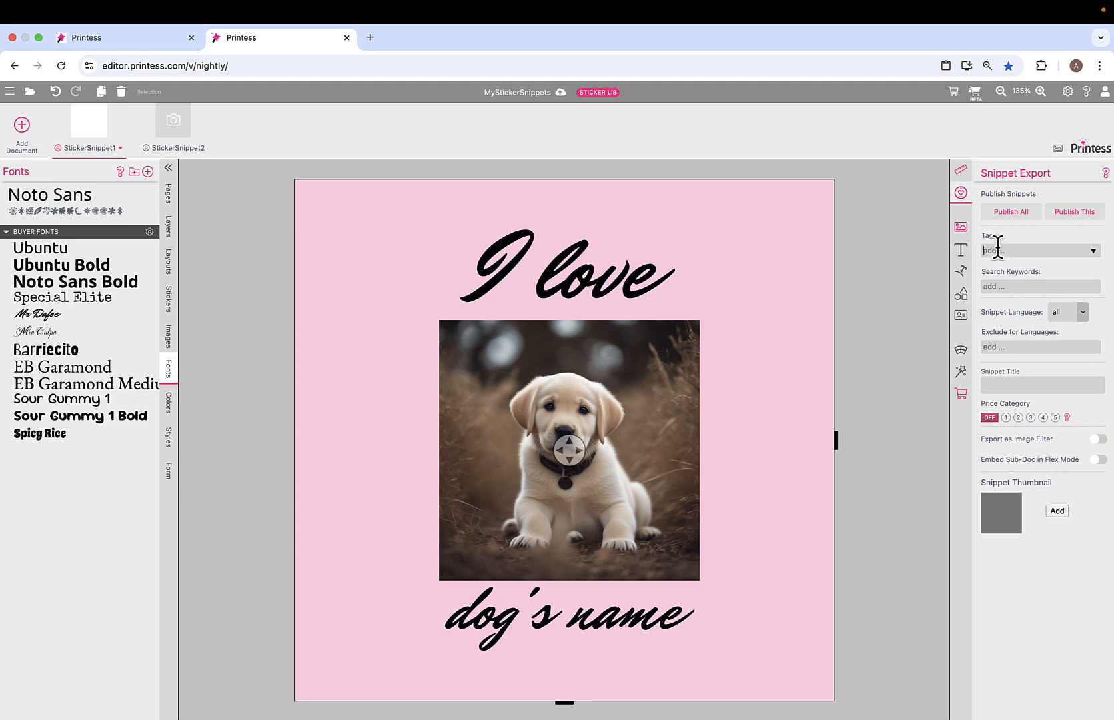
pyautogui.write('pets')
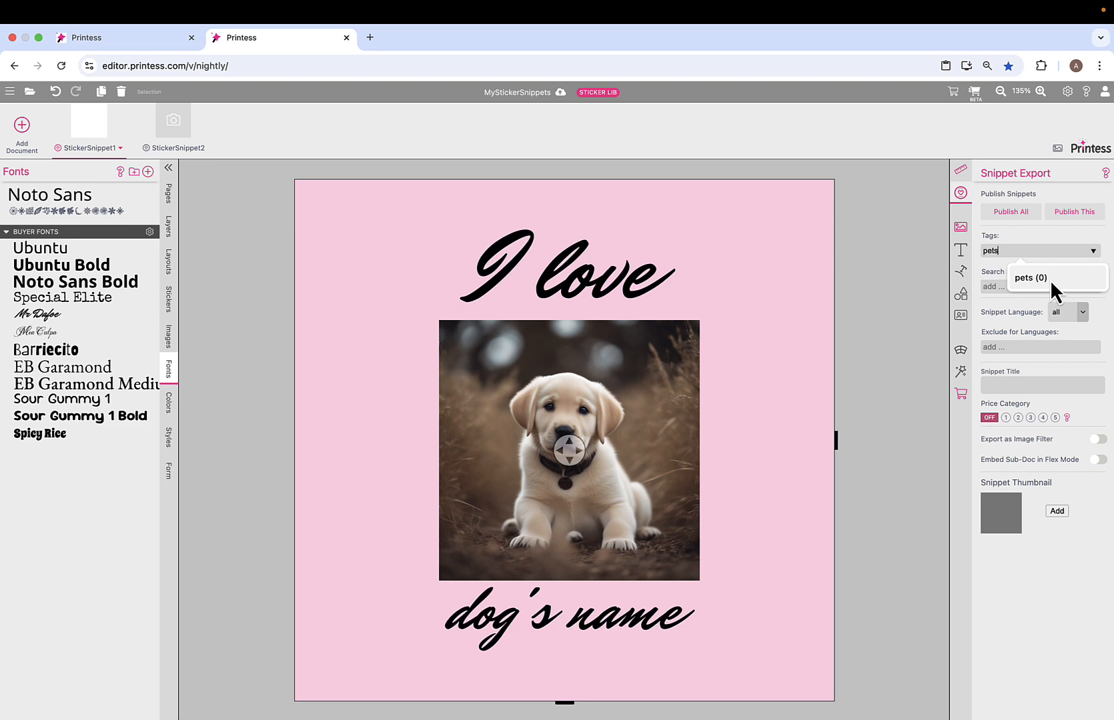
pyautogui.click(1050, 281)
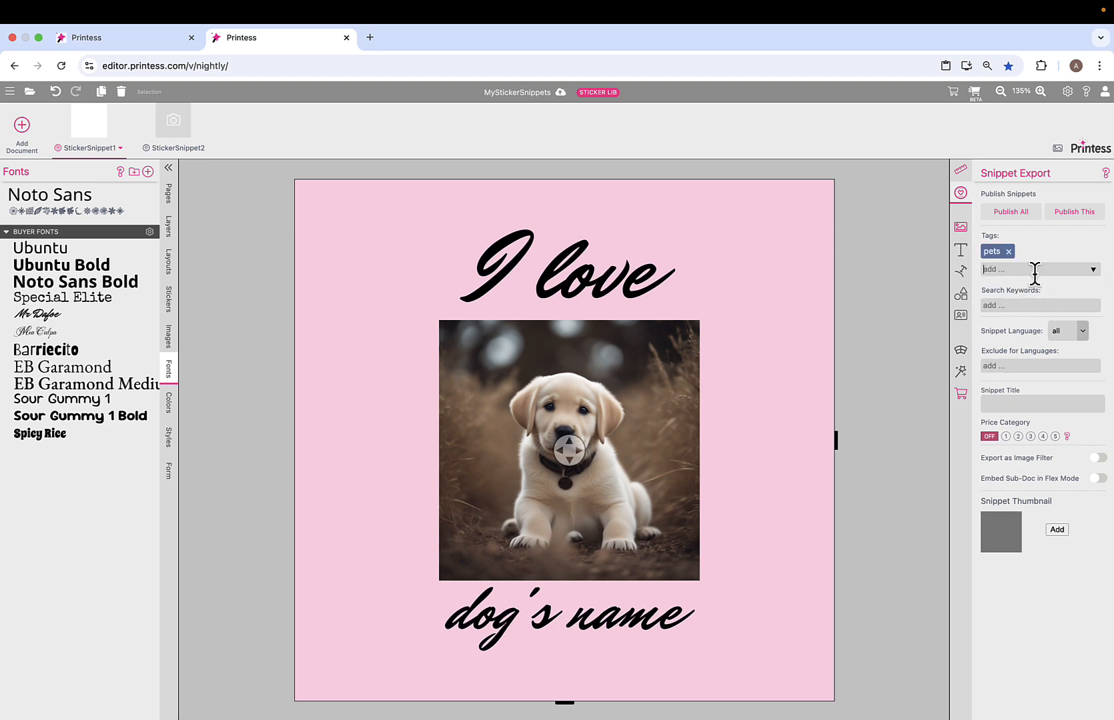
pyautogui.click(1012, 302)
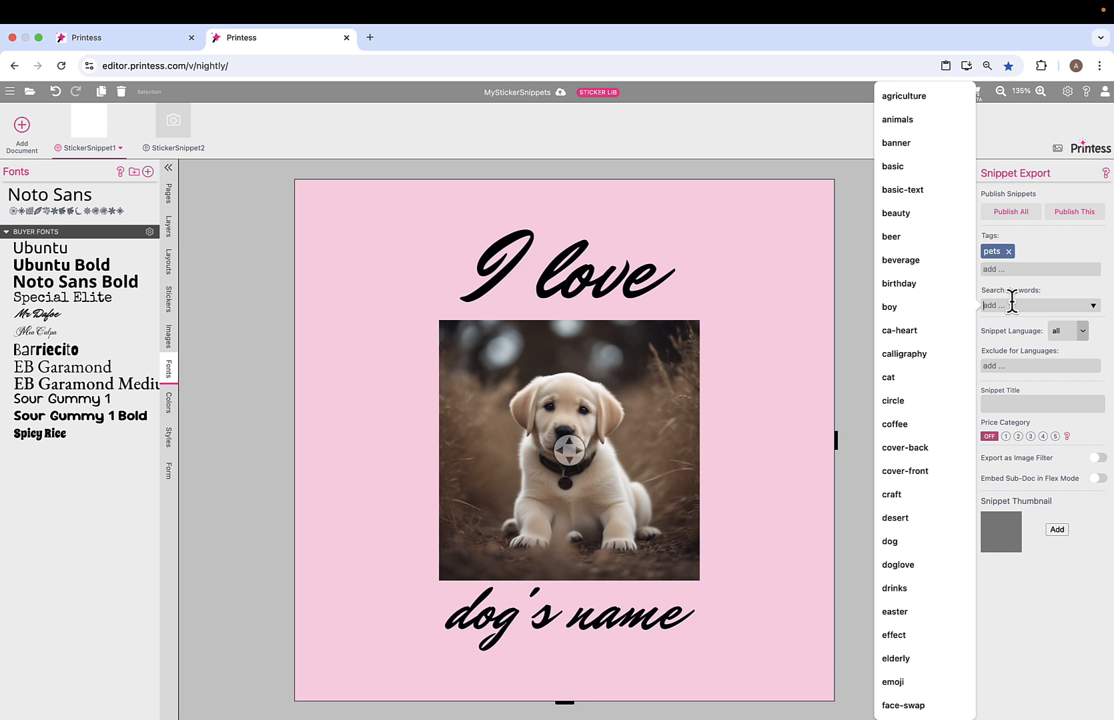
pyautogui.write('dog')
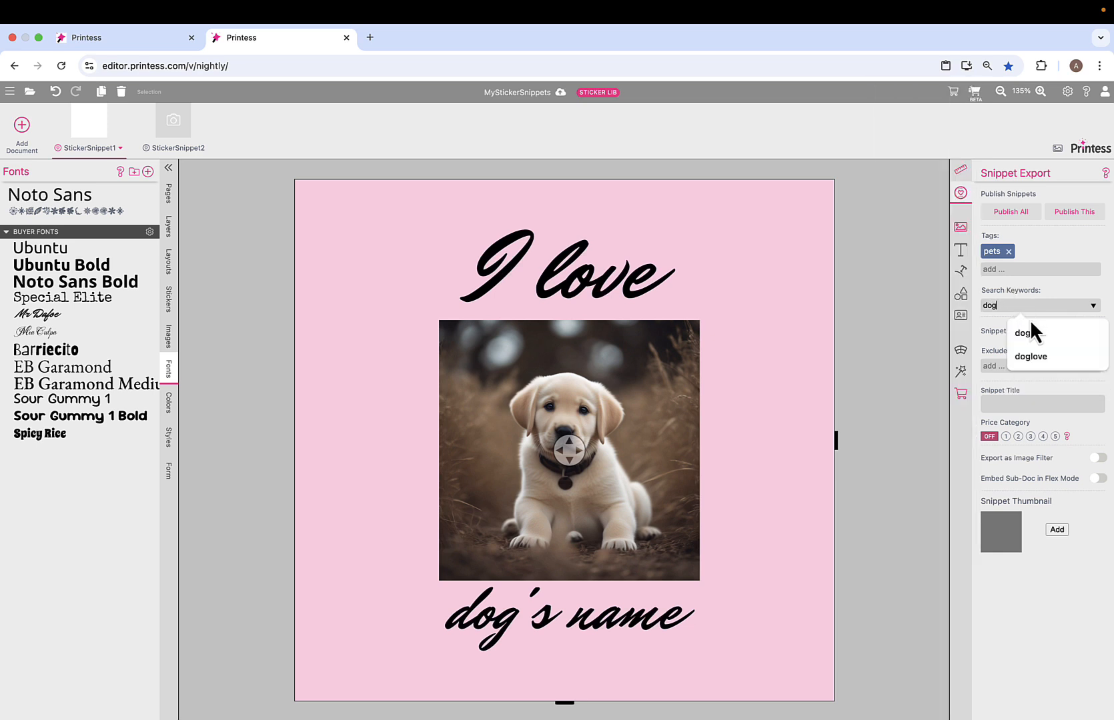
pyautogui.click(1031, 327)
pyautogui.press('Return')
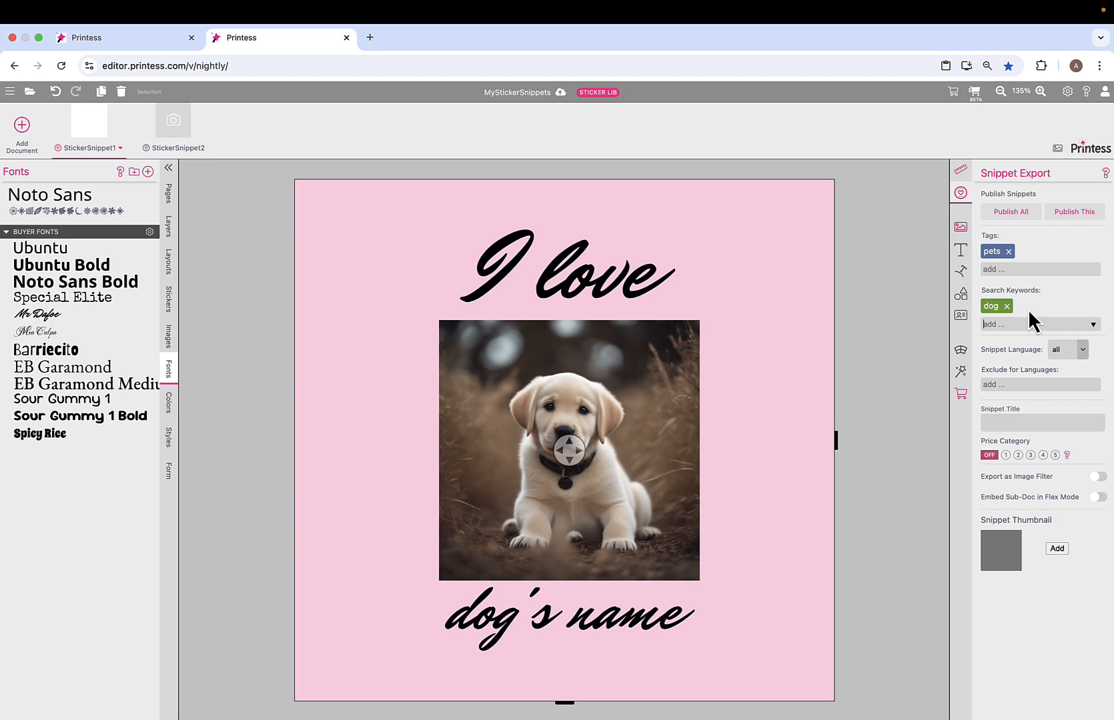
# Give StickerSnippet2 the export tag "pets" and the search keyword "cat"
pyautogui.click(170, 127)
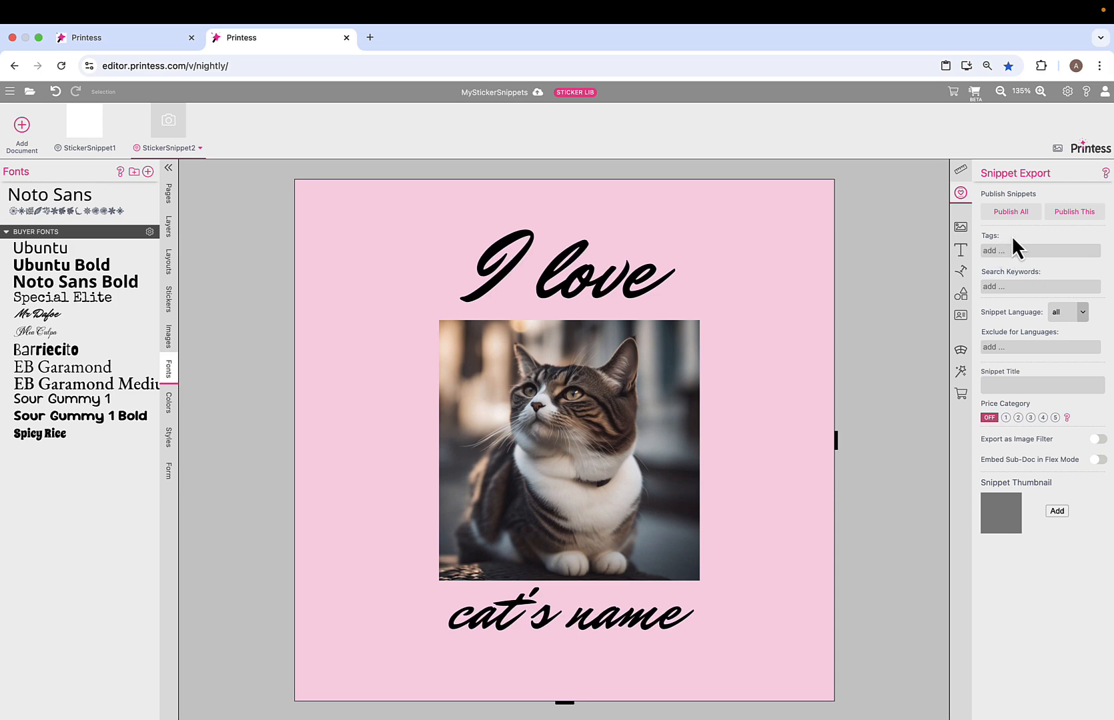
pyautogui.click(994, 250)
pyautogui.write('pets')
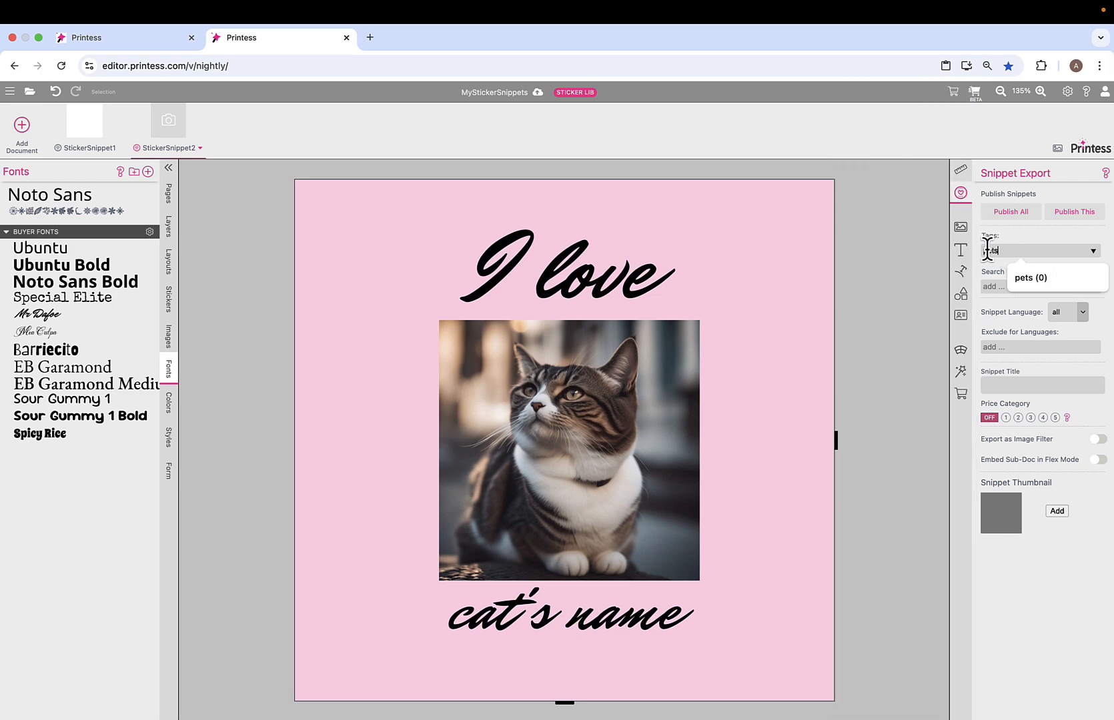
pyautogui.click(1052, 276)
pyautogui.click(1073, 305)
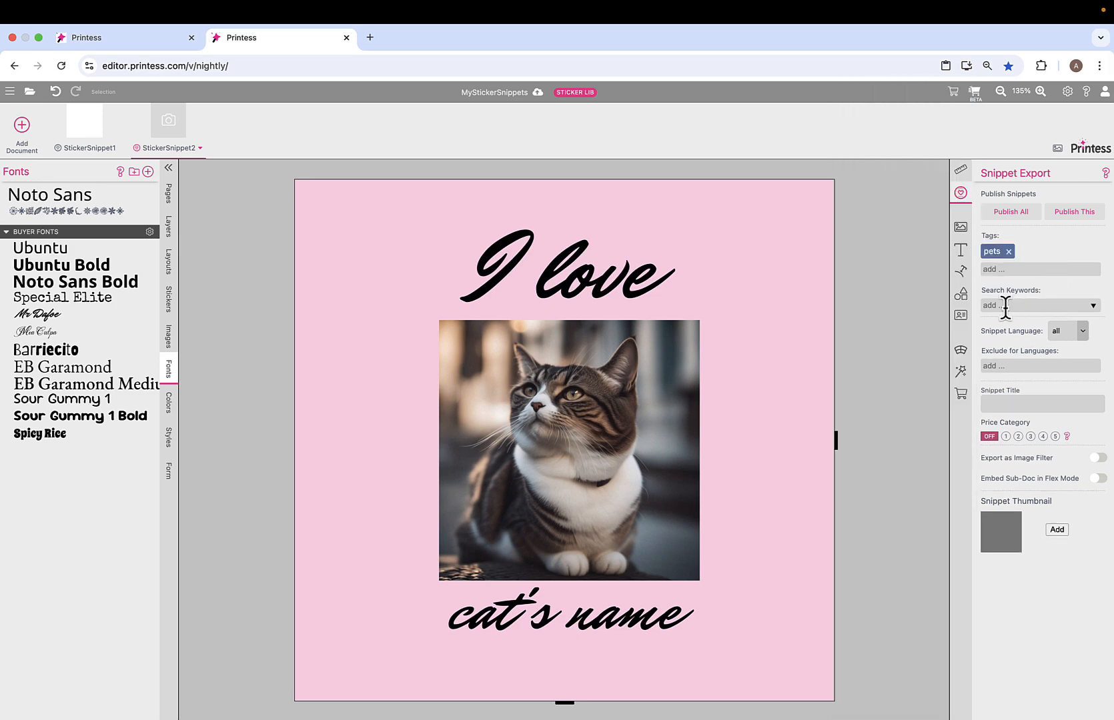
pyautogui.write('cat')
pyautogui.click(1032, 331)
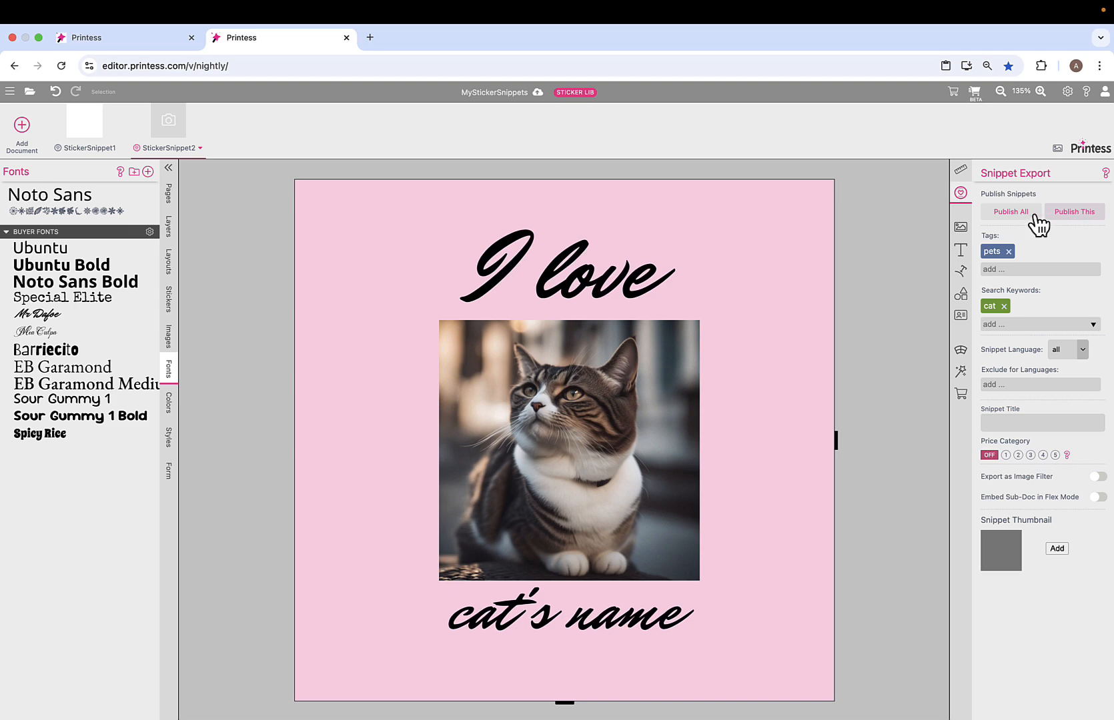
# Publish all snippets of the sticker library and select the pink background frame in StickerSnippet2
pyautogui.click(1010, 213)
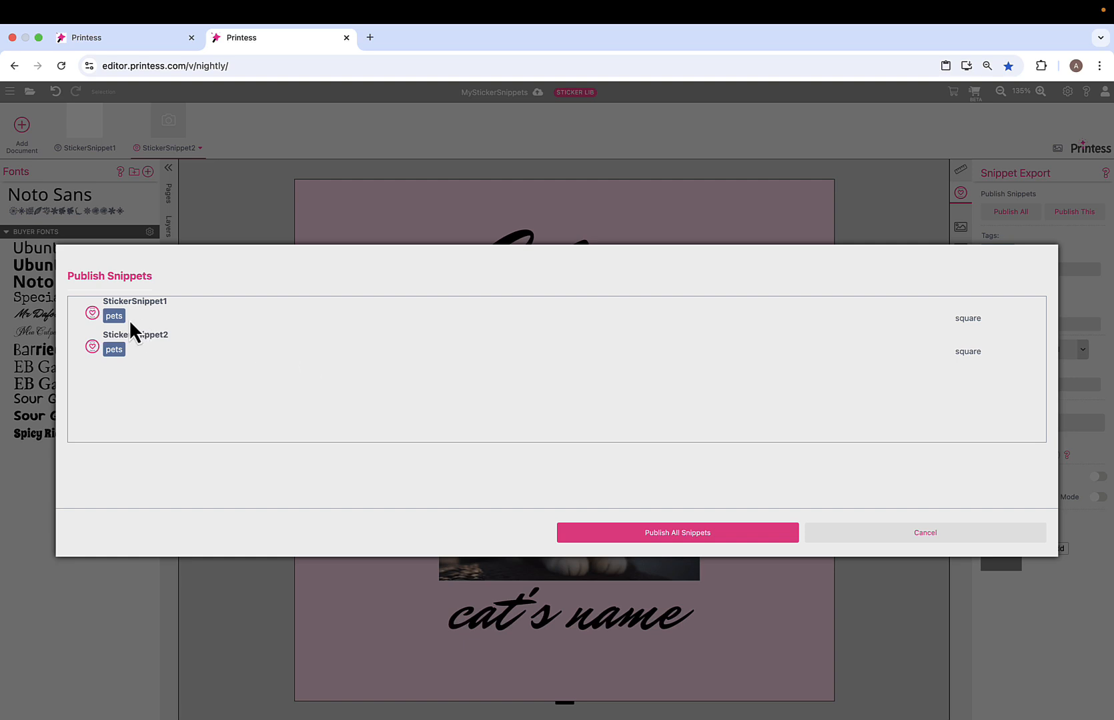
pyautogui.click(696, 532)
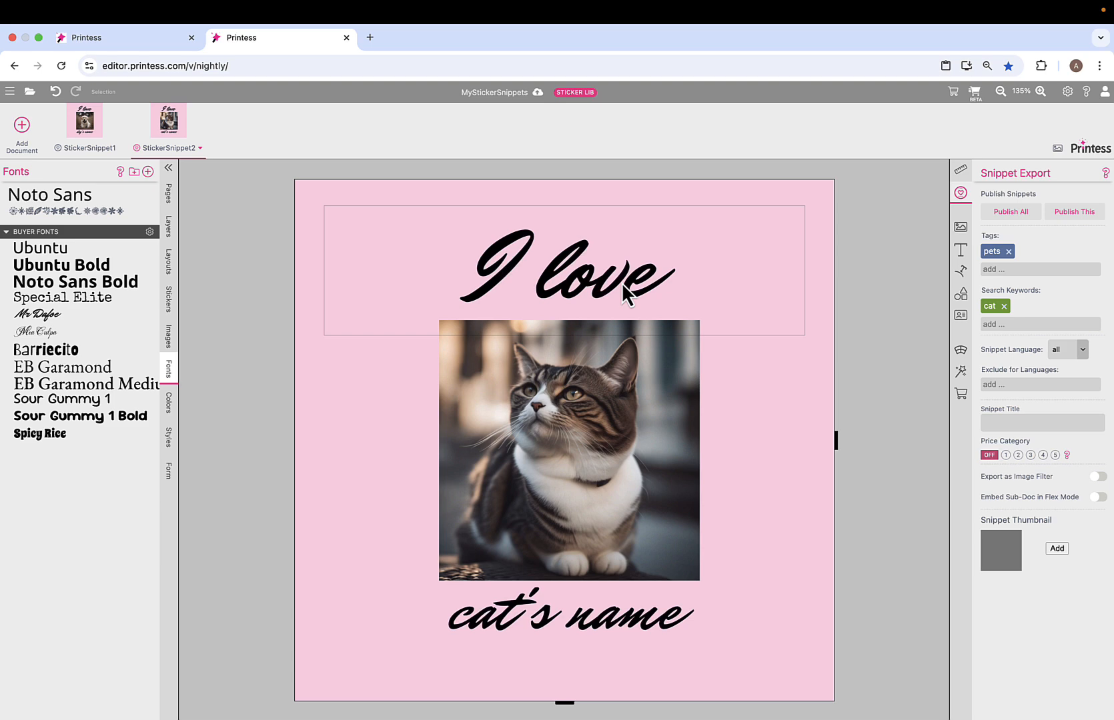
pyautogui.click(391, 400)
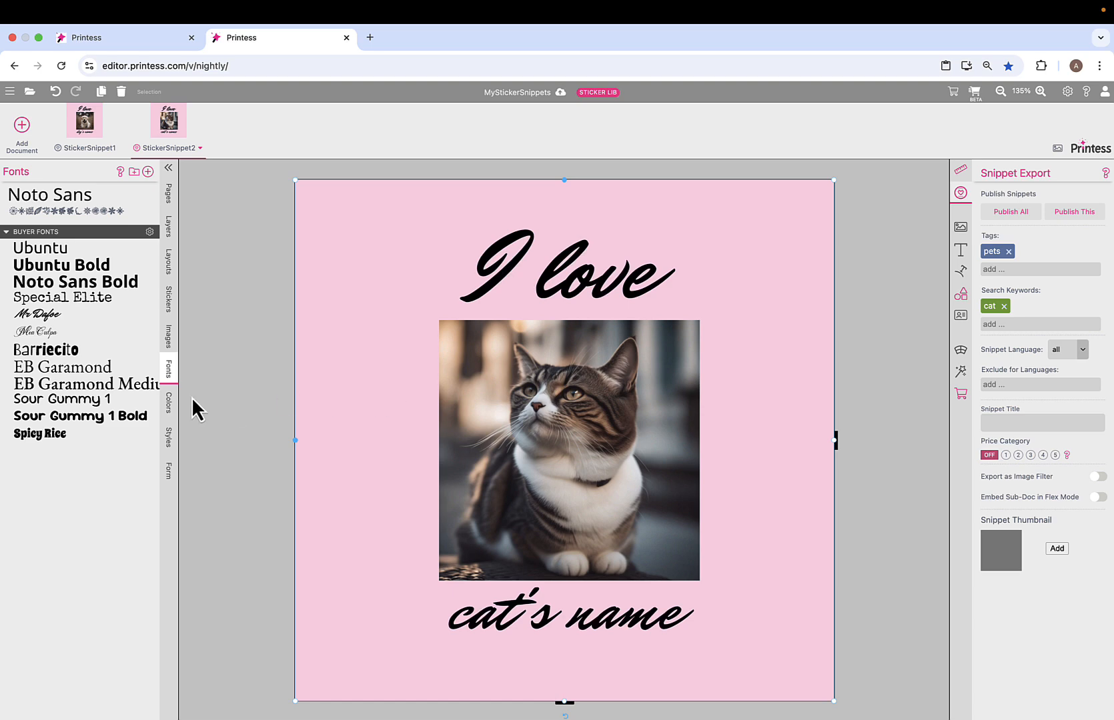
# Change the shape color of the light pink background frame in StickerSnippet2 to Honey
pyautogui.click(169, 405)
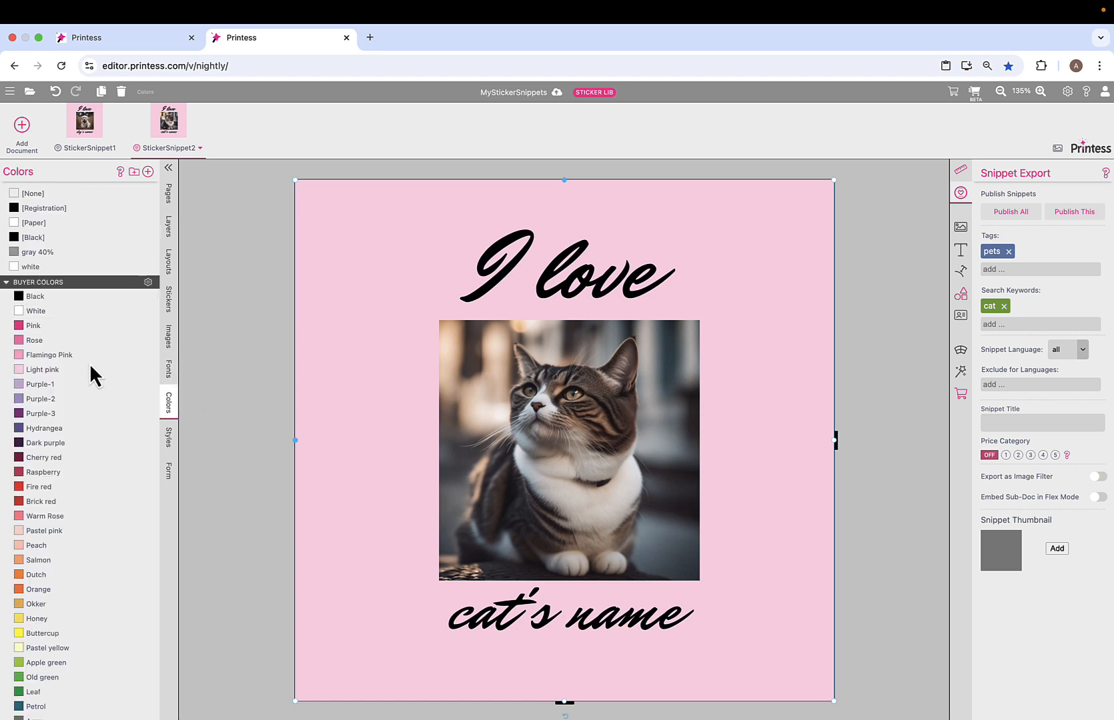
pyautogui.press('Escape')
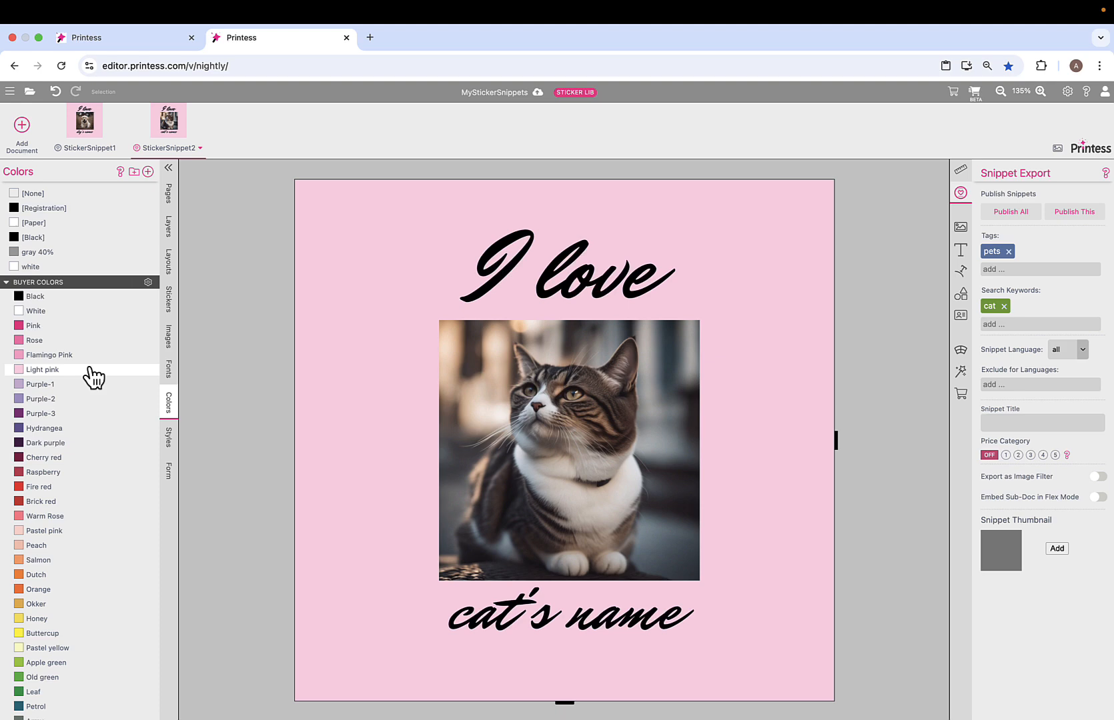
pyautogui.click(354, 200)
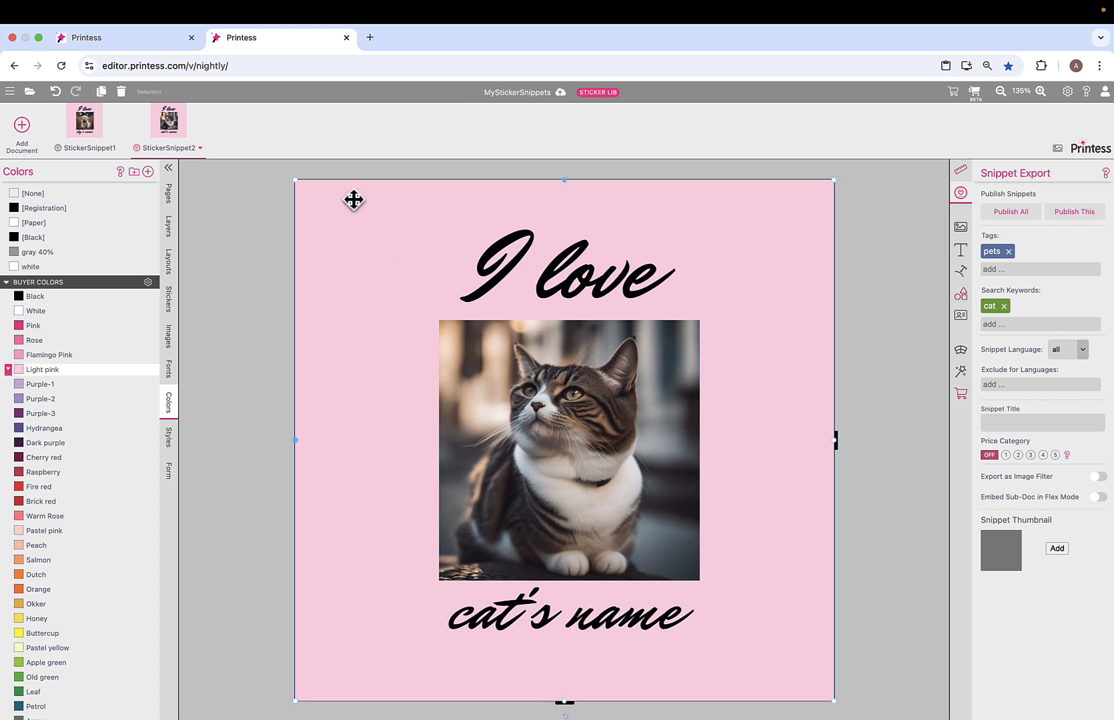
pyautogui.click(960, 294)
pyautogui.click(1098, 413)
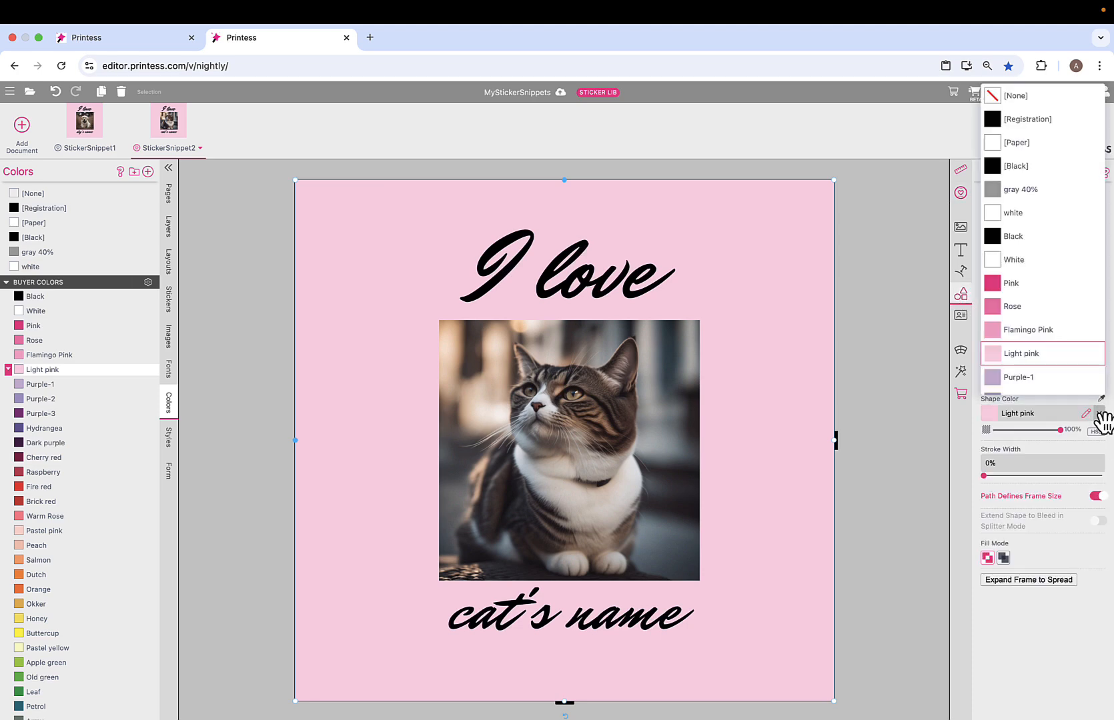
pyautogui.scroll(-5, 1071, 356)
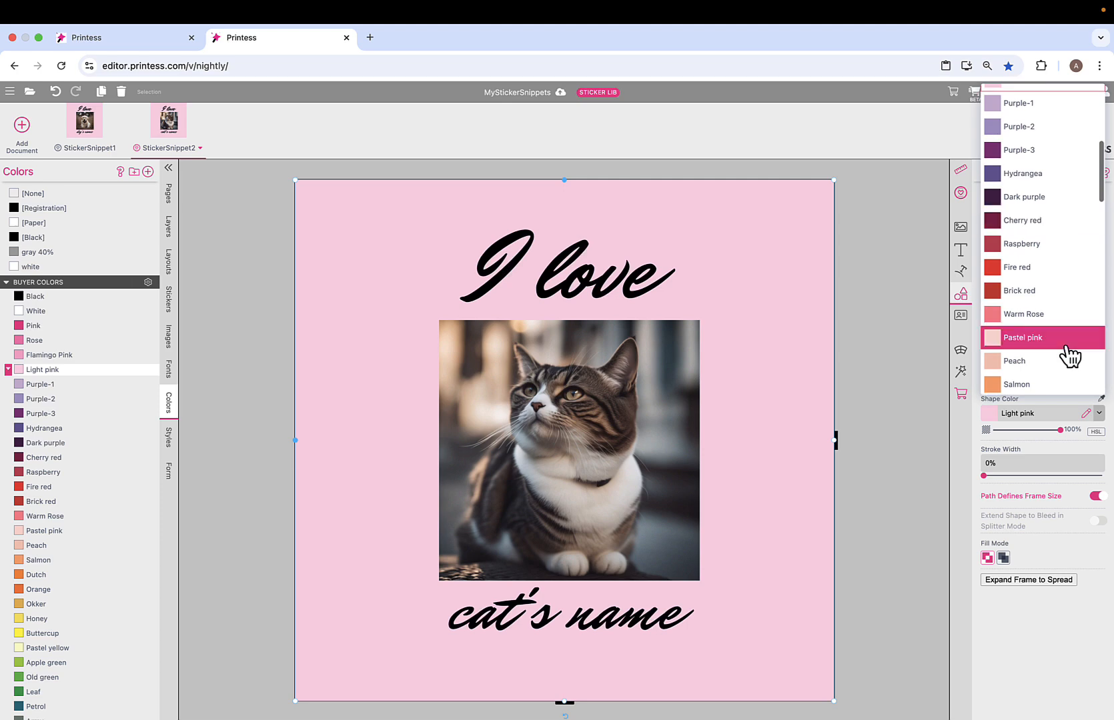
pyautogui.scroll(-2, 1048, 291)
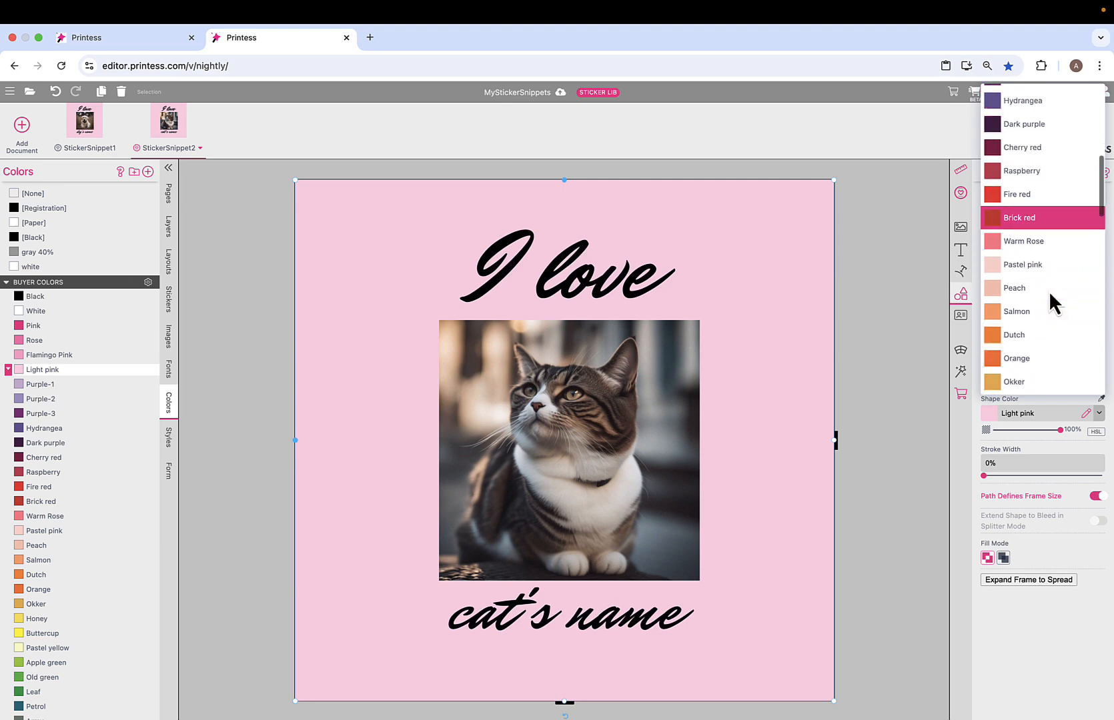
pyautogui.scroll(-1, 1049, 331)
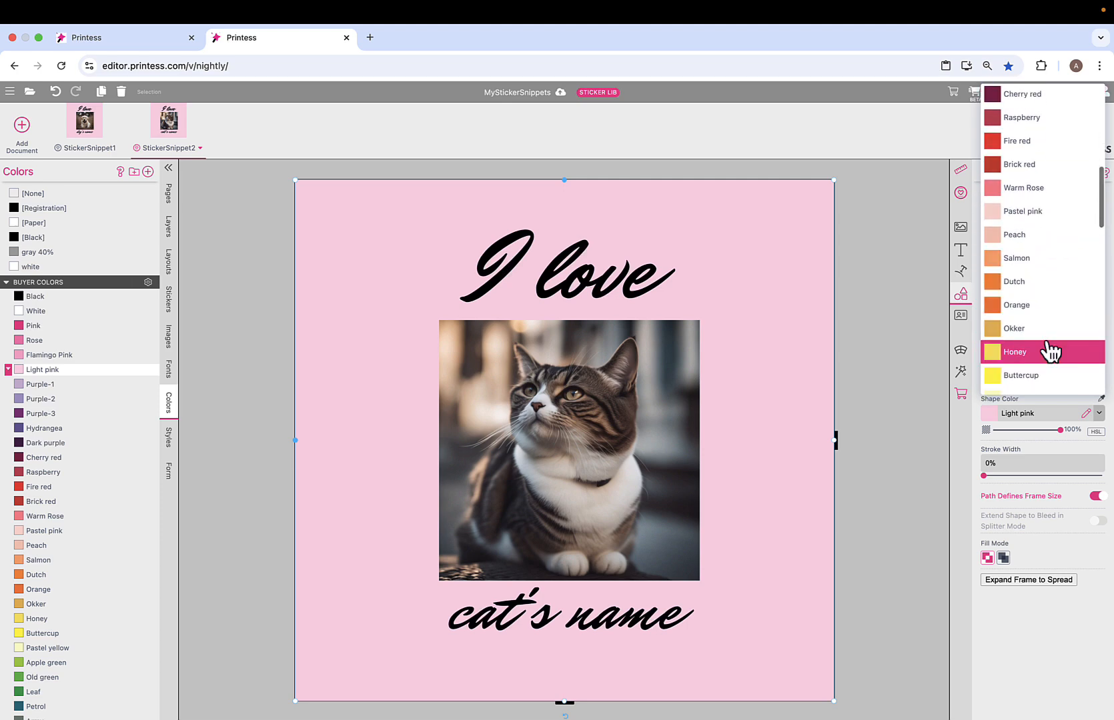
pyautogui.click(1044, 349)
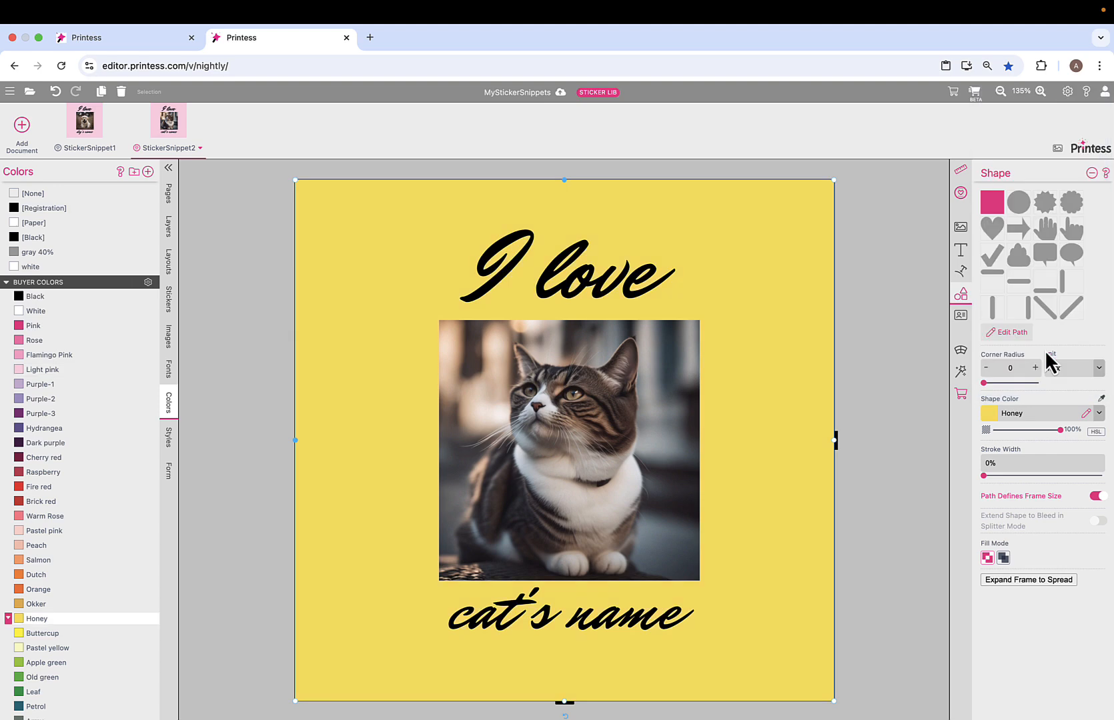
# Publish only the current snippet, StickerSnippet2, with its new background
pyautogui.click(884, 284)
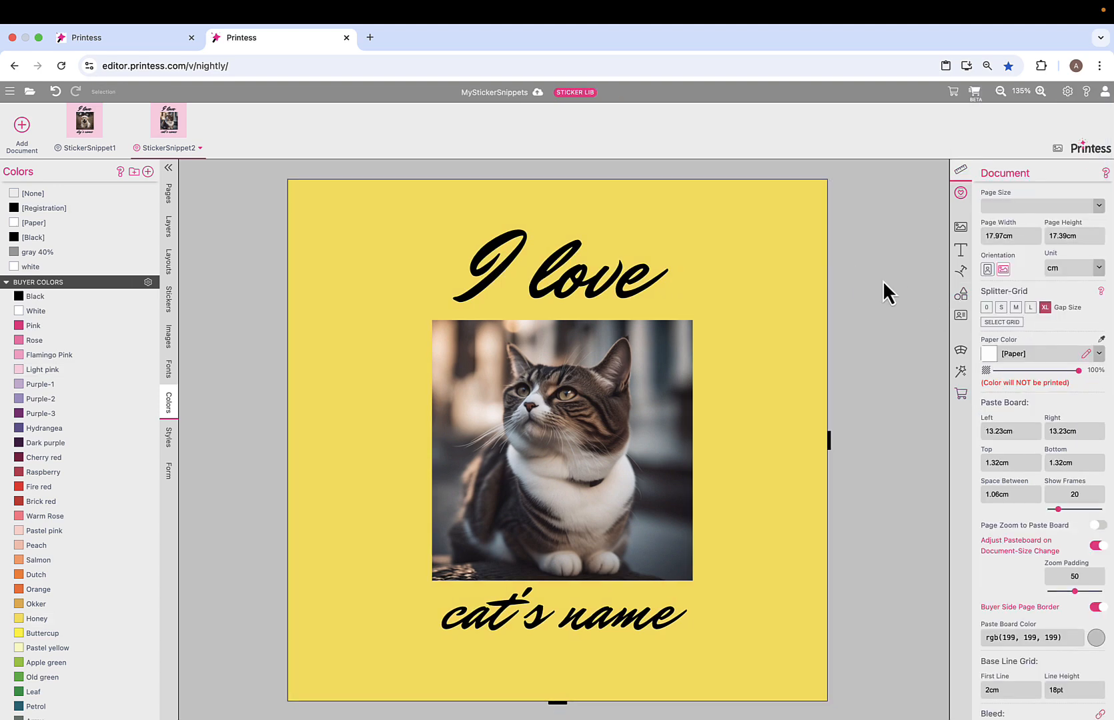
pyautogui.click(961, 193)
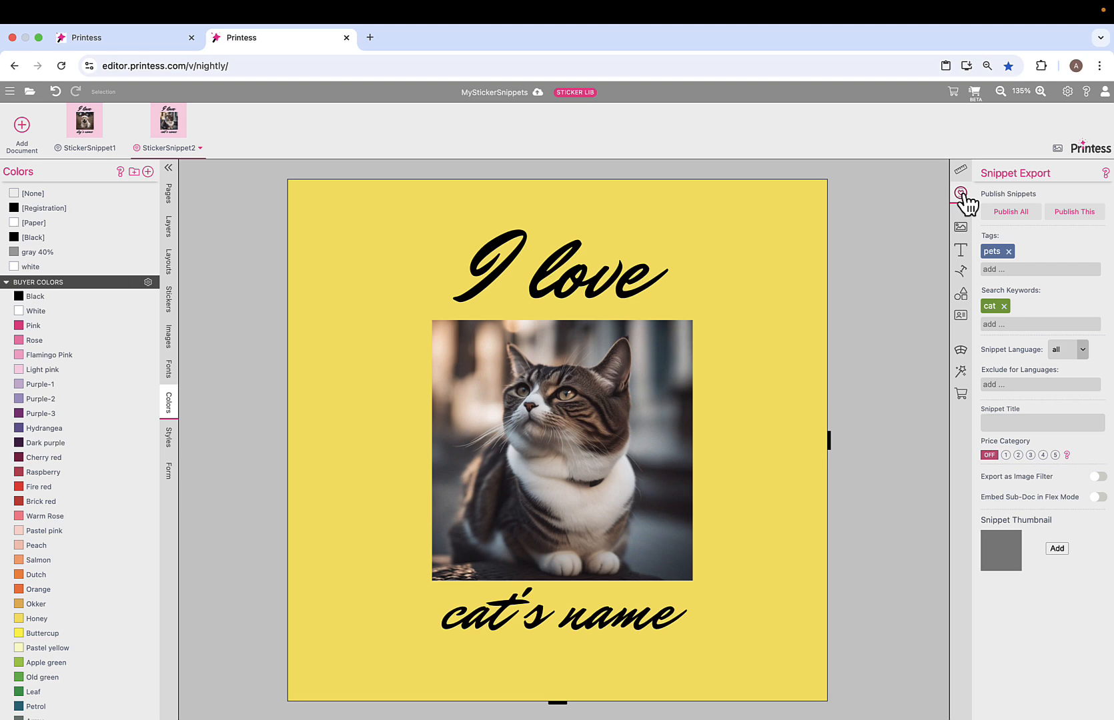
pyautogui.click(1076, 212)
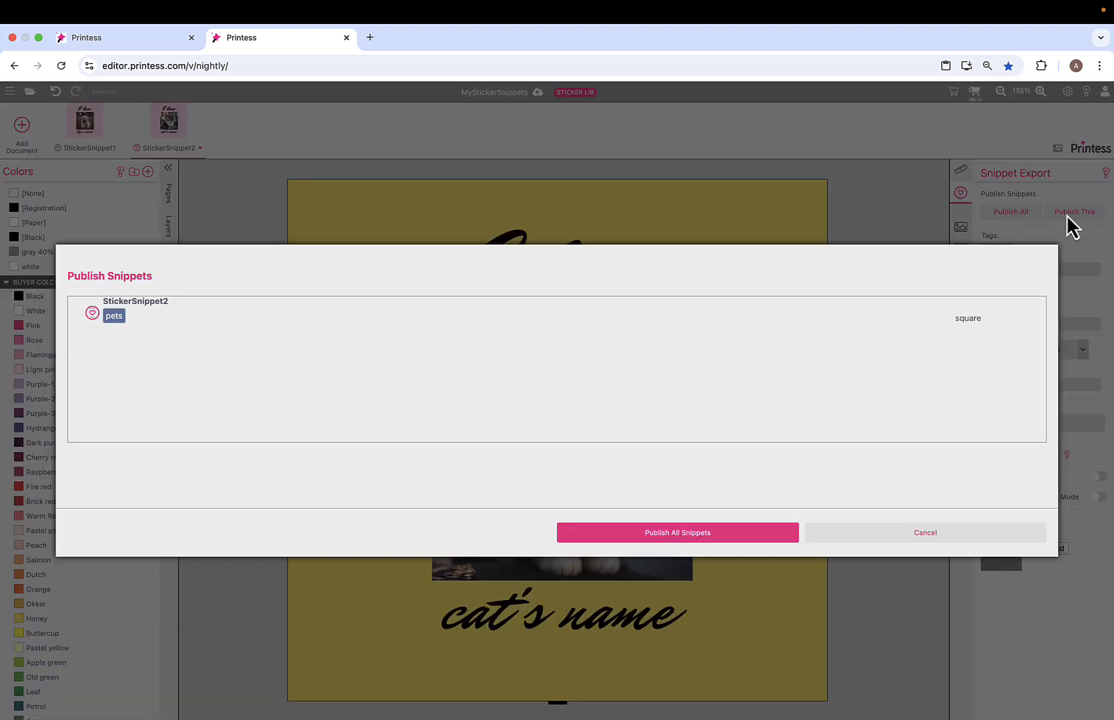
pyautogui.click(732, 533)
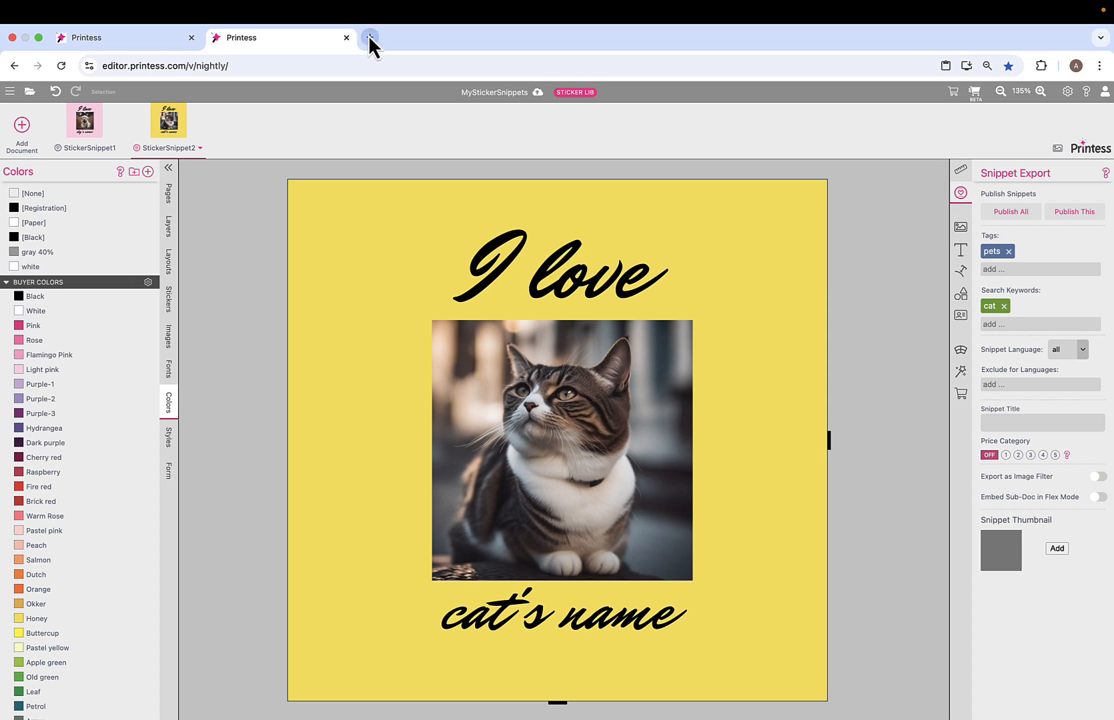
# Create a new standalone A4 template in a separate browser tab
pyautogui.click(369, 36)
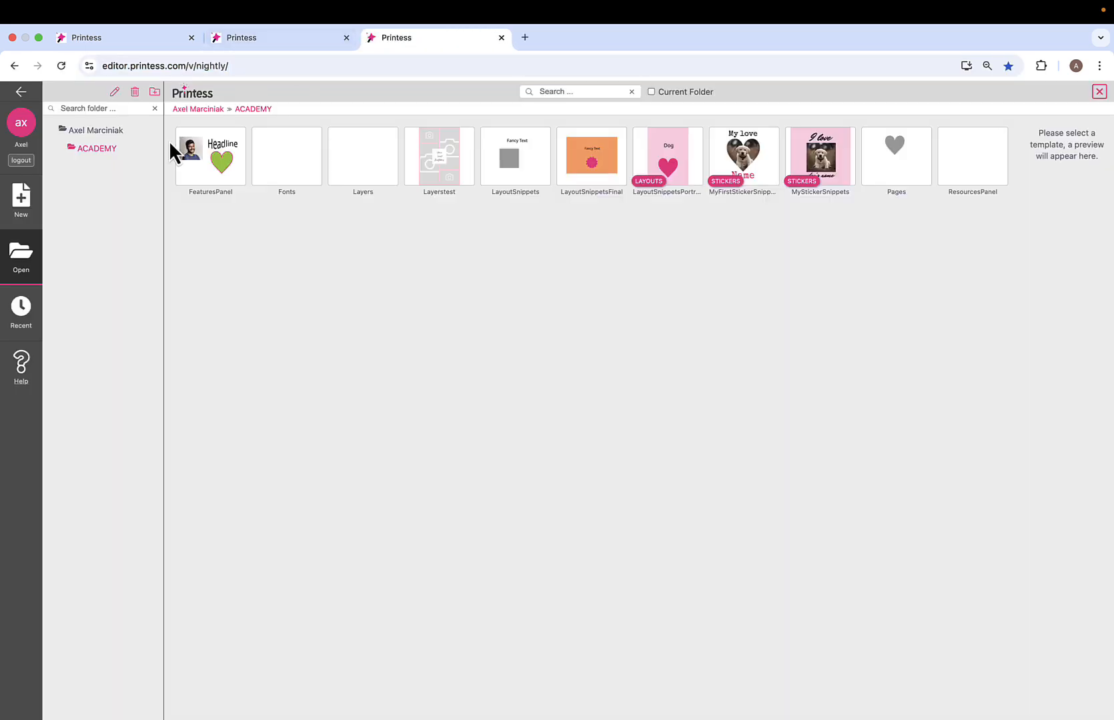
pyautogui.click(23, 198)
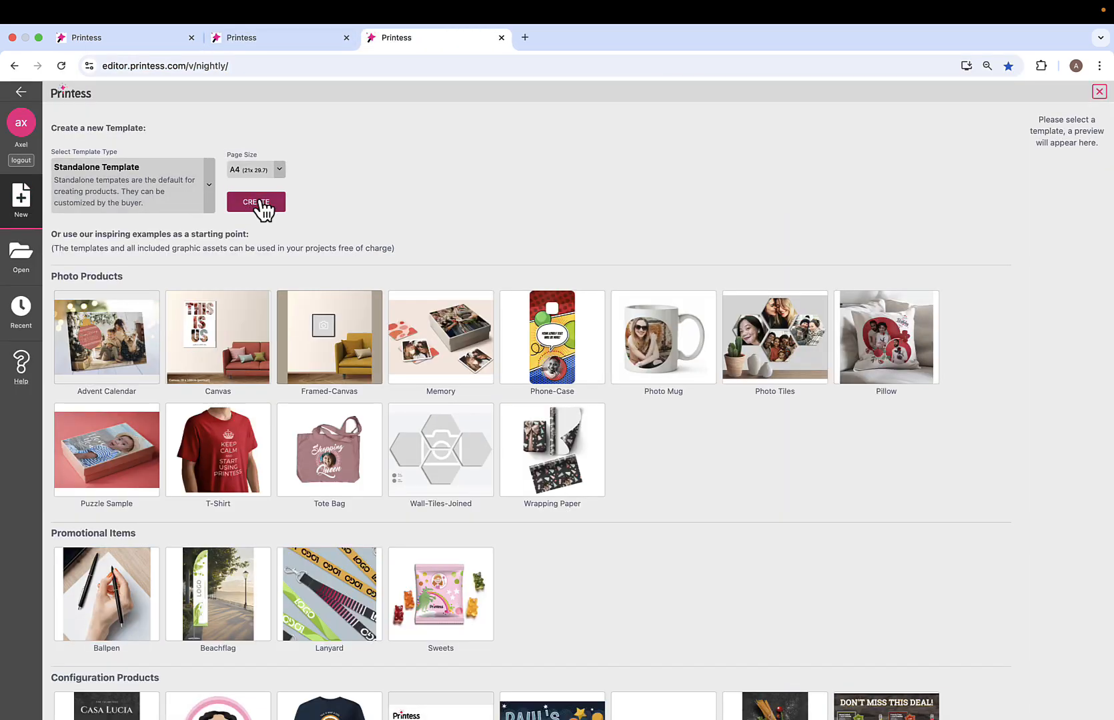
pyautogui.click(262, 204)
# Add a sticker snippet group to the new template and assign it the tag "pets"
pyautogui.click(127, 302)
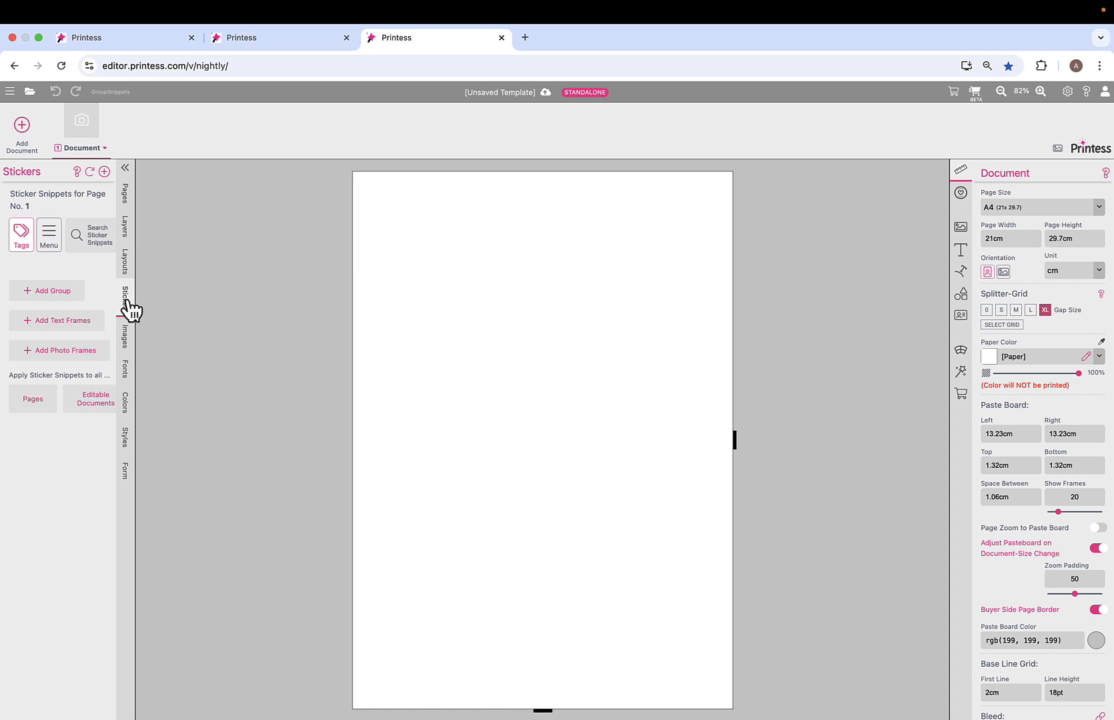
pyautogui.click(43, 292)
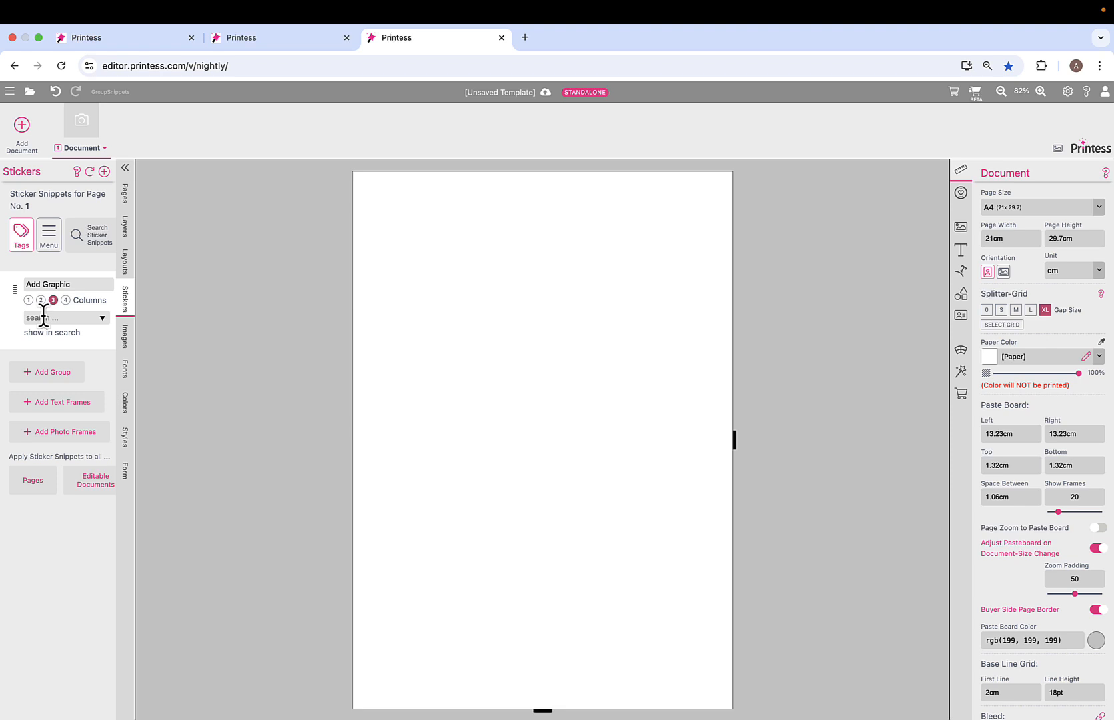
pyautogui.click(44, 317)
pyautogui.write('pets')
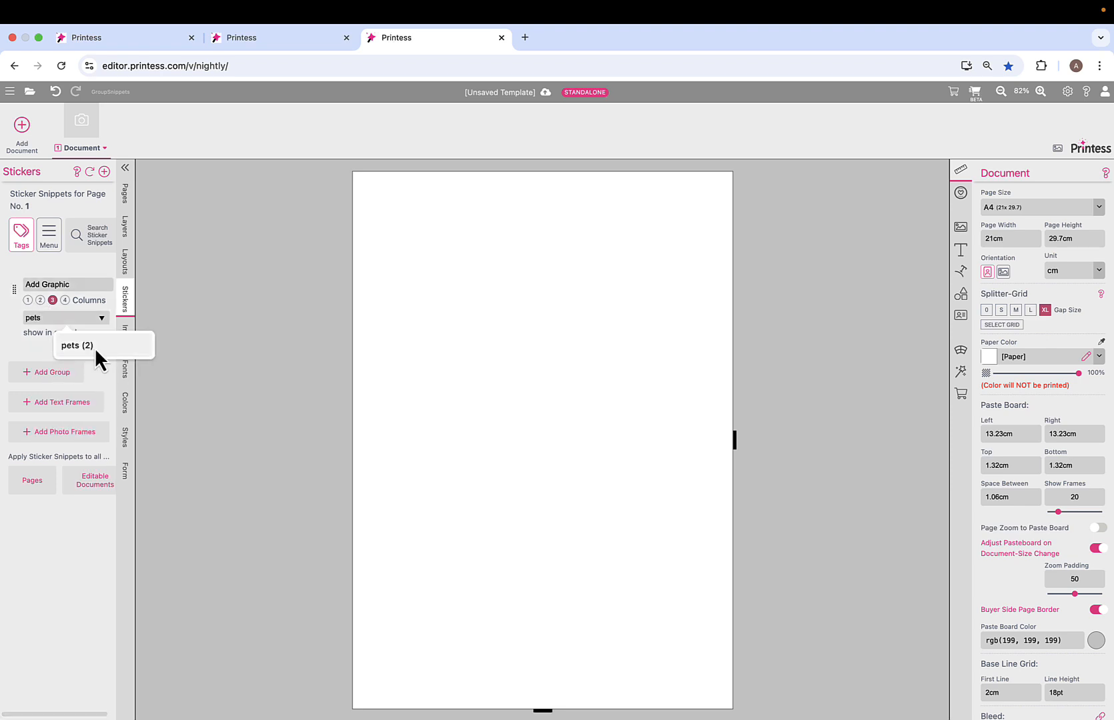
pyautogui.click(95, 348)
pyautogui.click(71, 352)
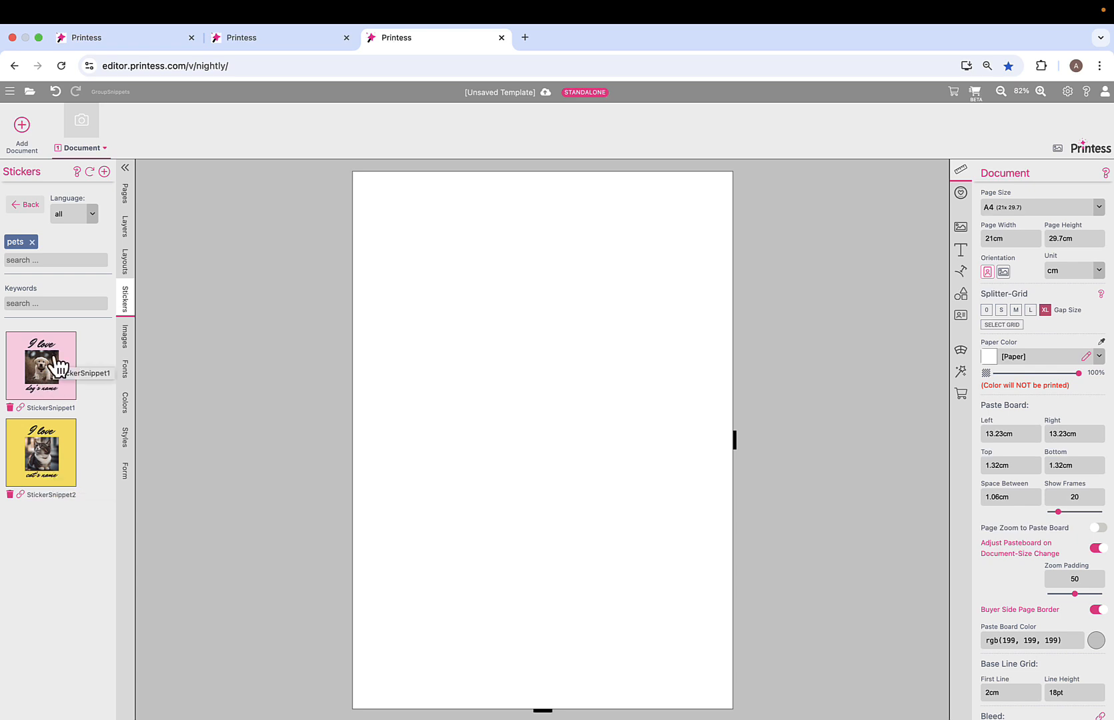
# Open the template in the beta buyer preview and accept the switch to creative photo product view
pyautogui.click(976, 92)
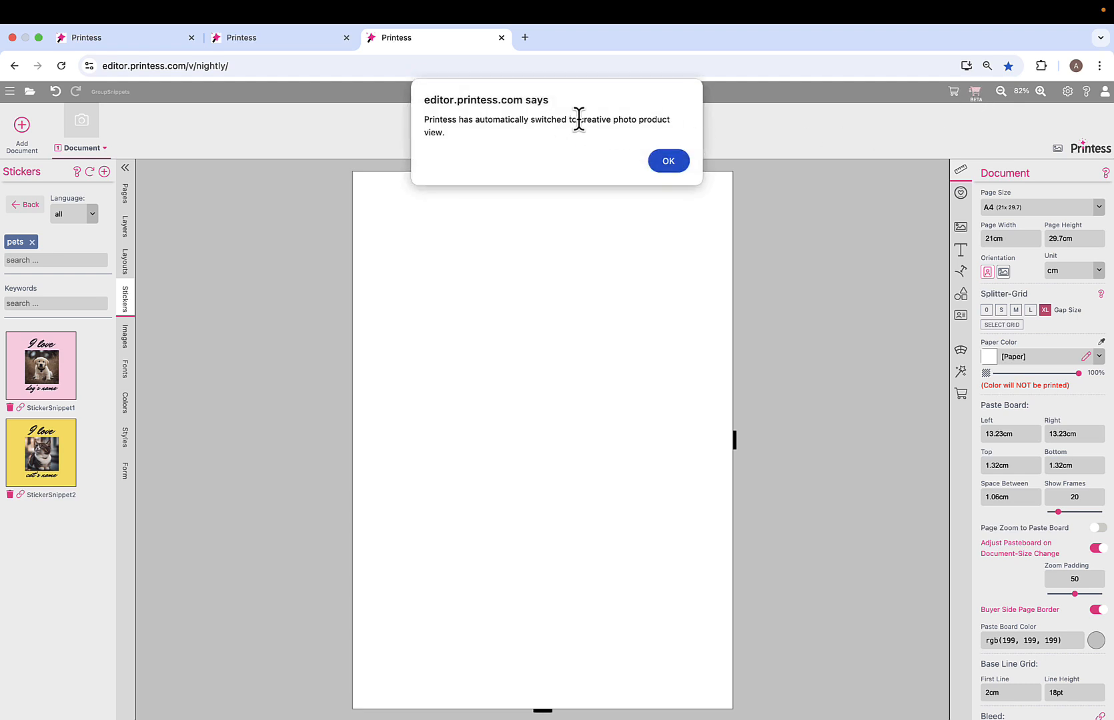
pyautogui.moveTo(577, 119); pyautogui.dragTo(673, 119)
pyautogui.click(669, 161)
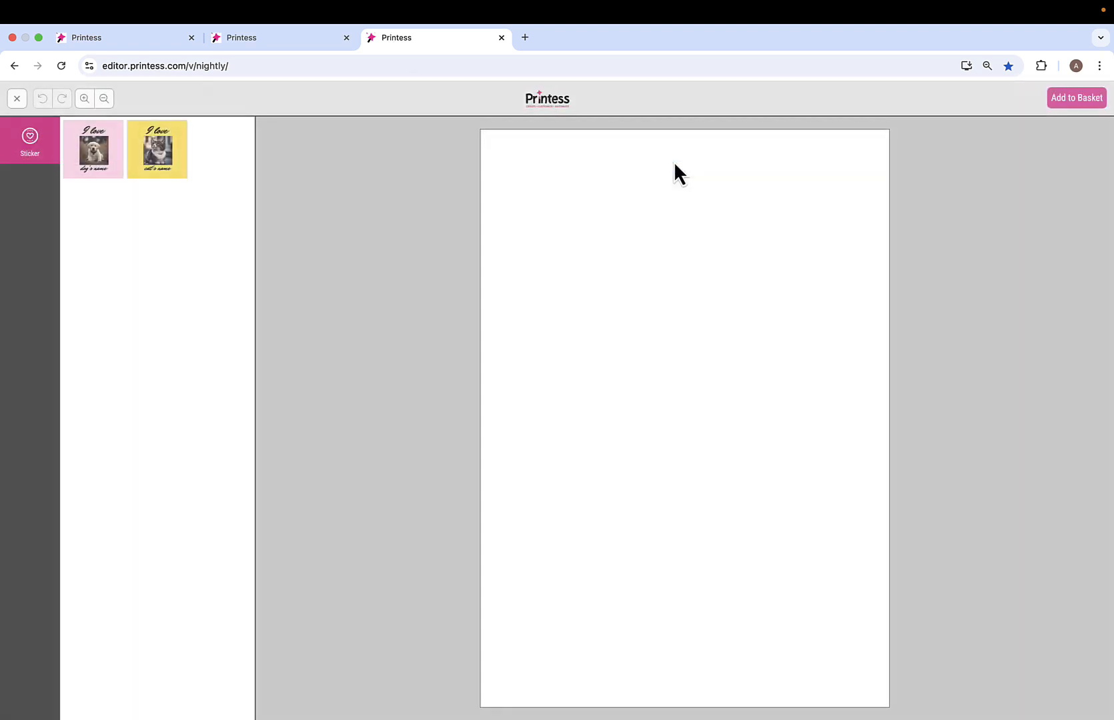
# Test the cat sticker by placing it on the page, moving it up and recoloring its background orange, and leave the preview
pyautogui.click(159, 160)
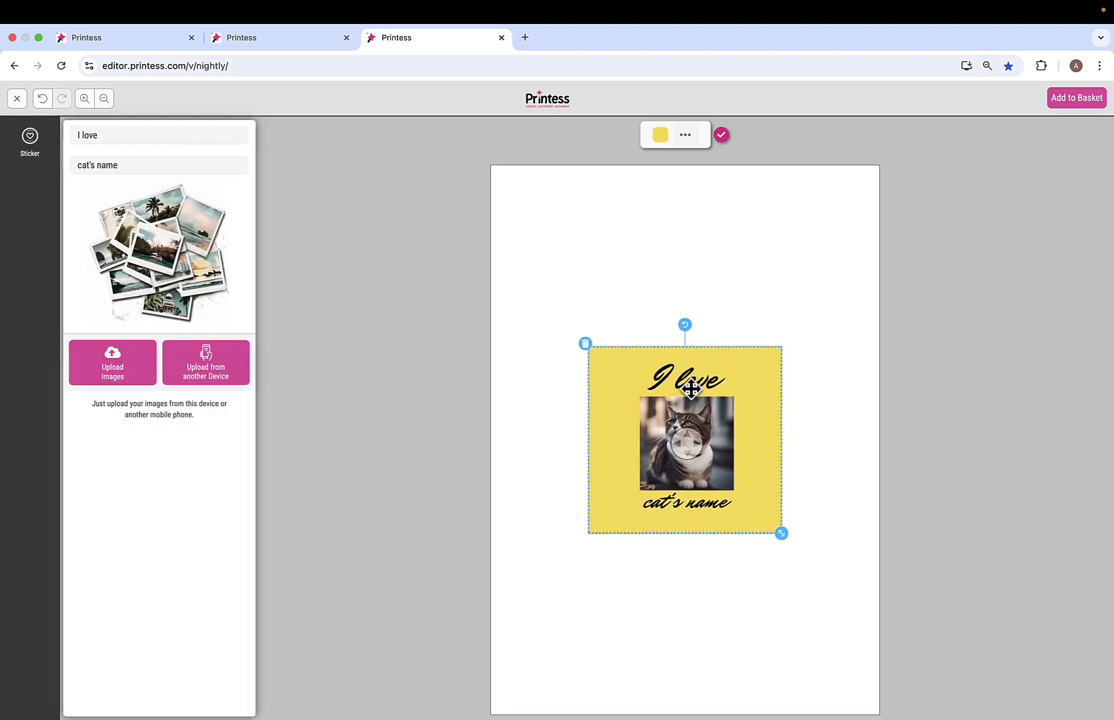
pyautogui.moveTo(688, 389); pyautogui.dragTo(661, 321)
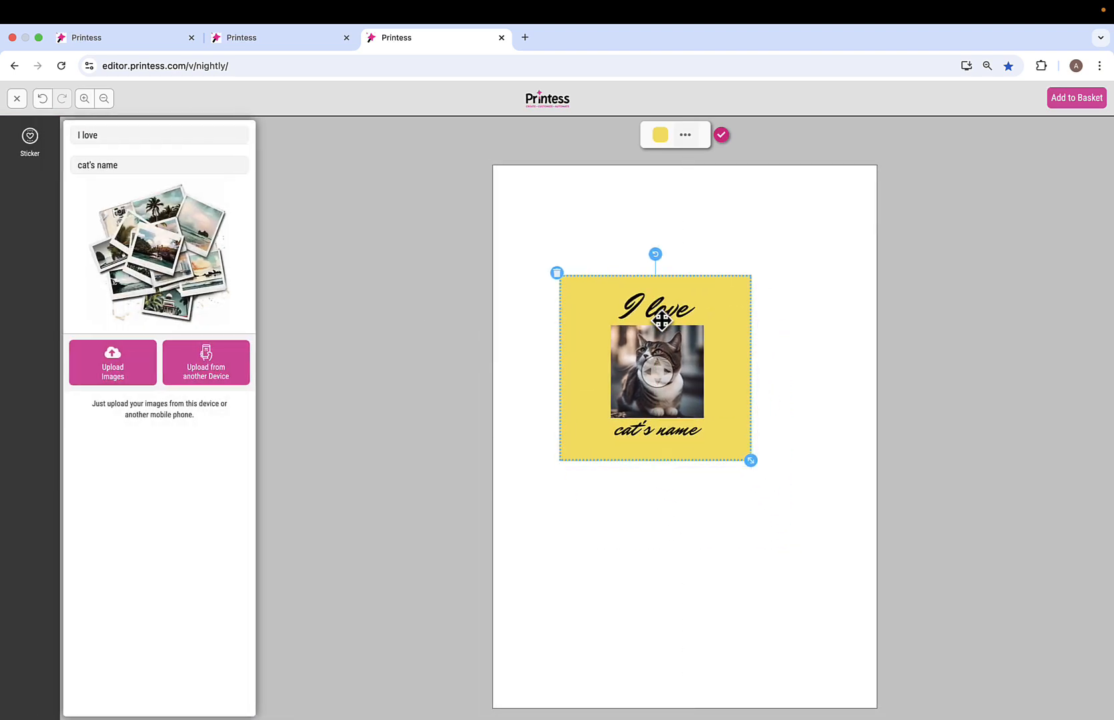
pyautogui.click(660, 136)
pyautogui.click(712, 188)
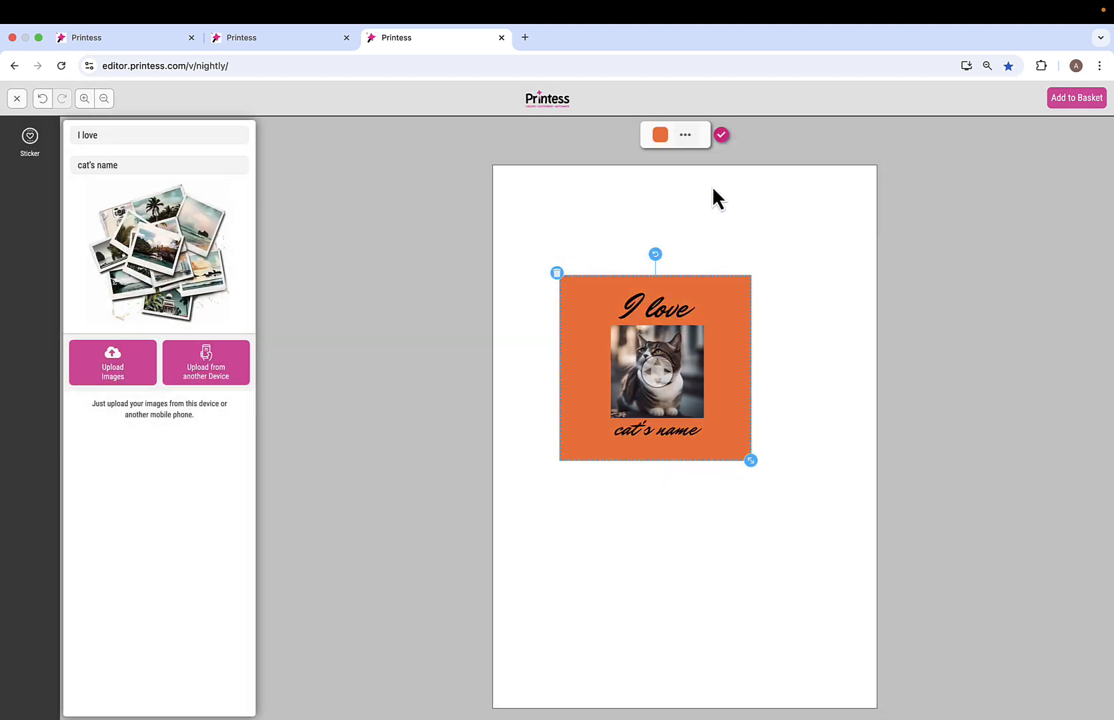
pyautogui.click(120, 134)
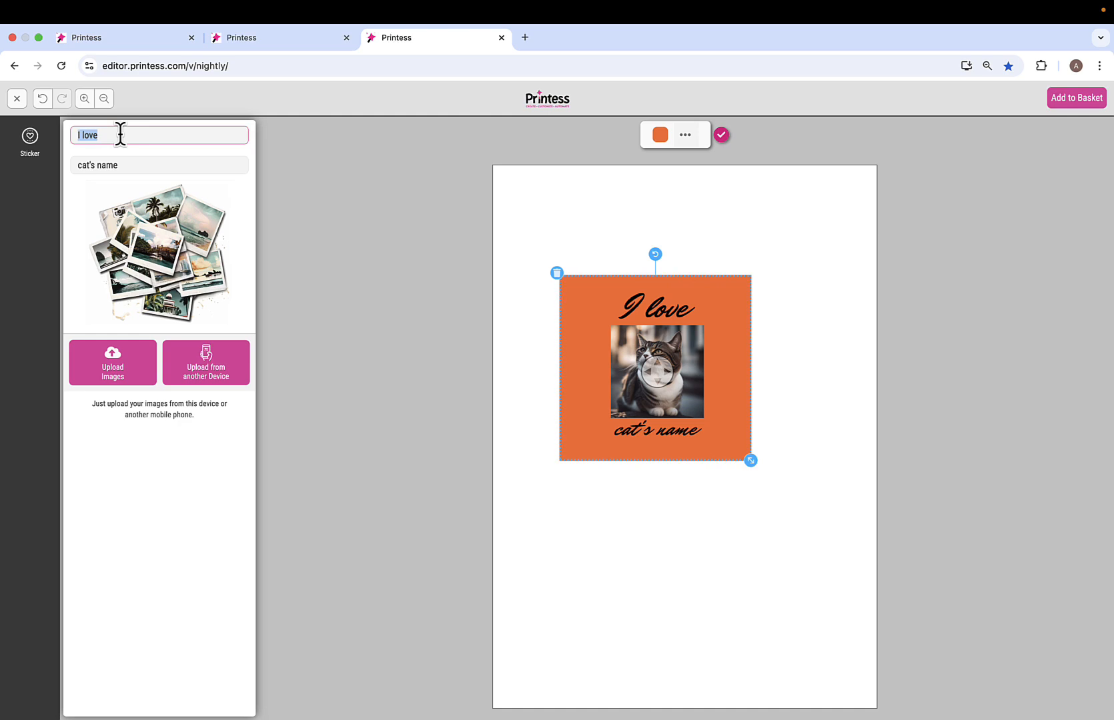
pyautogui.click(17, 100)
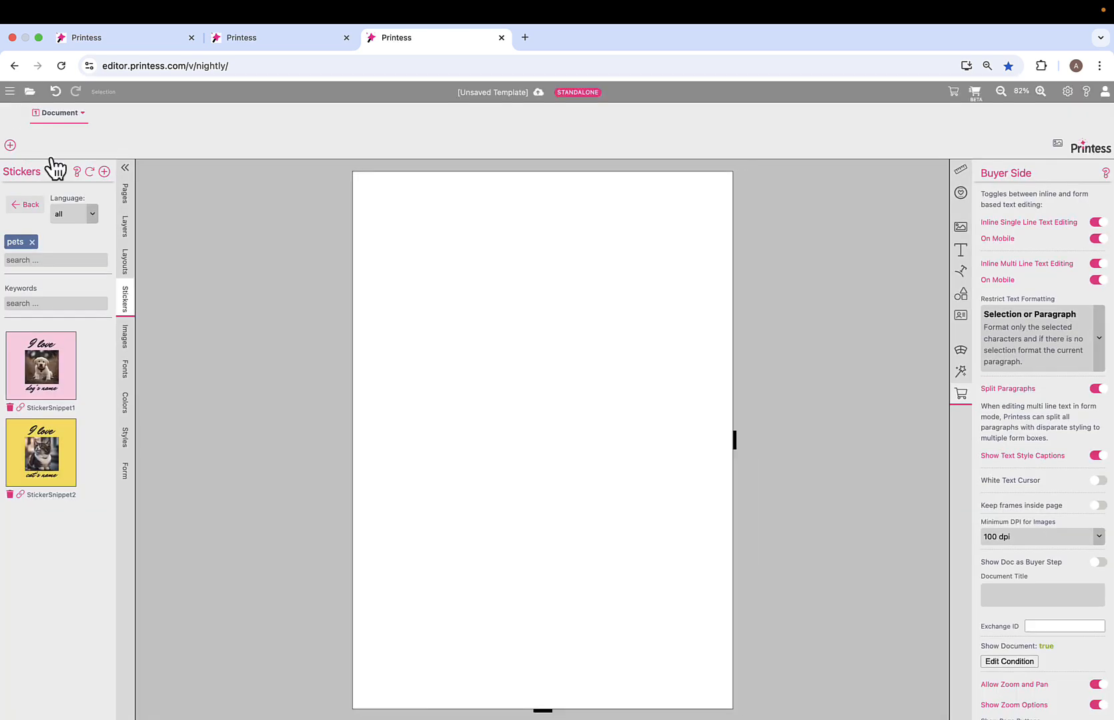
# Delete the buyer colors from Purple-2 through Gold-2 from the template
pyautogui.click(127, 407)
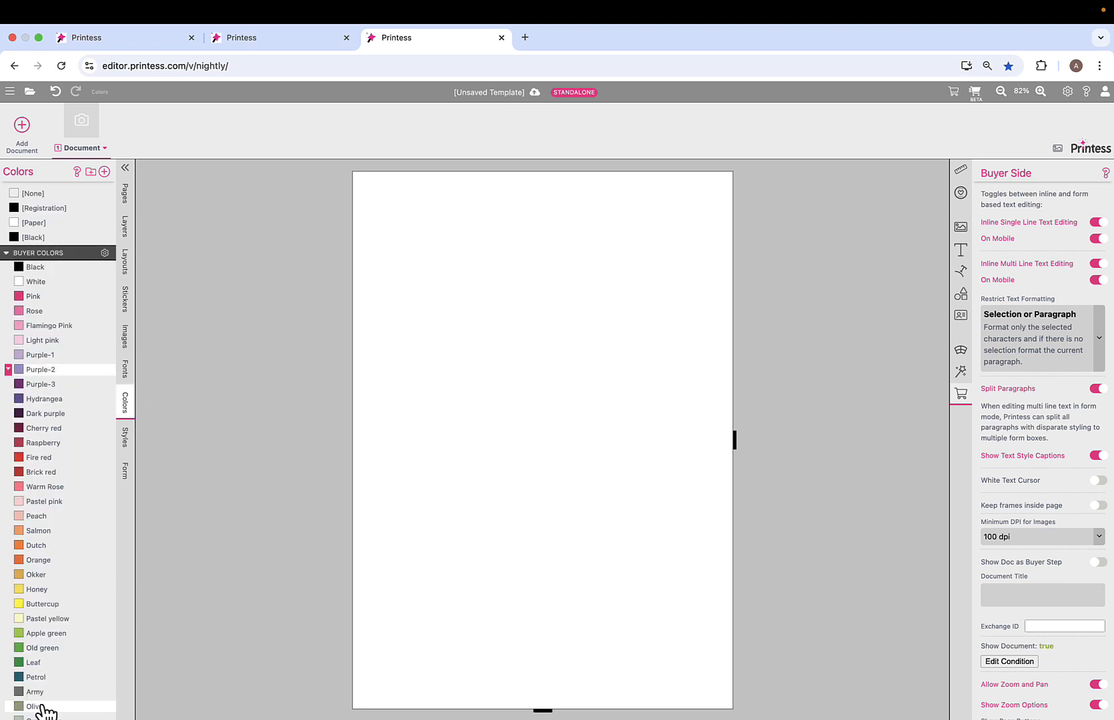
pyautogui.scroll(-6, 43, 710)
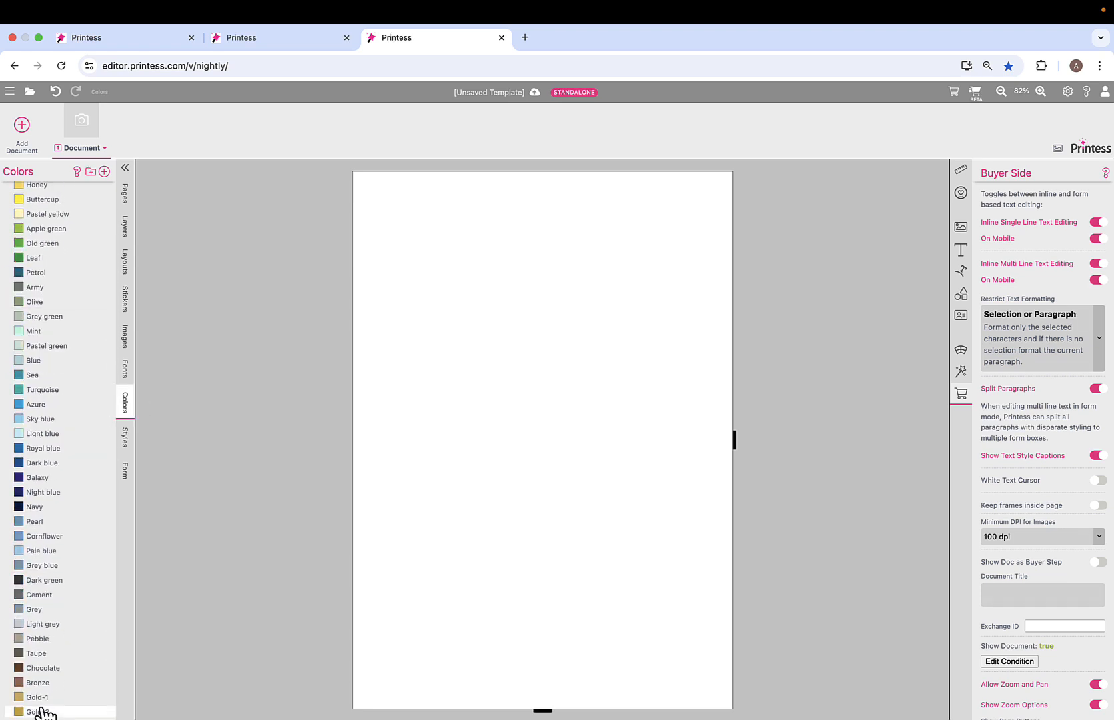
pyautogui.keyDown('shift'); pyautogui.click(35, 715); pyautogui.keyUp('shift')
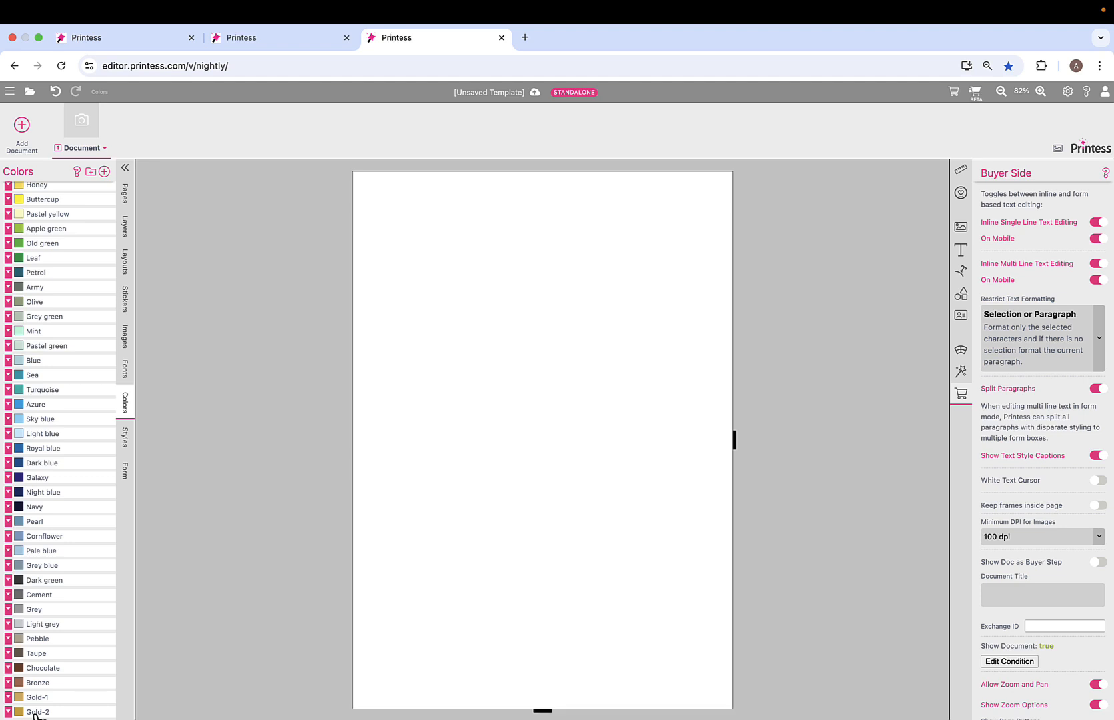
pyautogui.press('Delete')
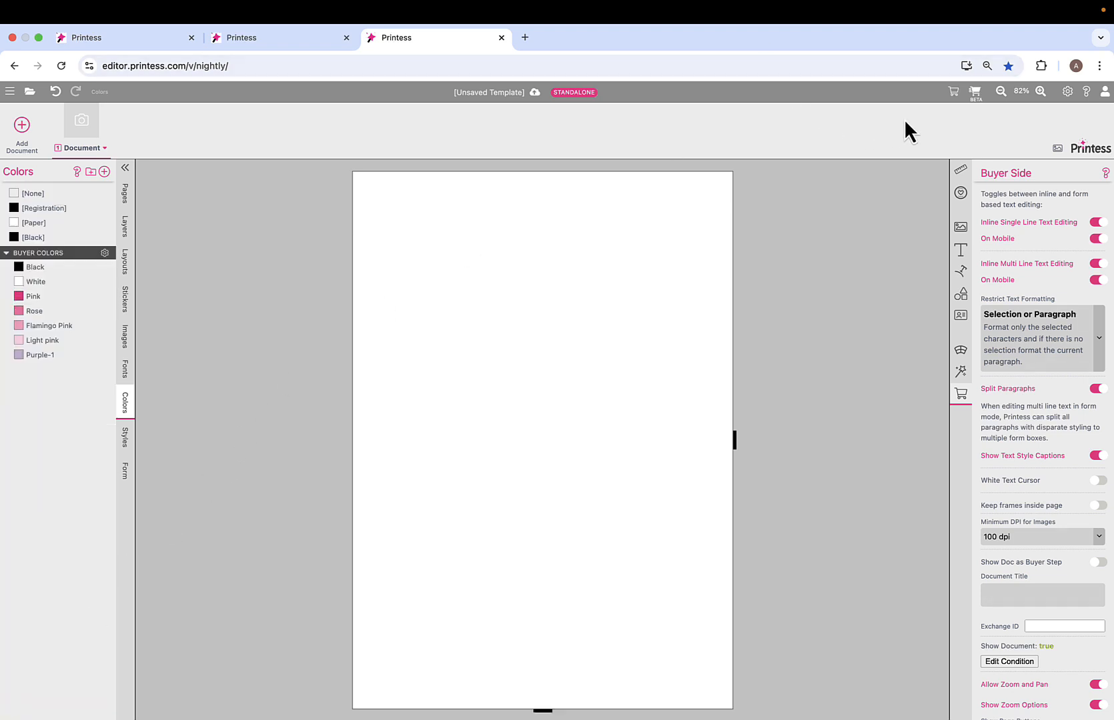
# Place the cat sticker on the page in the buyer preview and change its background to light purple
pyautogui.click(976, 94)
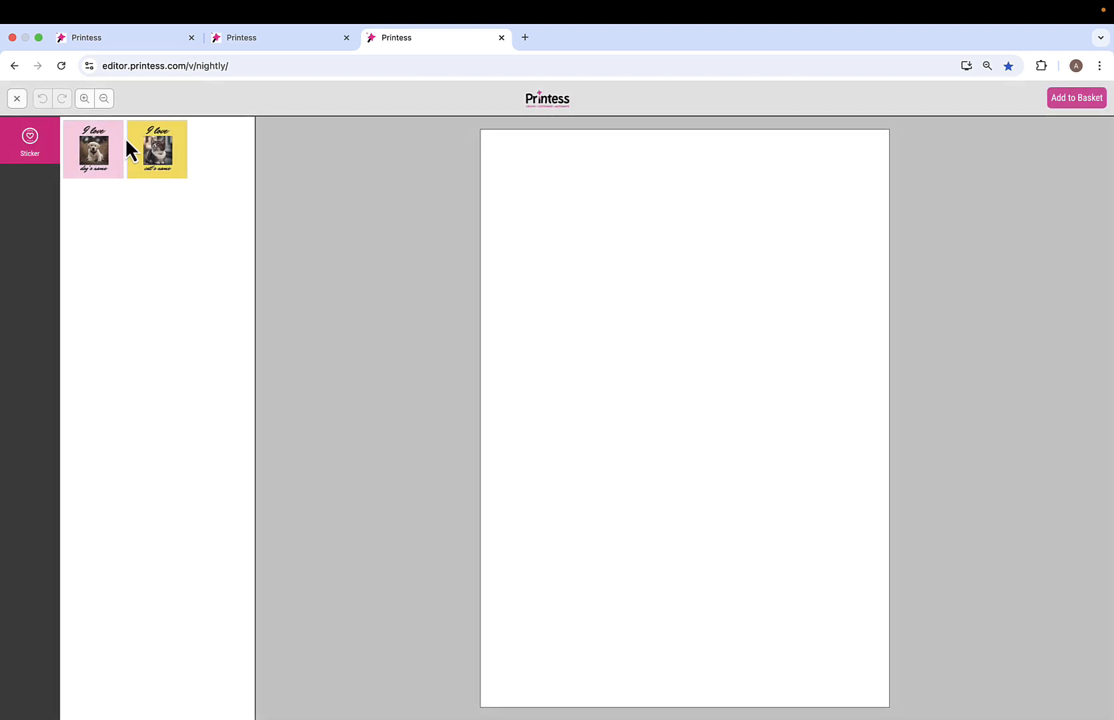
pyautogui.click(155, 148)
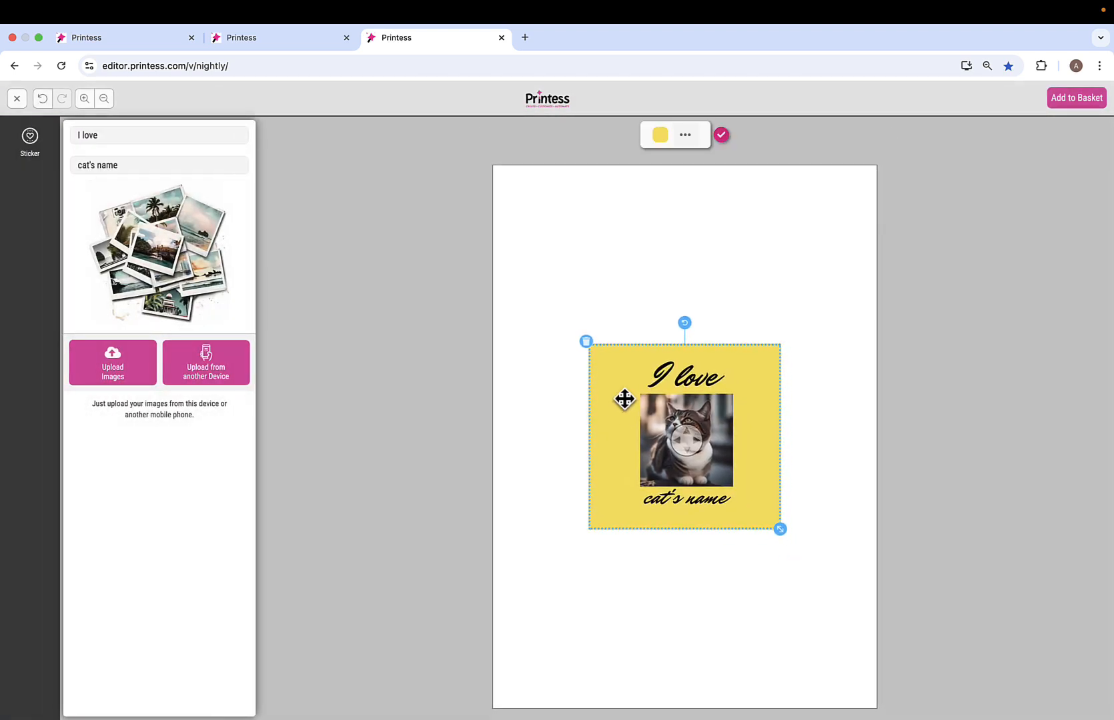
pyautogui.click(659, 135)
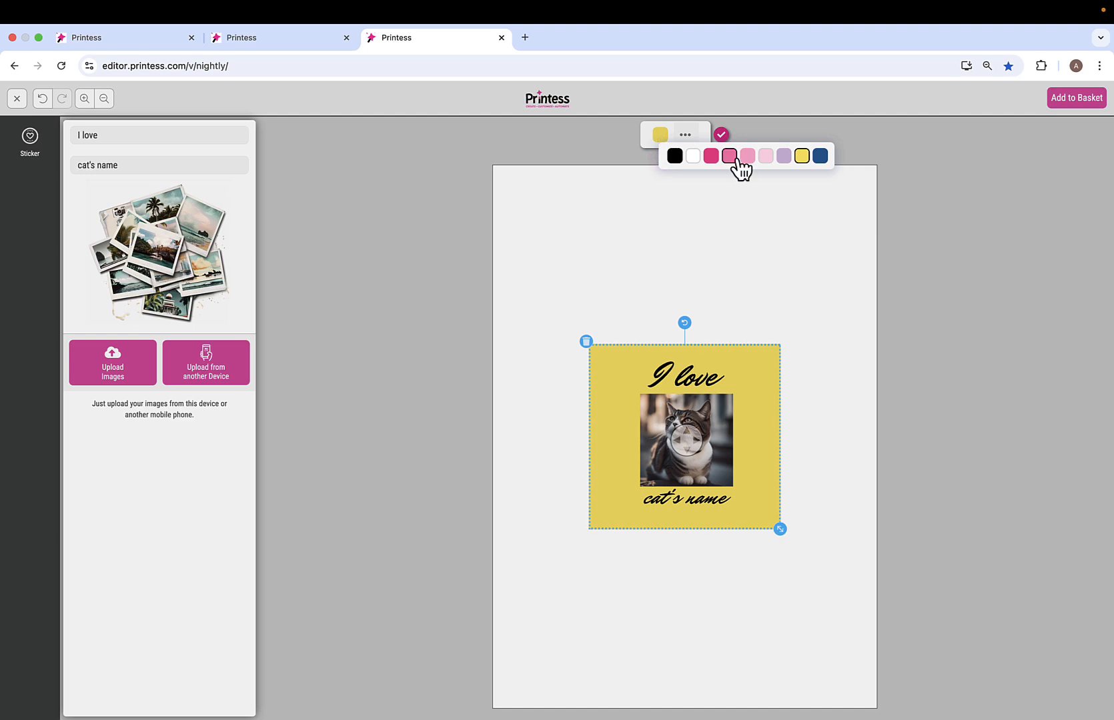
pyautogui.click(785, 157)
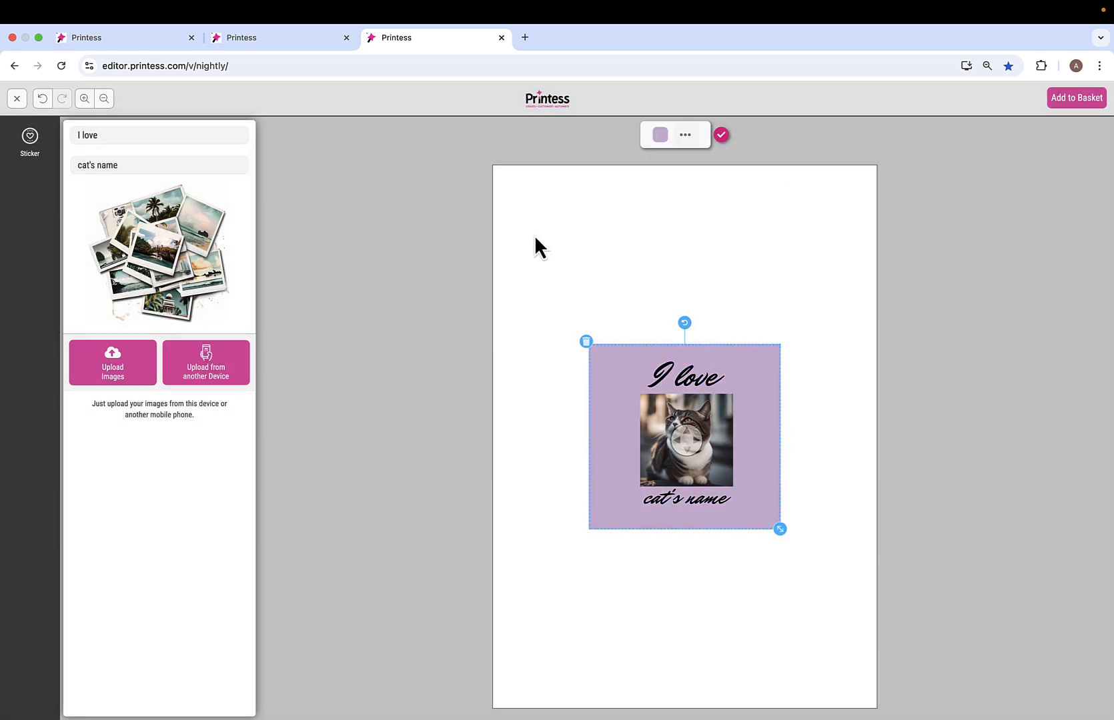